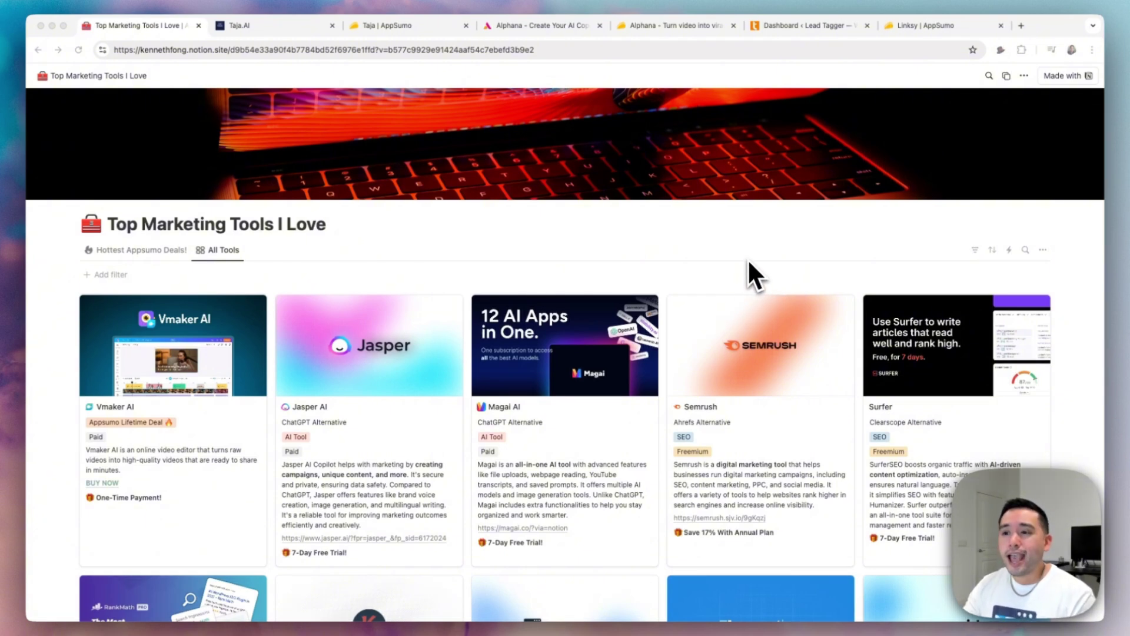
Scroll through the Top Marketing Tools gallery in Notion, then switch to the Taja AI dashboard.
scroll(750, 258, down, 7)
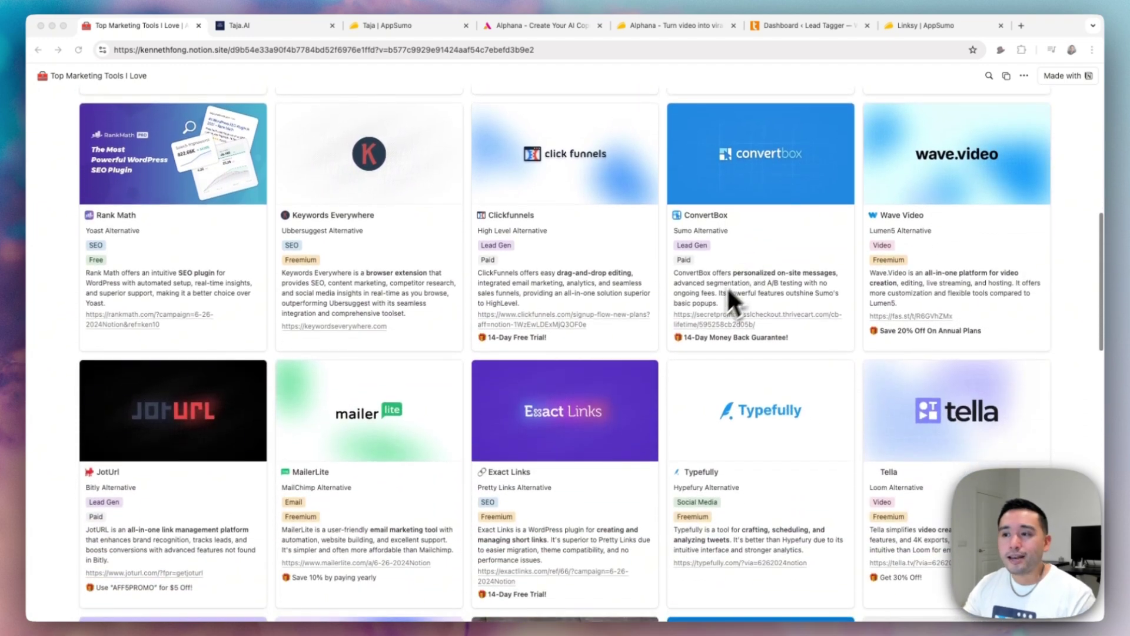
scroll(704, 311, up, 4)
scroll(704, 312, up, 5)
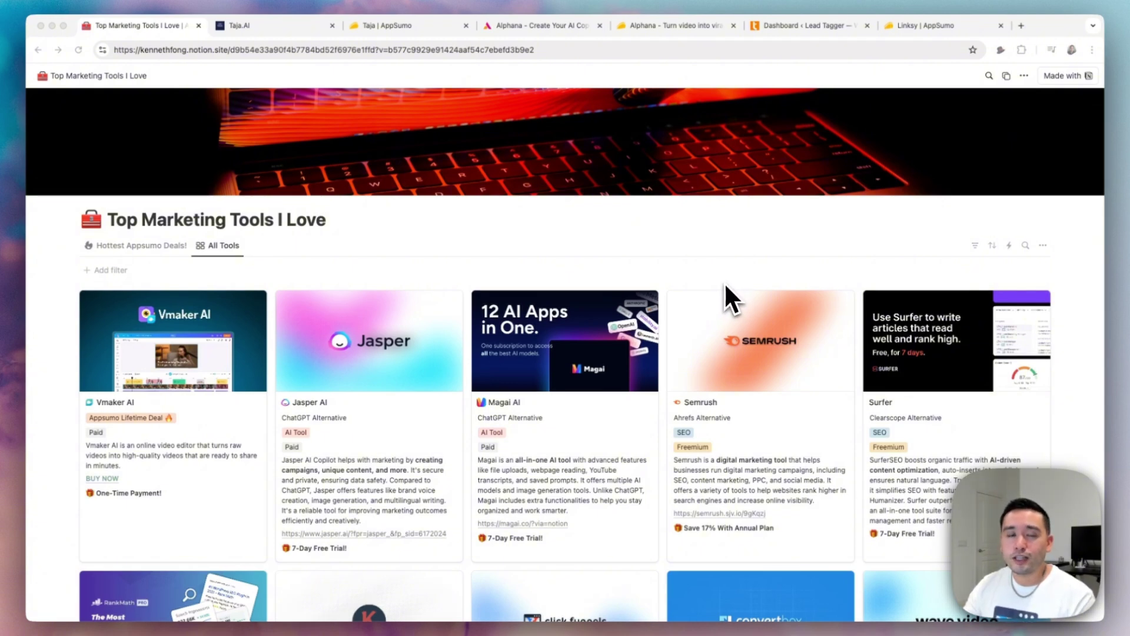
scroll(727, 279, up, 1)
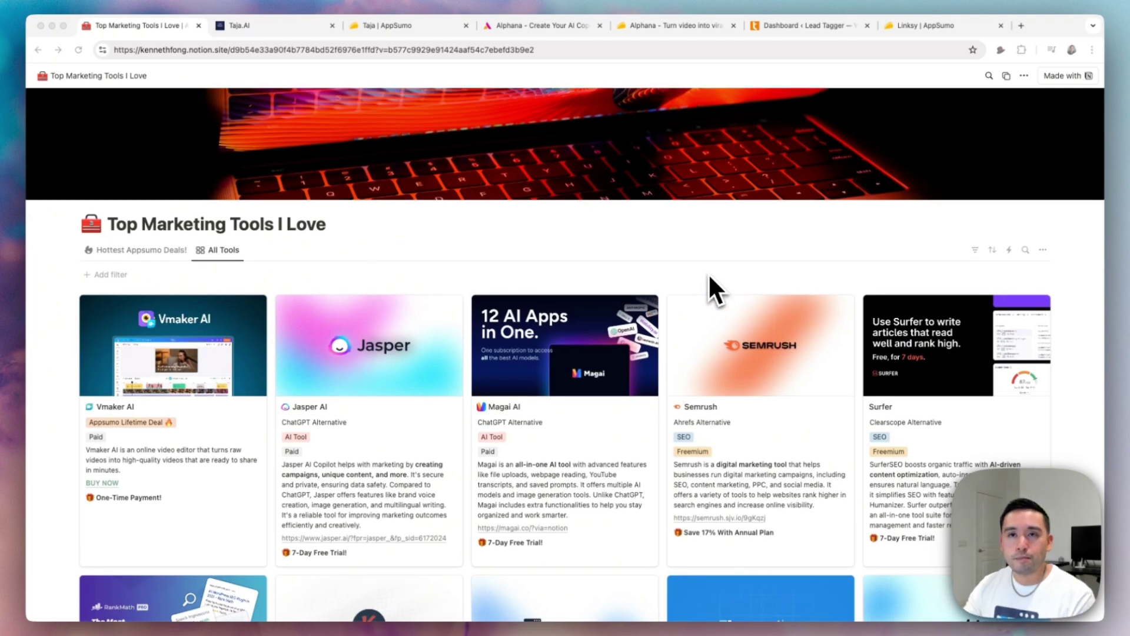
click(264, 27)
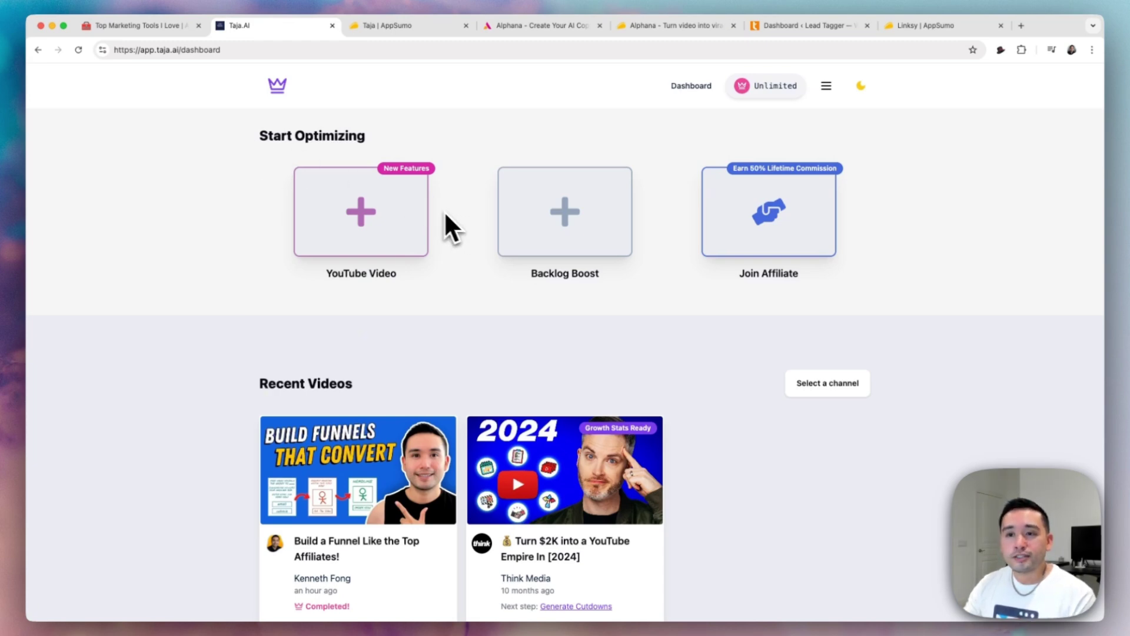
Scroll down the Taja AI dashboard to the Recent Videos list.
scroll(398, 239, down, 3)
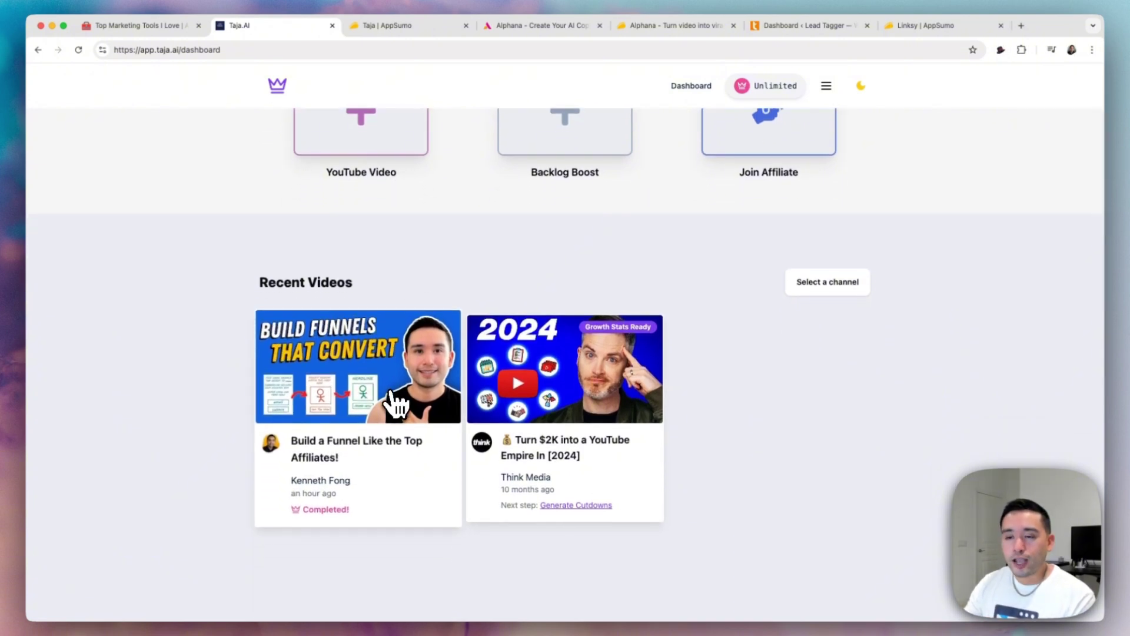
click(396, 404)
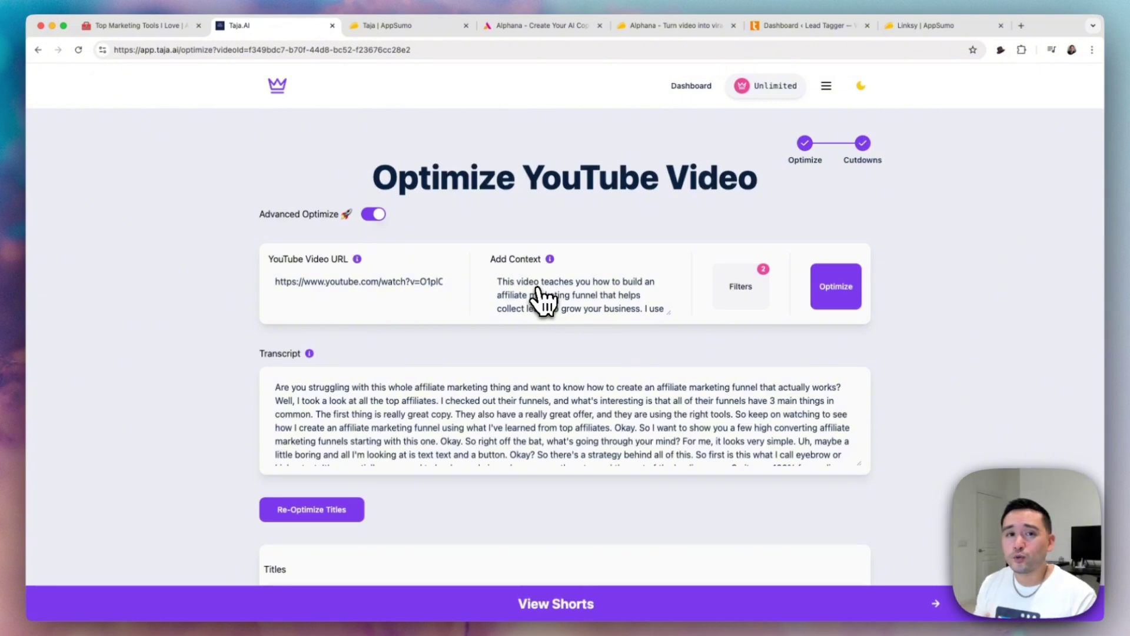
click(743, 285)
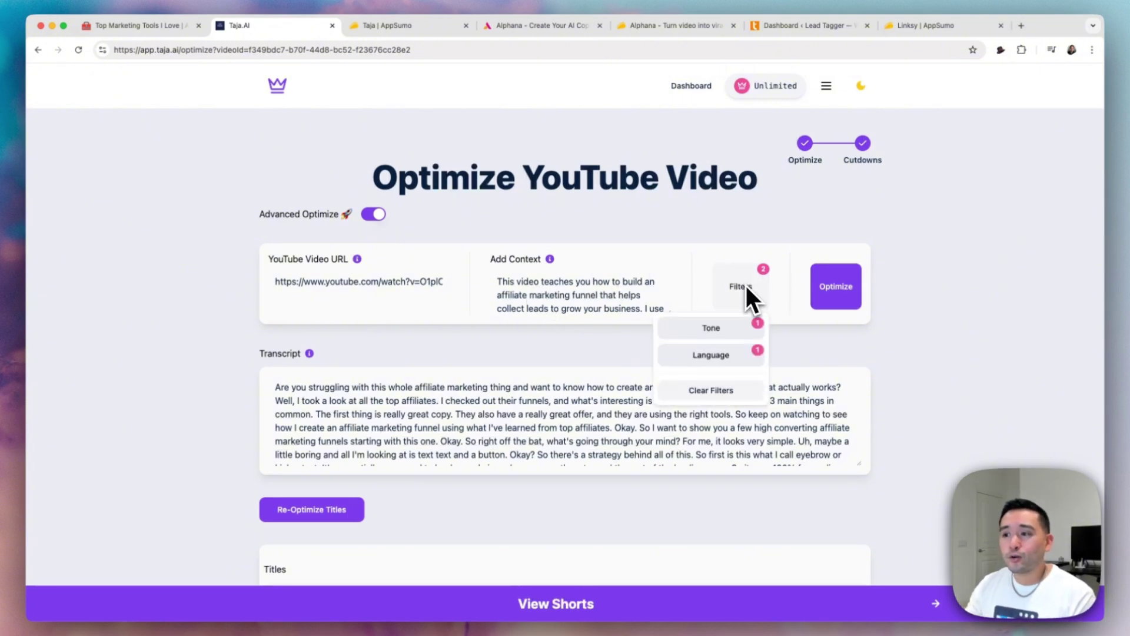
click(716, 328)
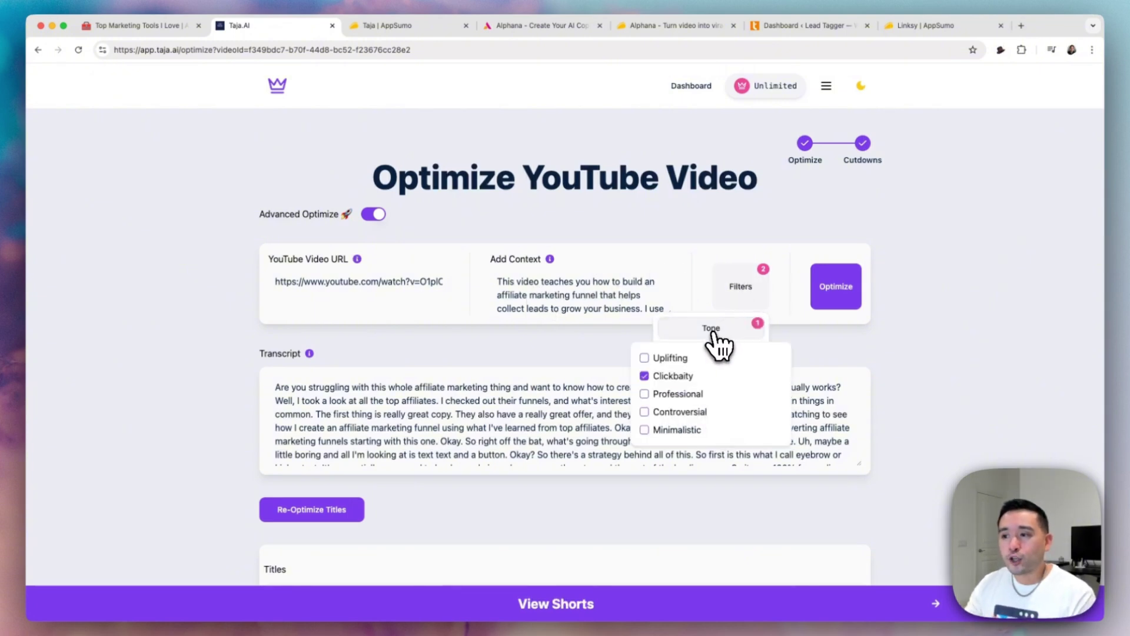
click(714, 330)
click(715, 355)
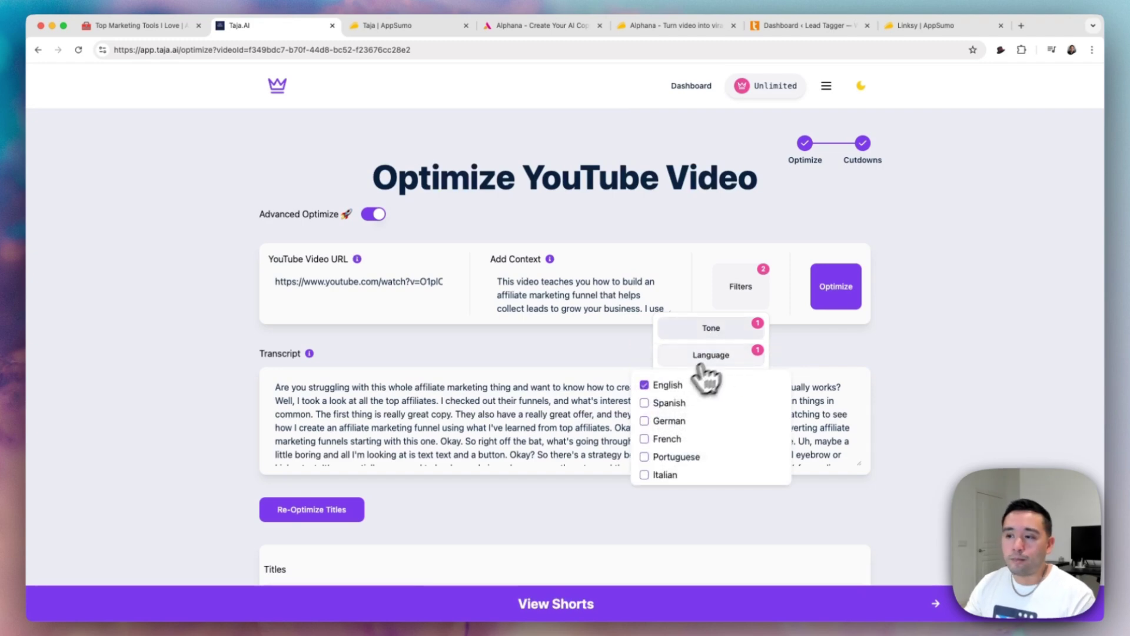
click(717, 356)
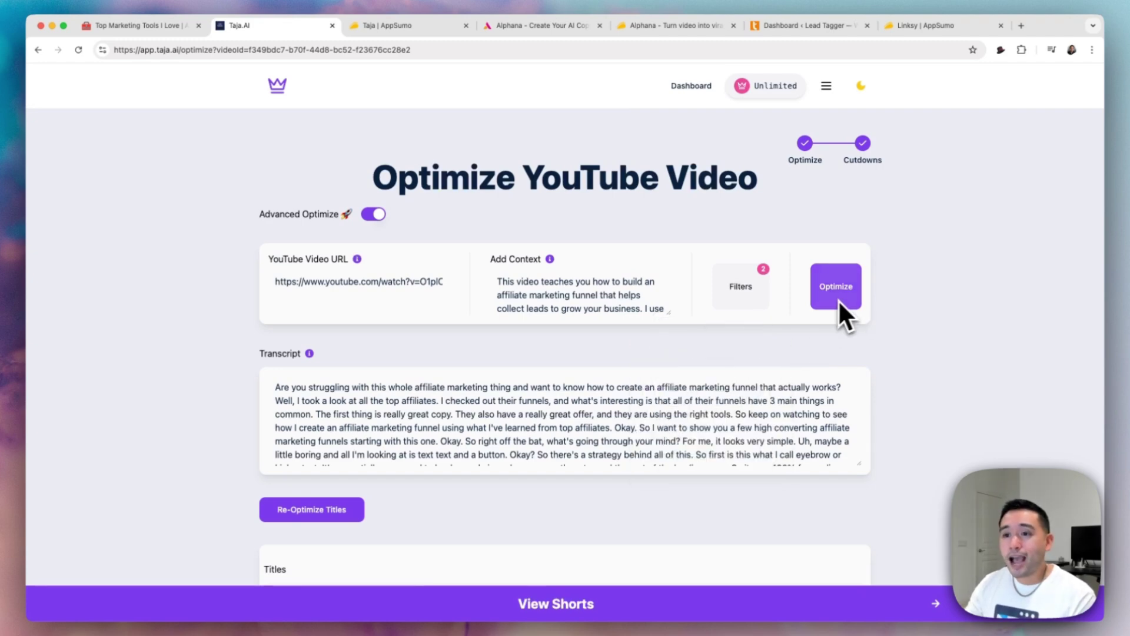
scroll(824, 303, down, 2)
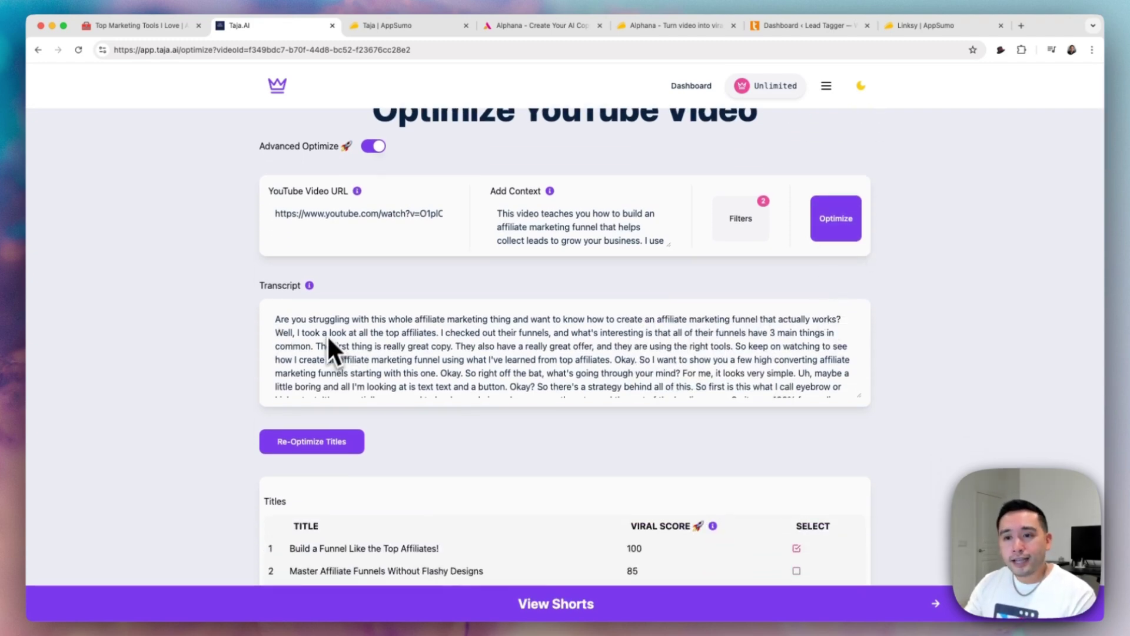
scroll(340, 345, down, 5)
scroll(248, 392, down, 6)
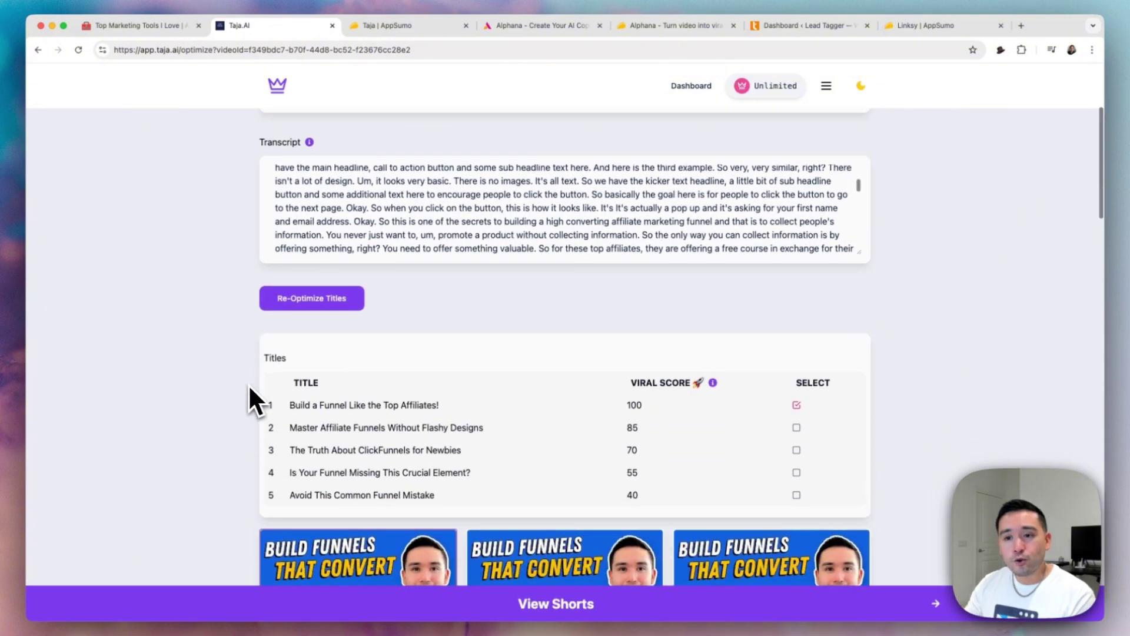
scroll(250, 388, down, 3)
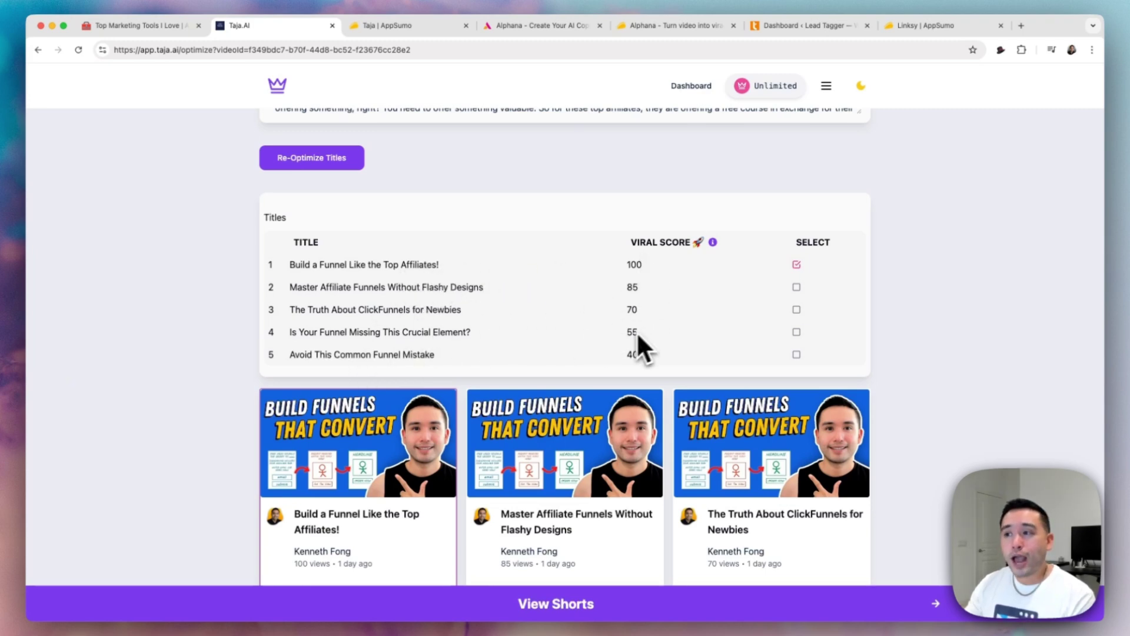
scroll(642, 279, down, 4)
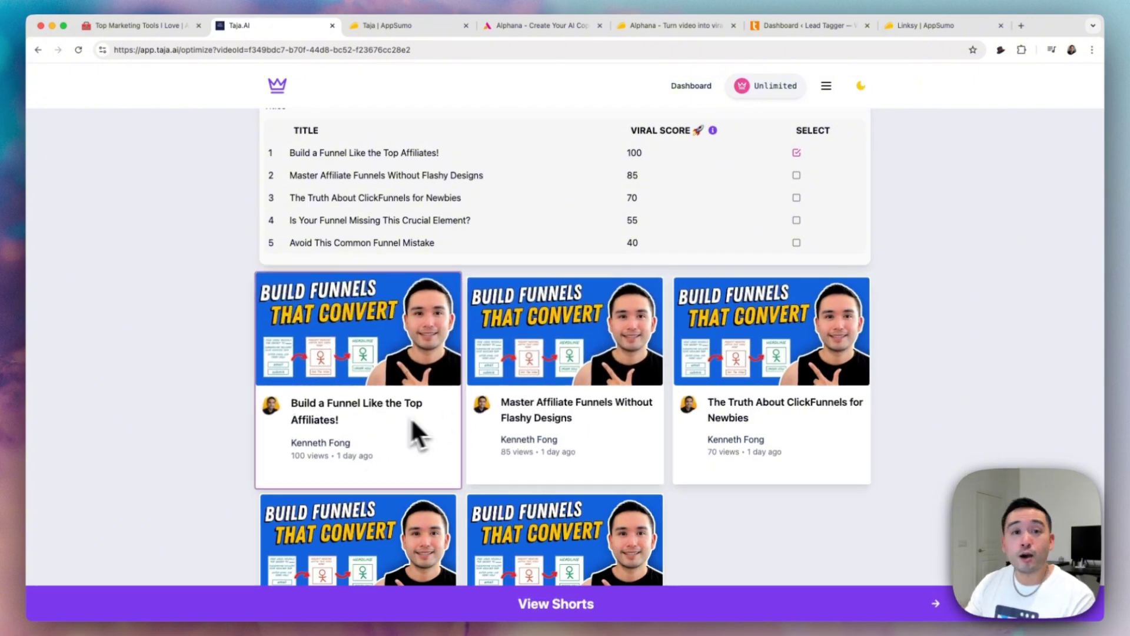
scroll(406, 418, up, 1)
scroll(415, 276, down, 15)
scroll(333, 350, up, 3)
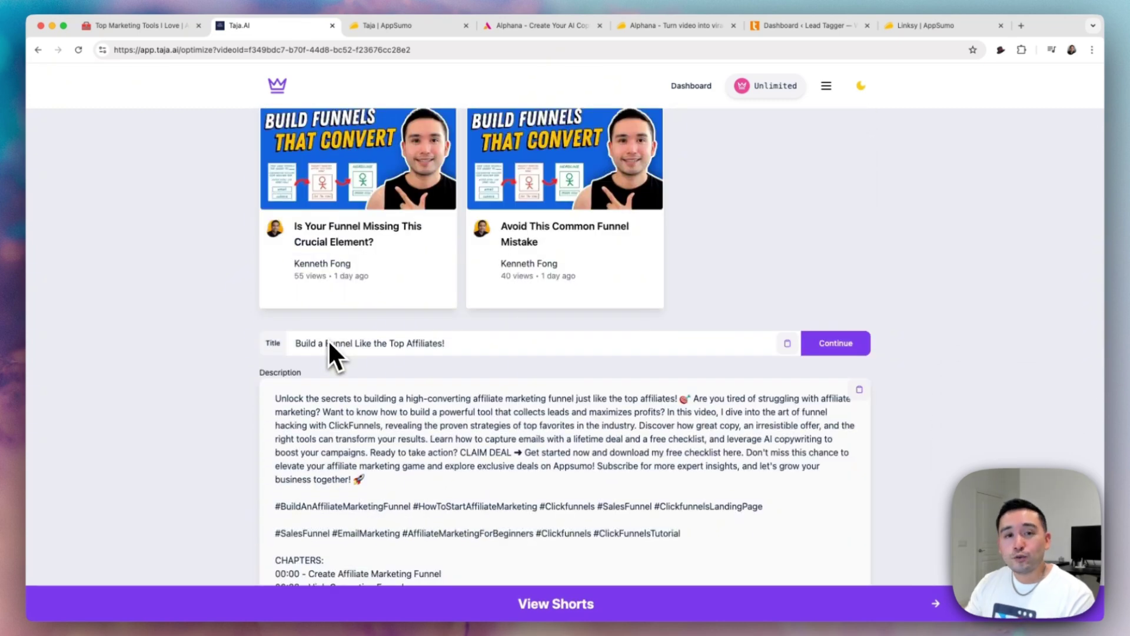
scroll(425, 347, down, 3)
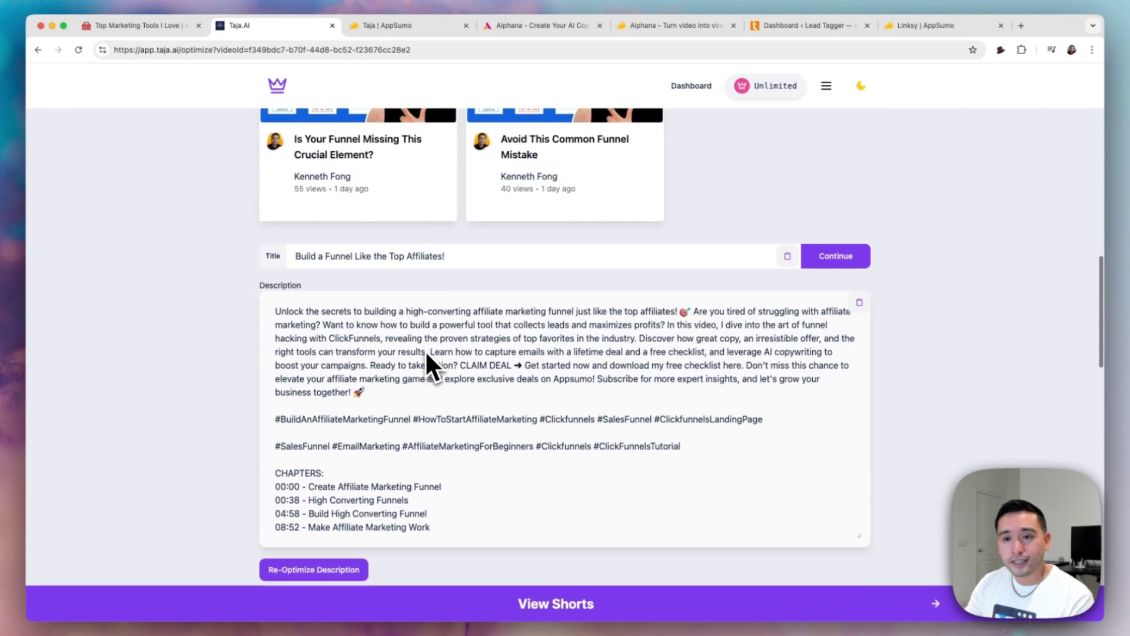
scroll(353, 371, down, 1)
scroll(369, 332, down, 1)
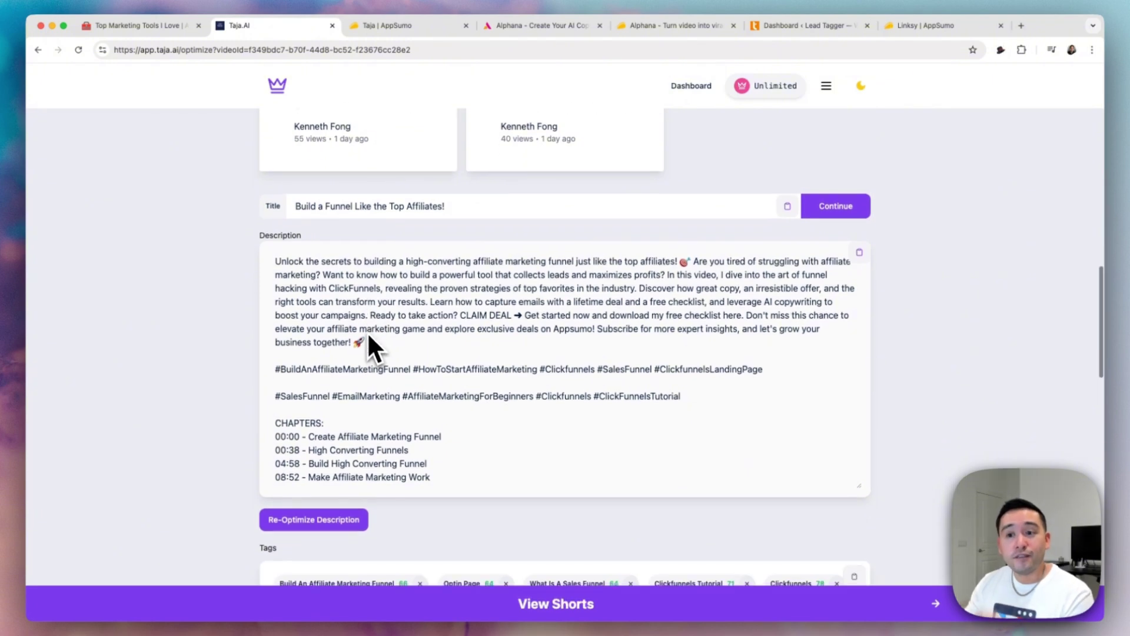
drag(306, 271, 434, 434)
click(434, 434)
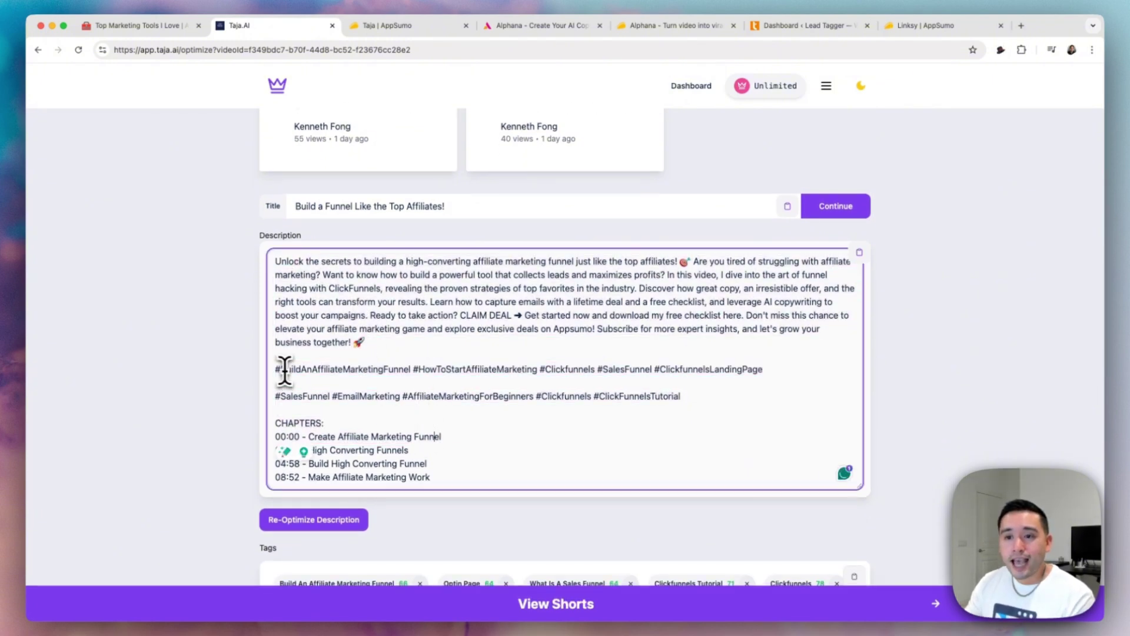
drag(282, 371, 444, 370)
click(444, 394)
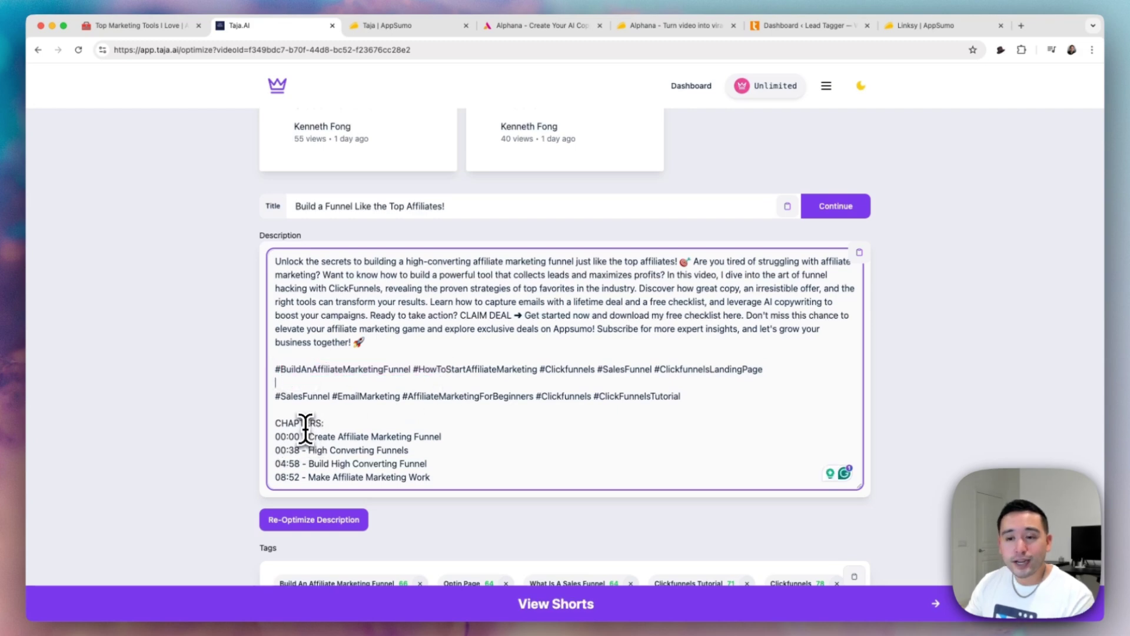
scroll(309, 432, down, 3)
scroll(260, 418, down, 8)
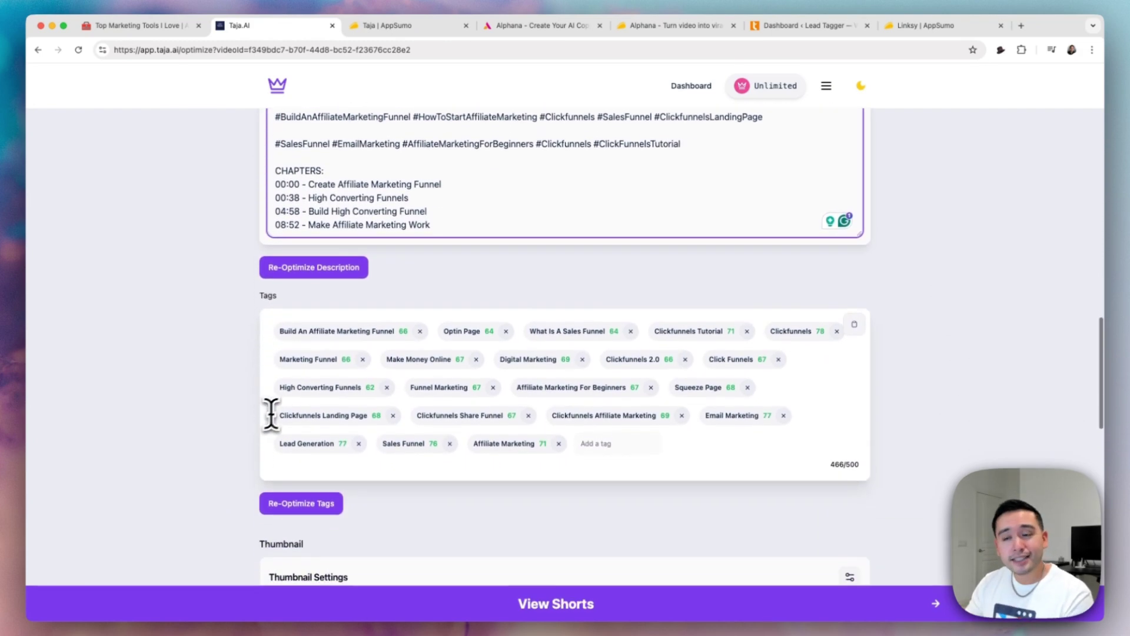
click(854, 325)
scroll(481, 436, down, 3)
scroll(480, 435, down, 10)
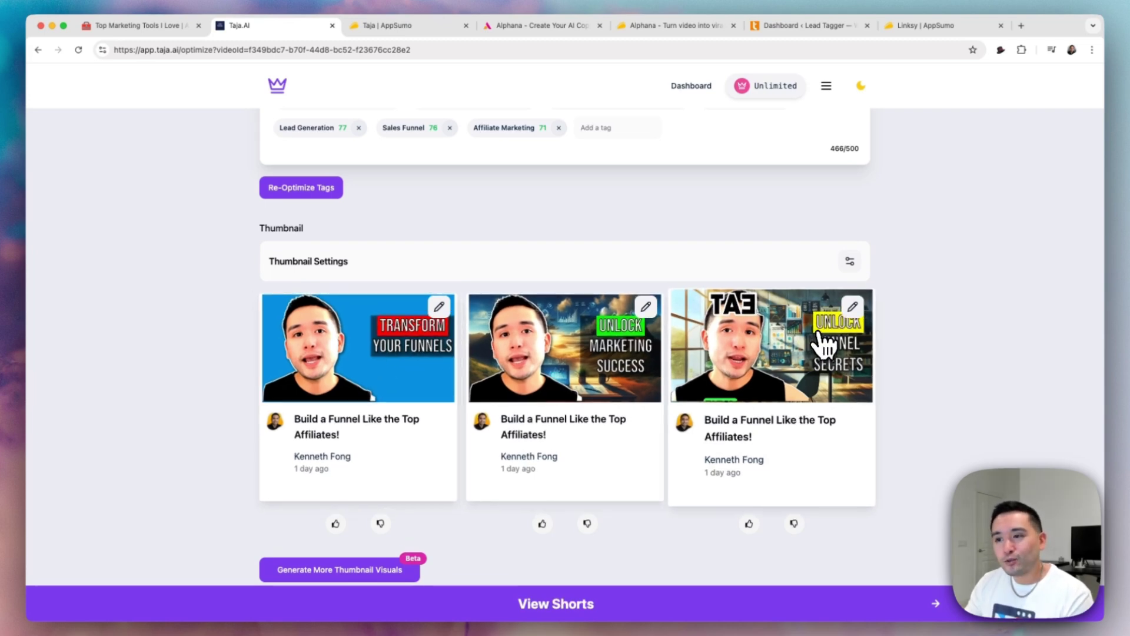
Review the generated thumbnails and confirm the Sync To YouTube privacy stays Unlisted.
scroll(660, 365, down, 1)
scroll(659, 365, down, 1)
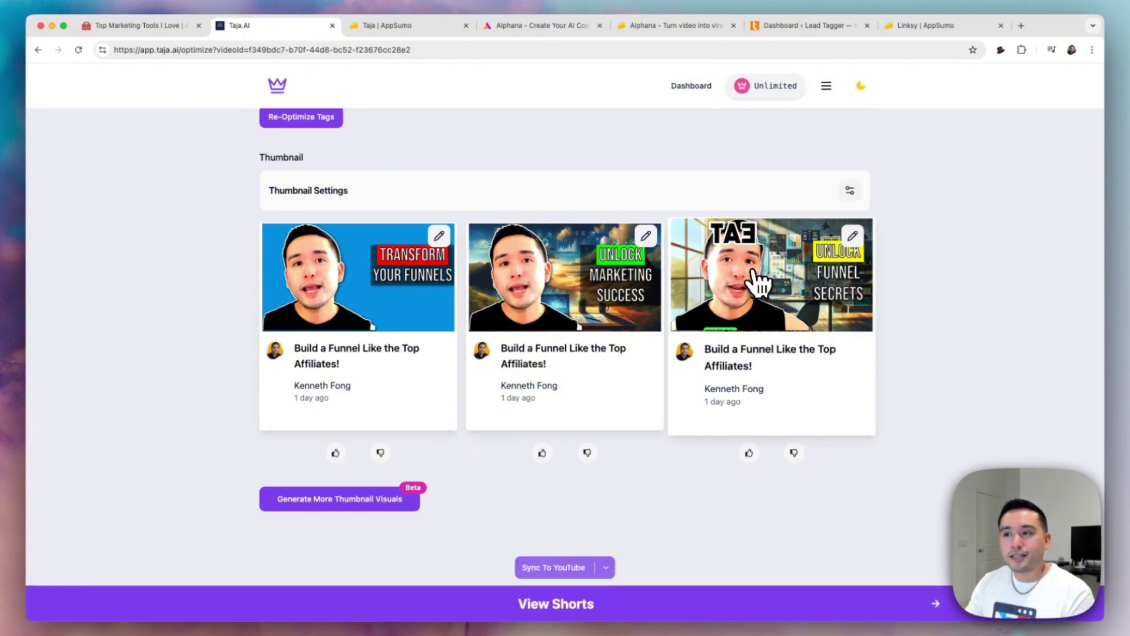
scroll(550, 328, down, 3)
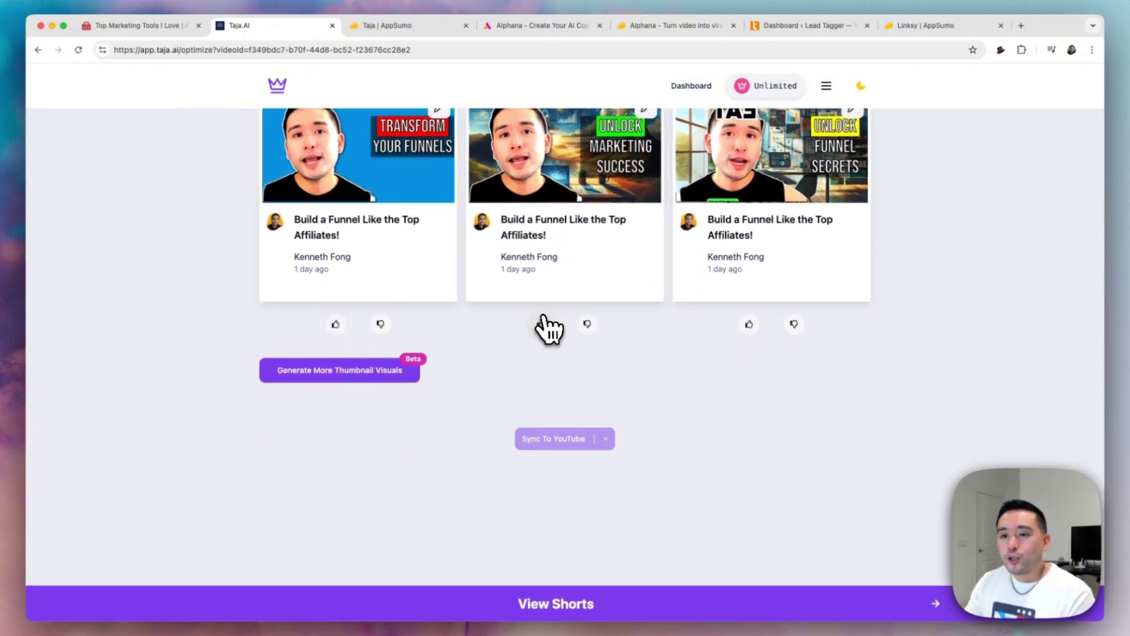
click(607, 409)
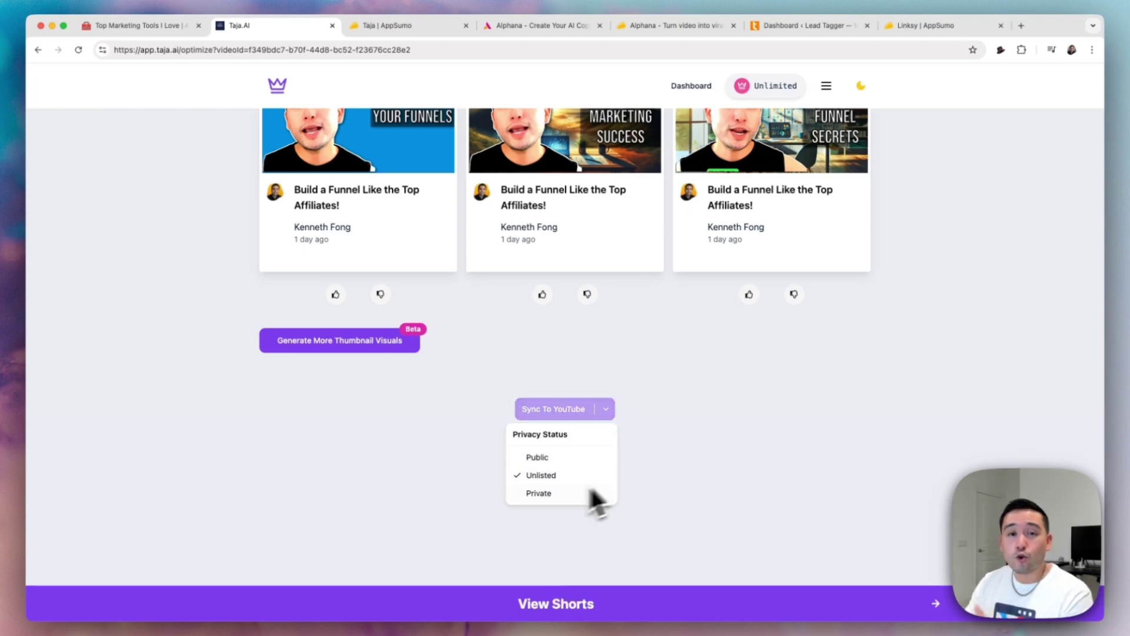
click(761, 421)
scroll(749, 423, down, 3)
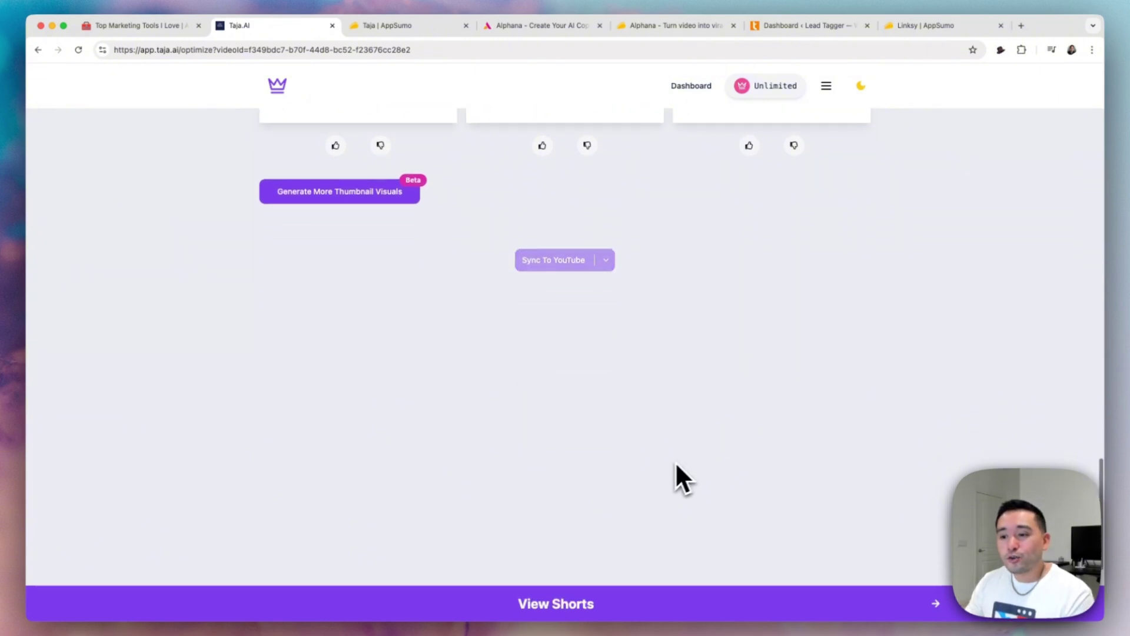
scroll(648, 500, up, 5)
click(575, 606)
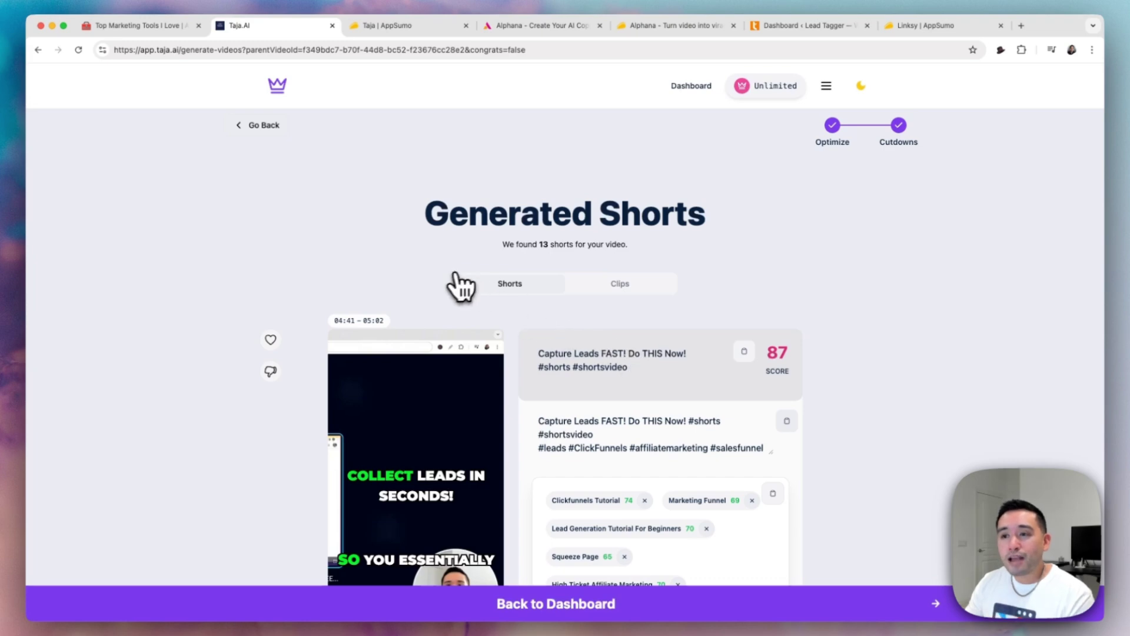
scroll(471, 277, down, 1)
drag(503, 228, 613, 227)
scroll(624, 228, down, 3)
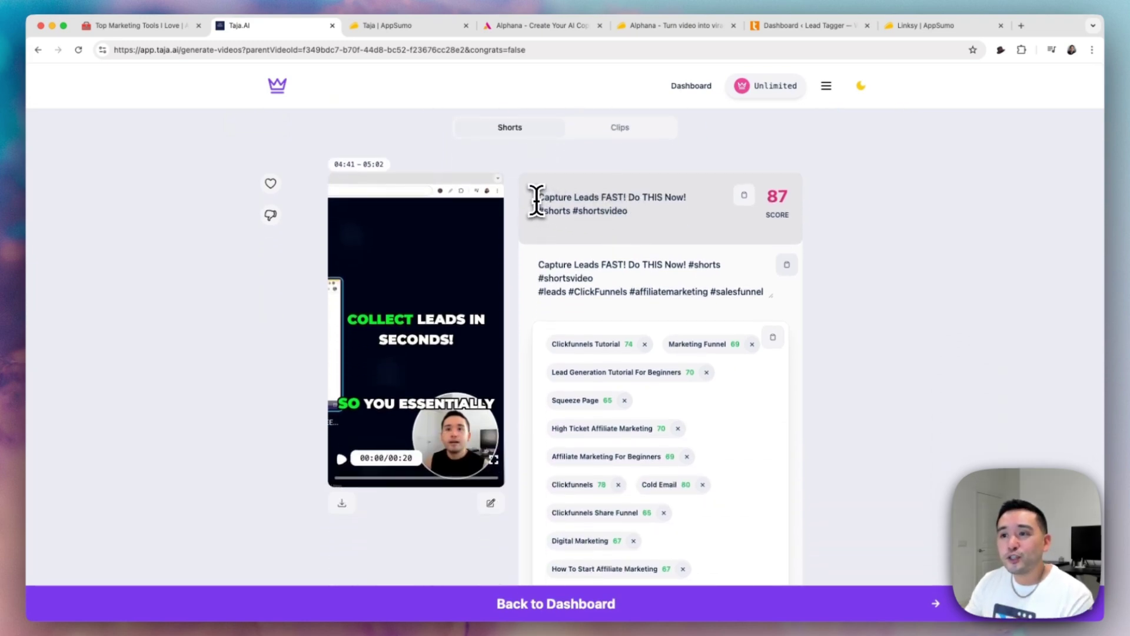
drag(537, 199, 644, 215)
click(599, 272)
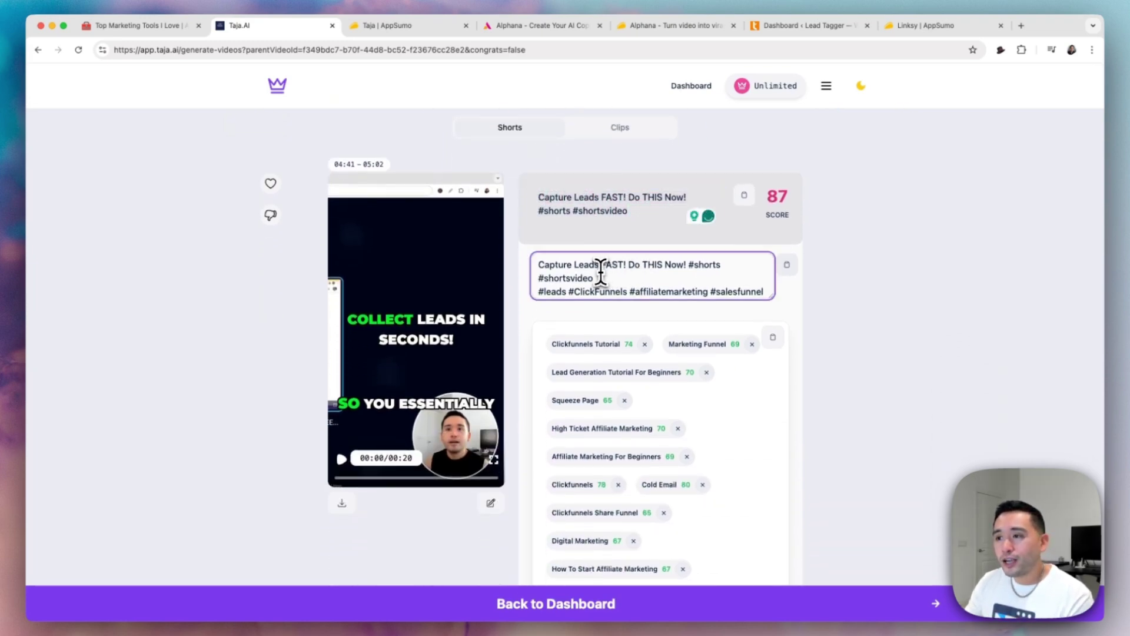
drag(746, 295, 772, 400)
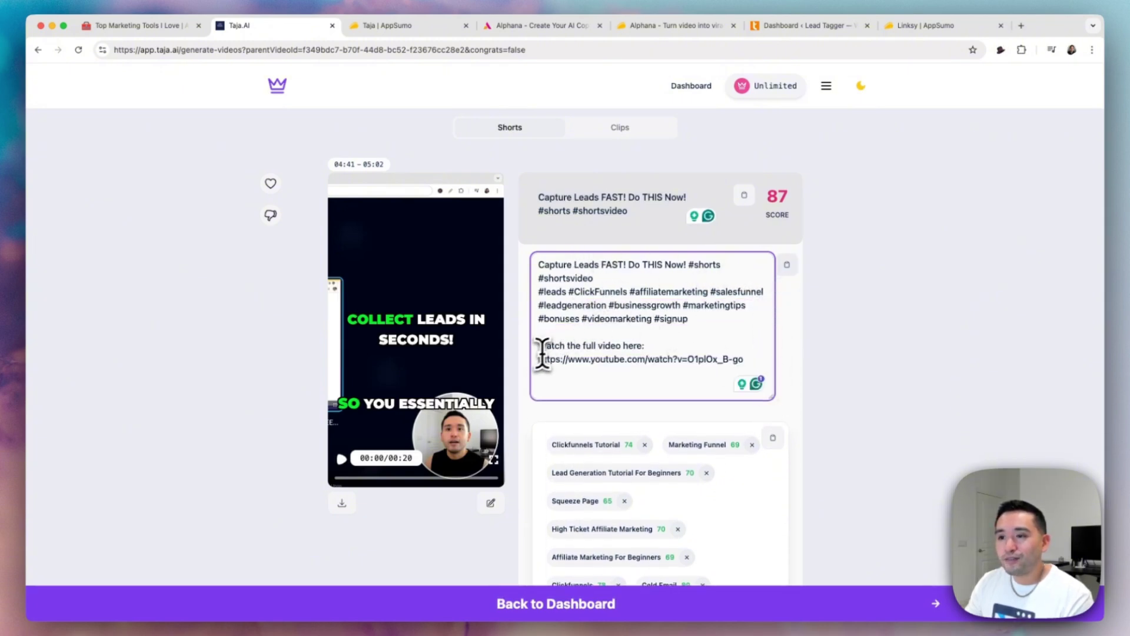
drag(540, 356, 747, 356)
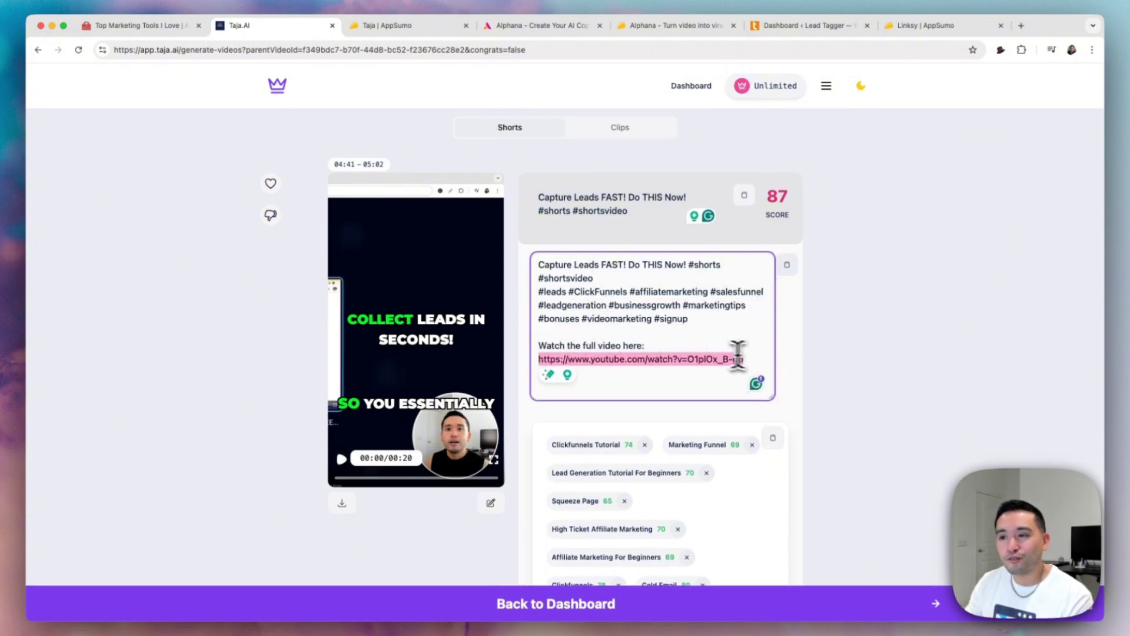
click(639, 334)
scroll(639, 334, down, 3)
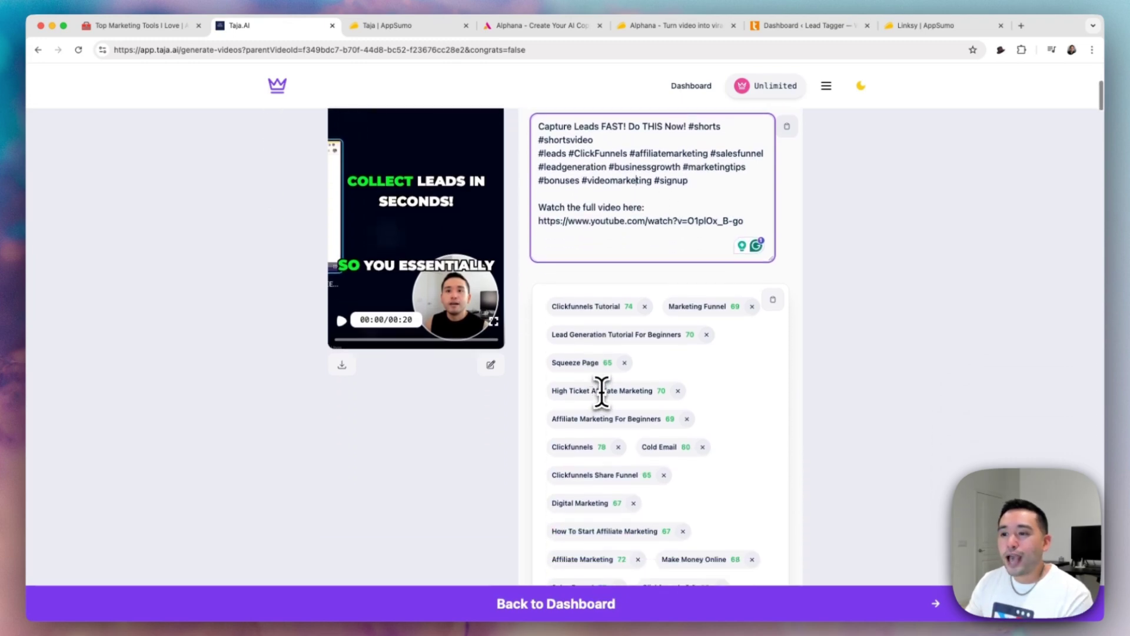
scroll(631, 361, down, 5)
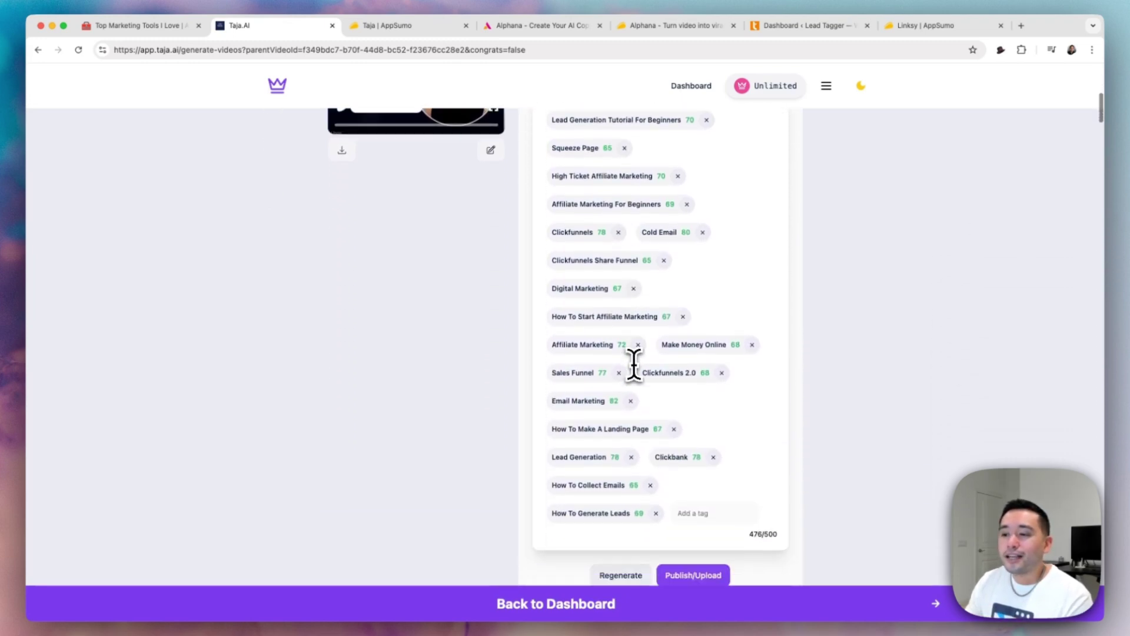
scroll(633, 366, down, 2)
scroll(633, 367, up, 6)
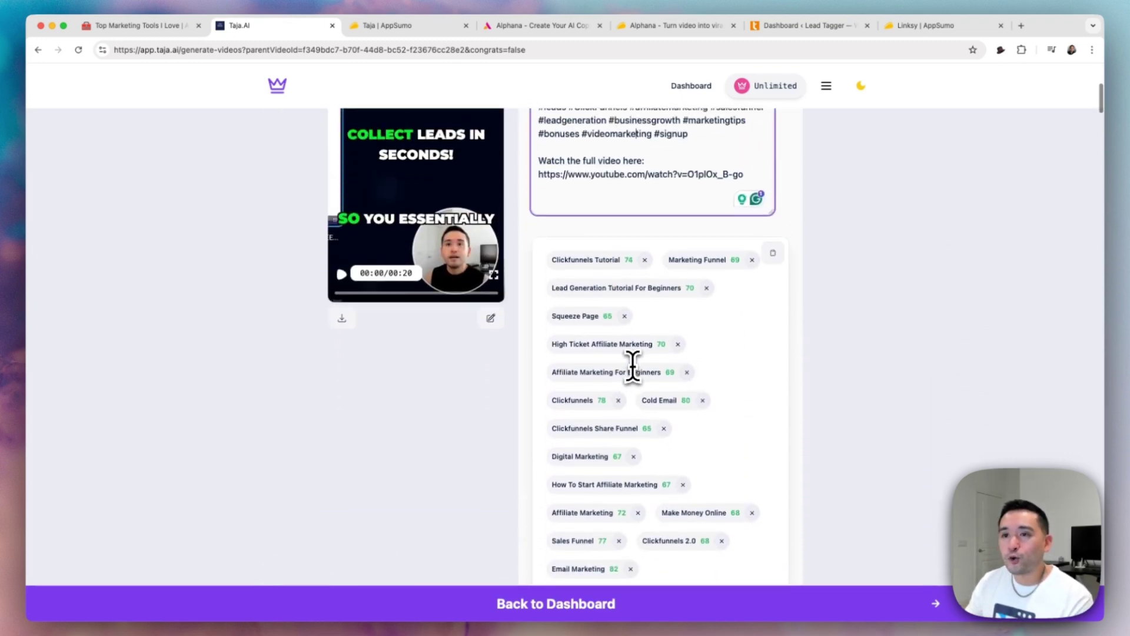
scroll(633, 366, up, 3)
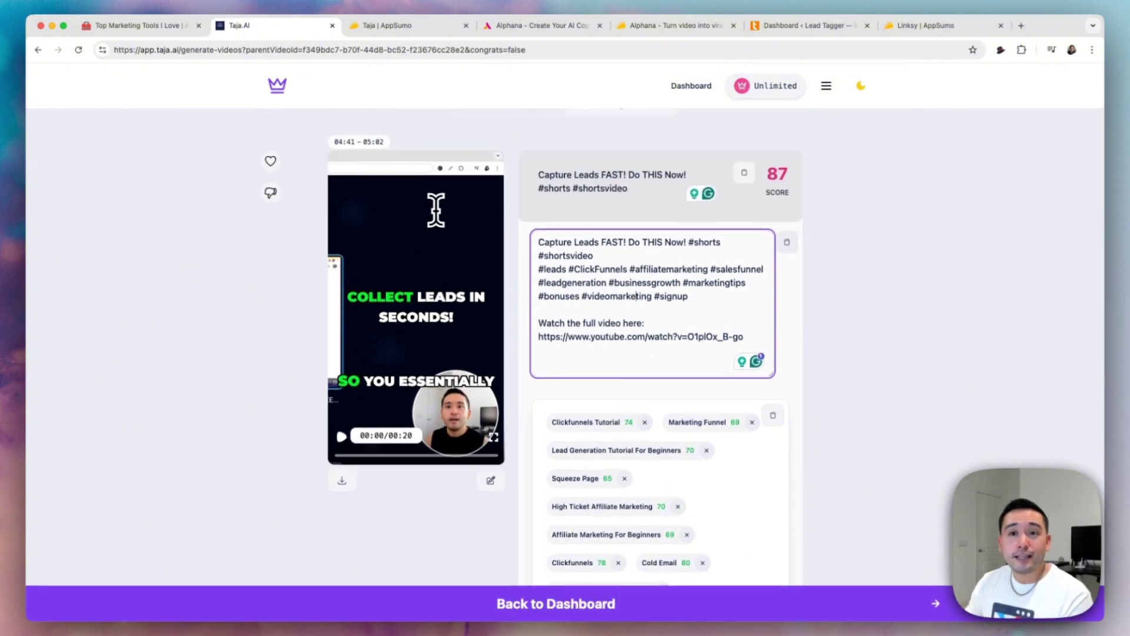
On the first short, try the HORMOZI and ALI caption styles, then settle on NOAH.
click(492, 483)
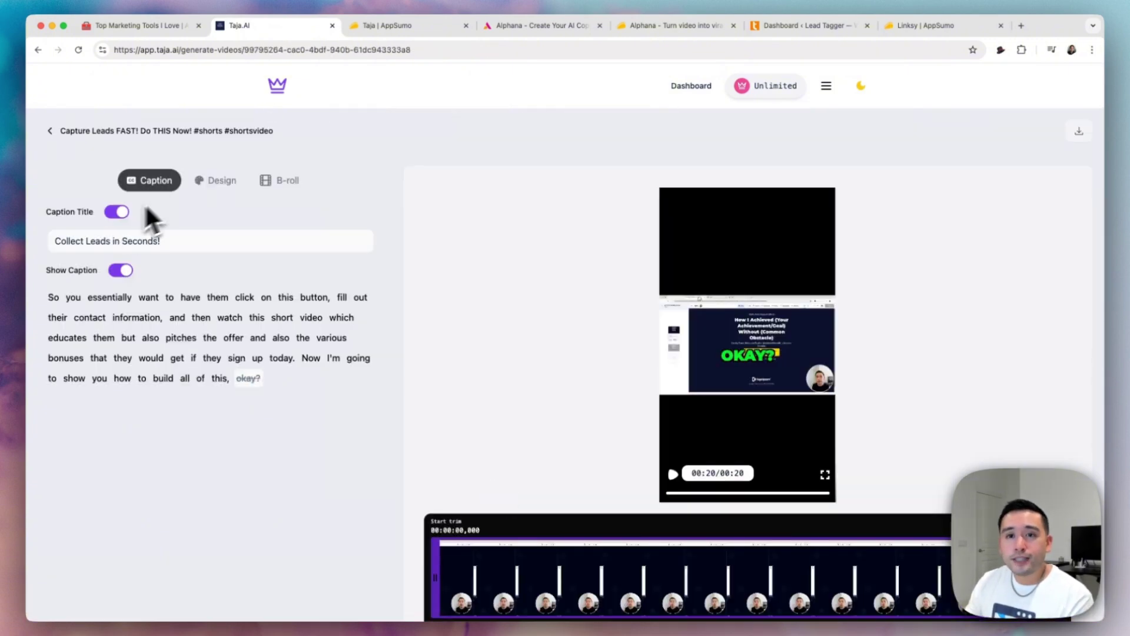
click(219, 181)
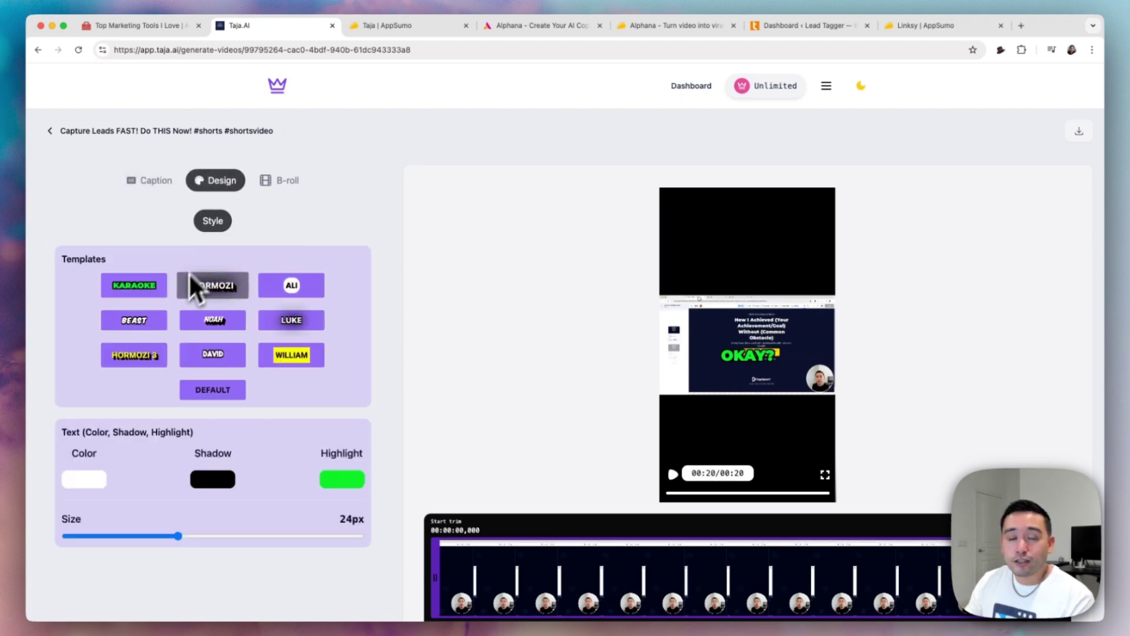
click(205, 289)
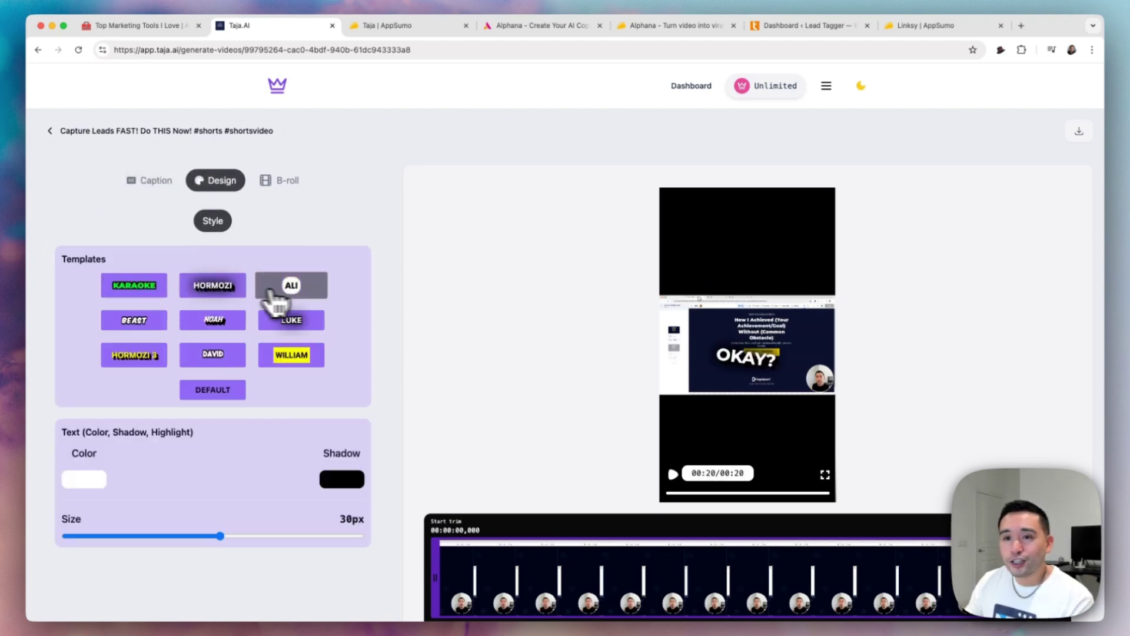
click(283, 297)
click(215, 329)
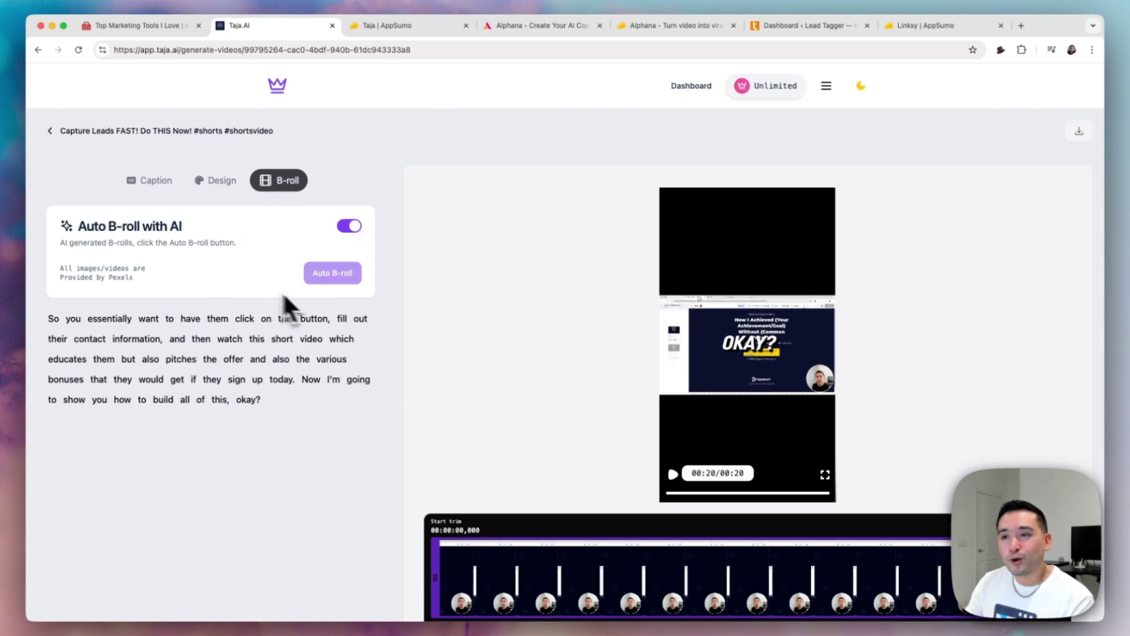
scroll(732, 330, down, 5)
scroll(474, 383, up, 5)
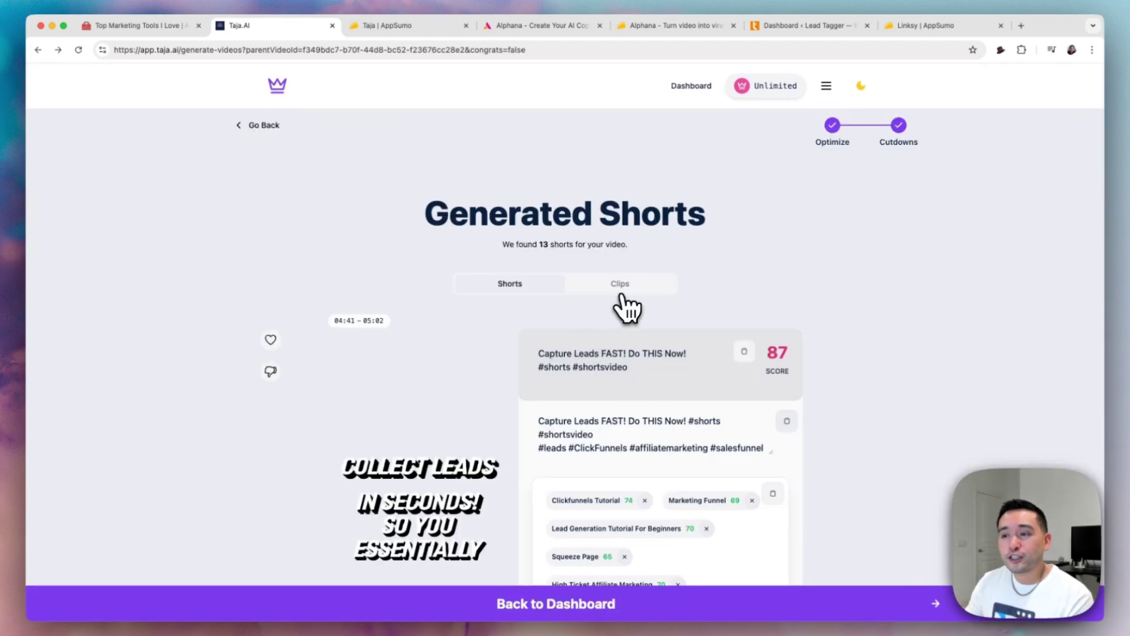
In the Clips tab, highlight the generated clip's title and description, then go to Taja's AppSumo tab.
click(621, 285)
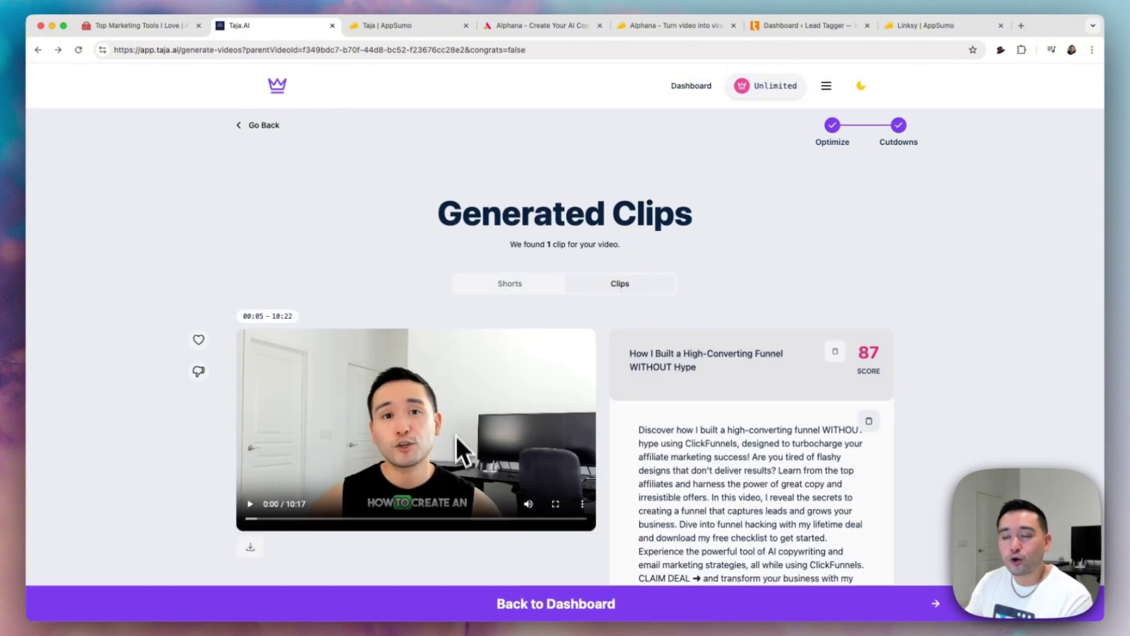
scroll(553, 410, down, 4)
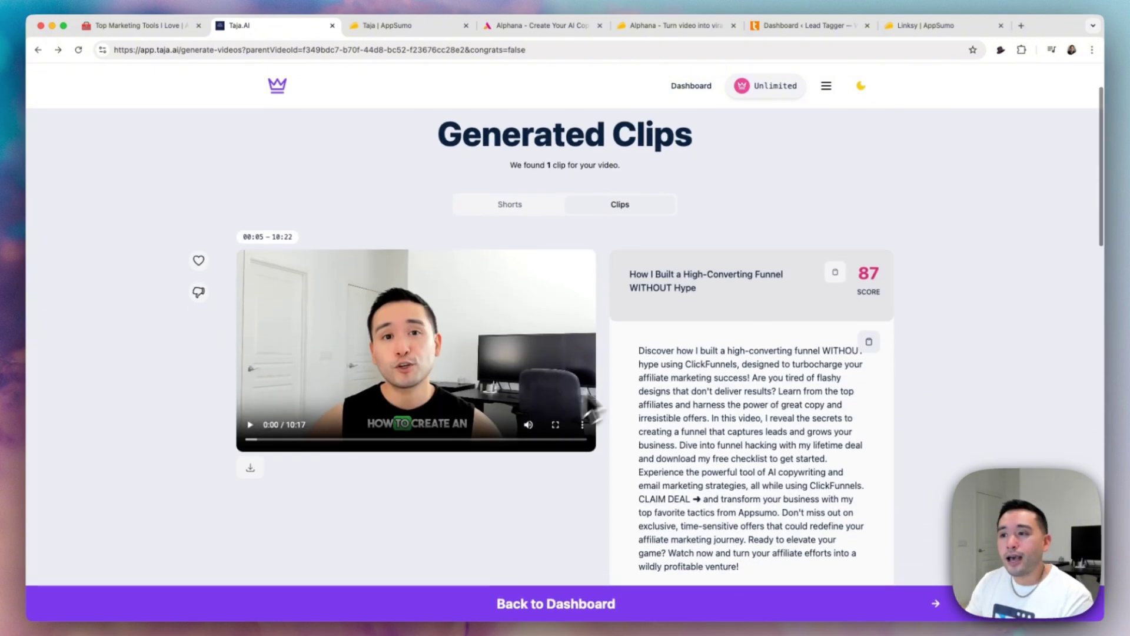
drag(628, 248, 694, 260)
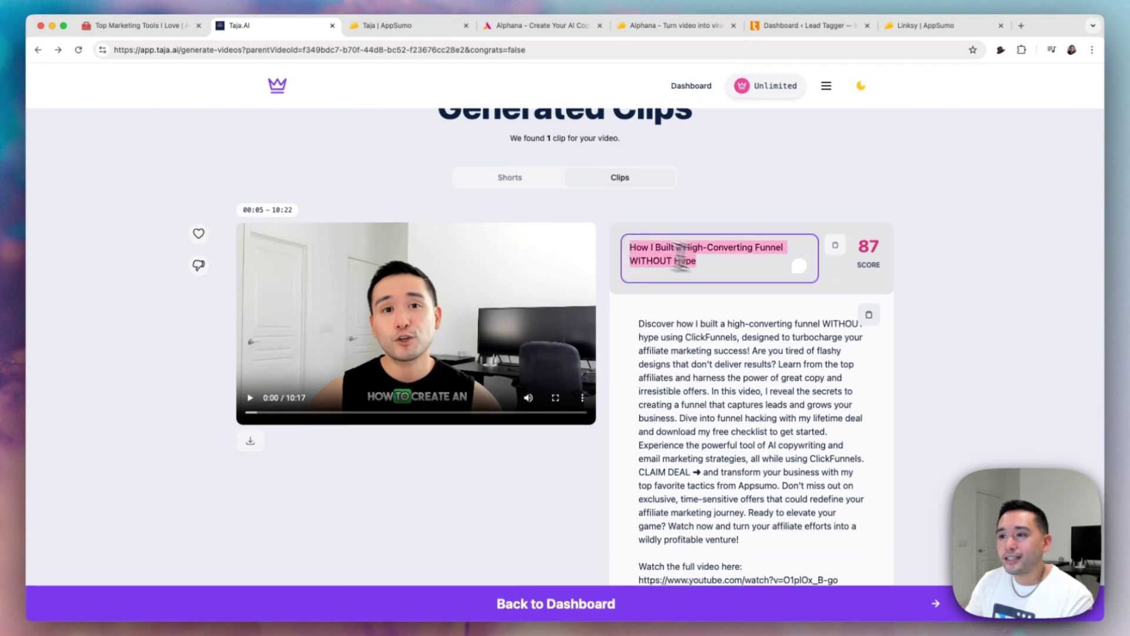
drag(639, 323, 731, 475)
scroll(731, 475, down, 5)
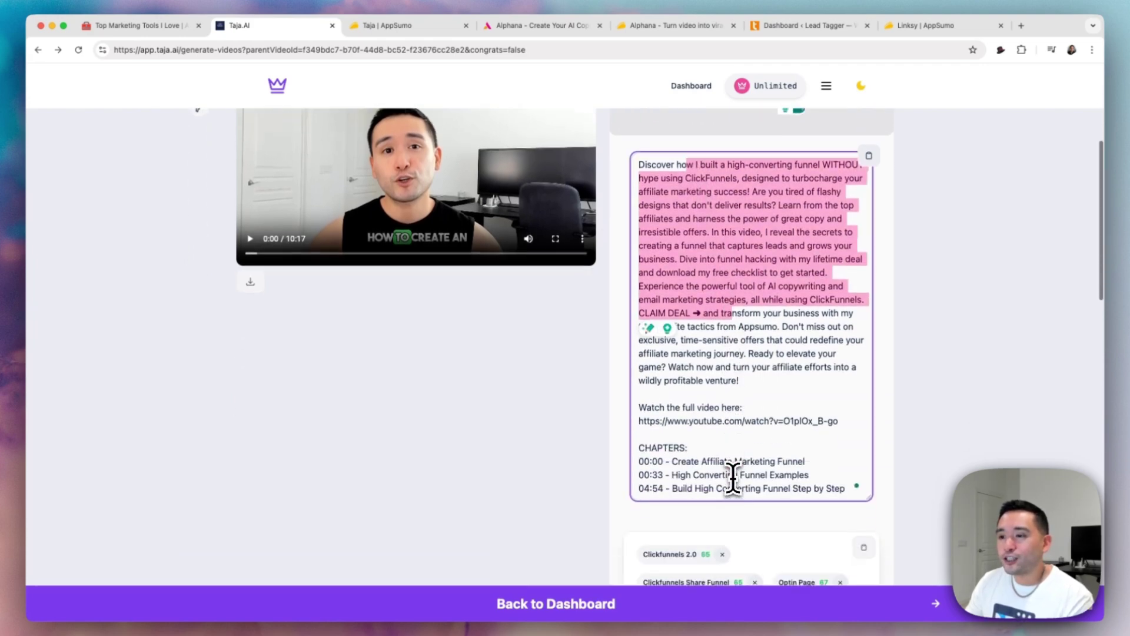
scroll(730, 474, down, 9)
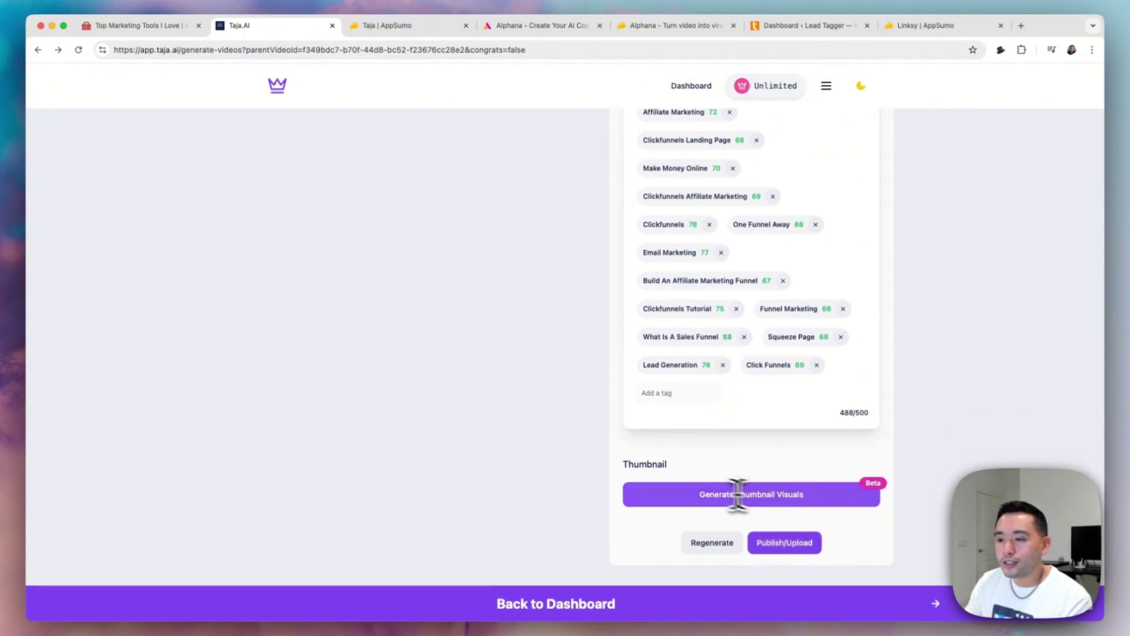
scroll(727, 494, up, 3)
scroll(701, 487, up, 15)
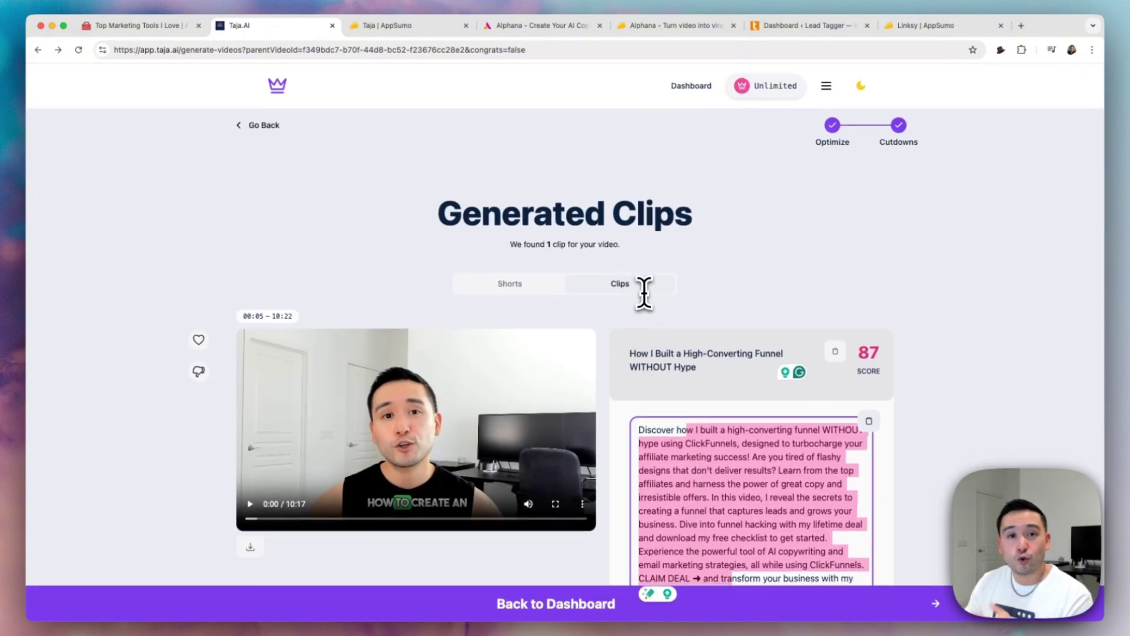
click(413, 31)
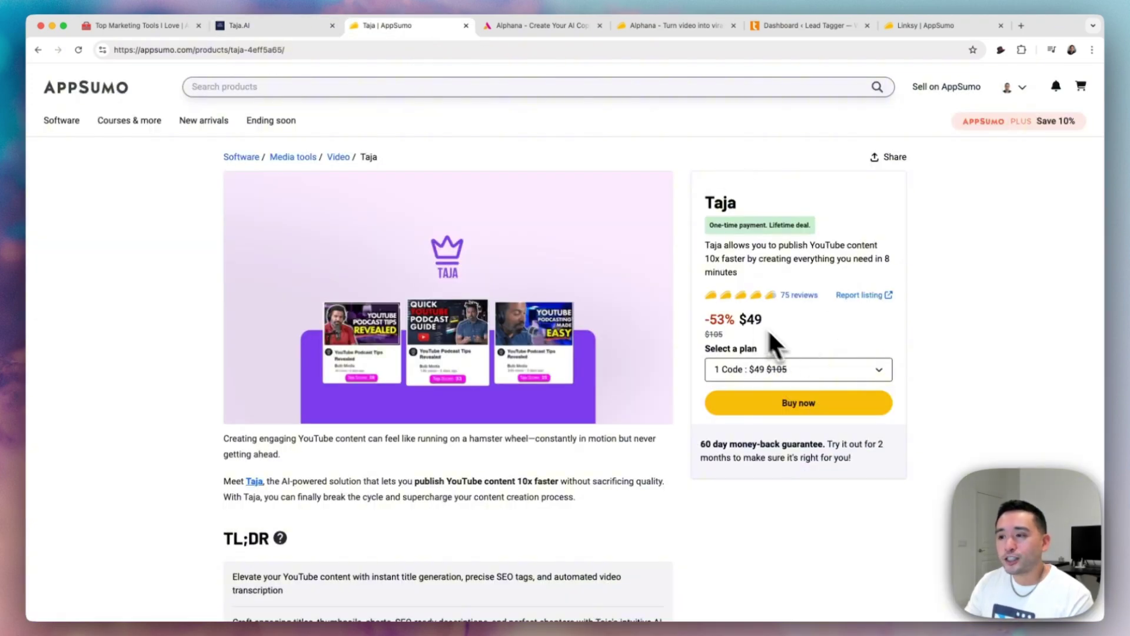
Scroll to Taja's Plans & features and highlight the Semi-Pro Tier 2 and 3 and Pro Tier 4 wording.
scroll(706, 380, down, 10)
scroll(708, 384, down, 10)
scroll(708, 380, up, 5)
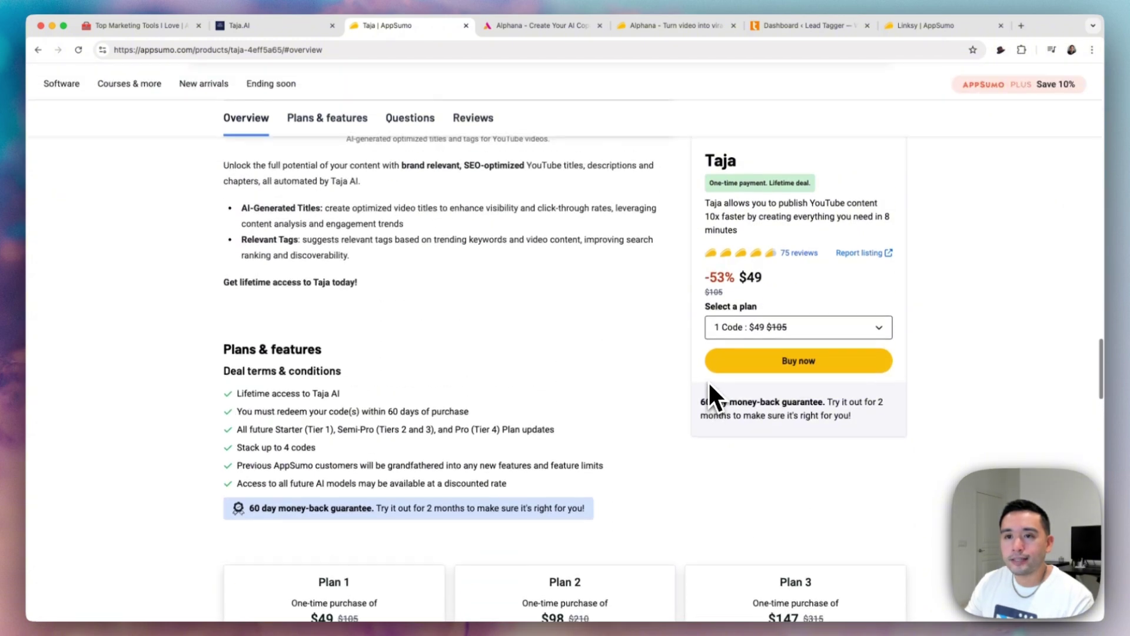
scroll(708, 380, down, 3)
scroll(709, 381, down, 2)
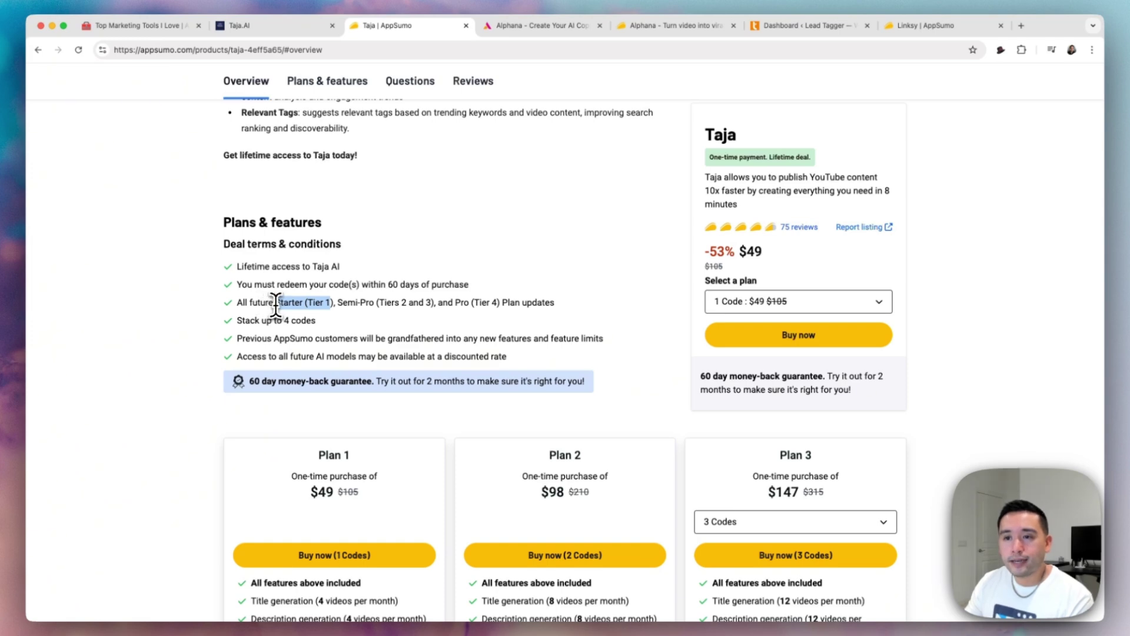
drag(384, 302, 438, 303)
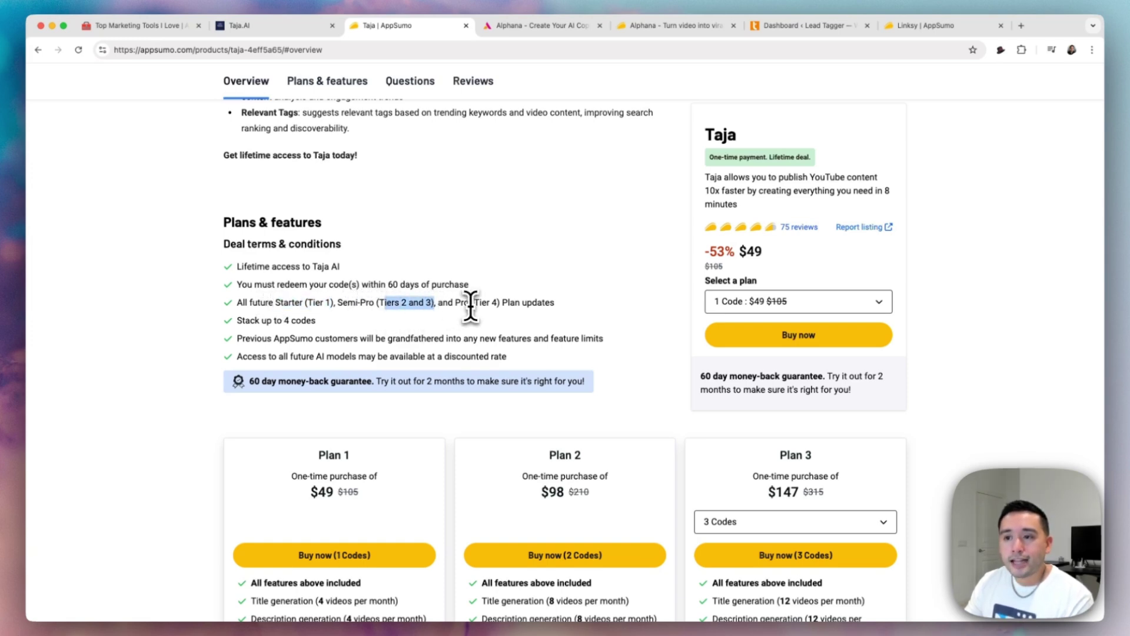
drag(472, 303, 498, 306)
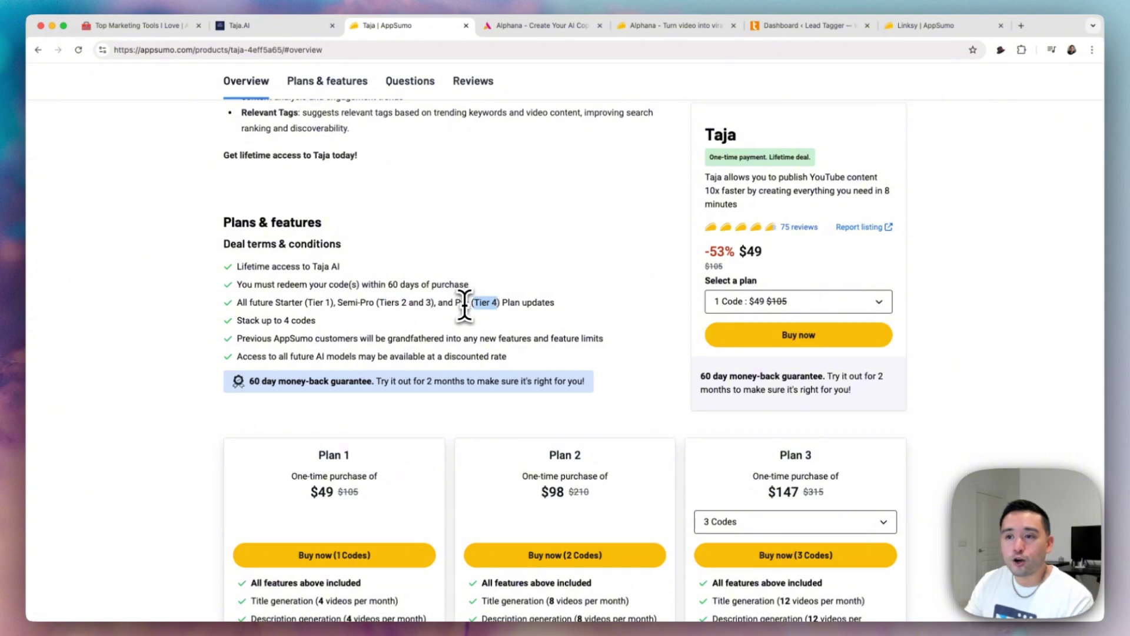
Choose 4 Codes on Taja's top plan card and highlight Plan 4's unlimited feature list.
scroll(461, 306, down, 5)
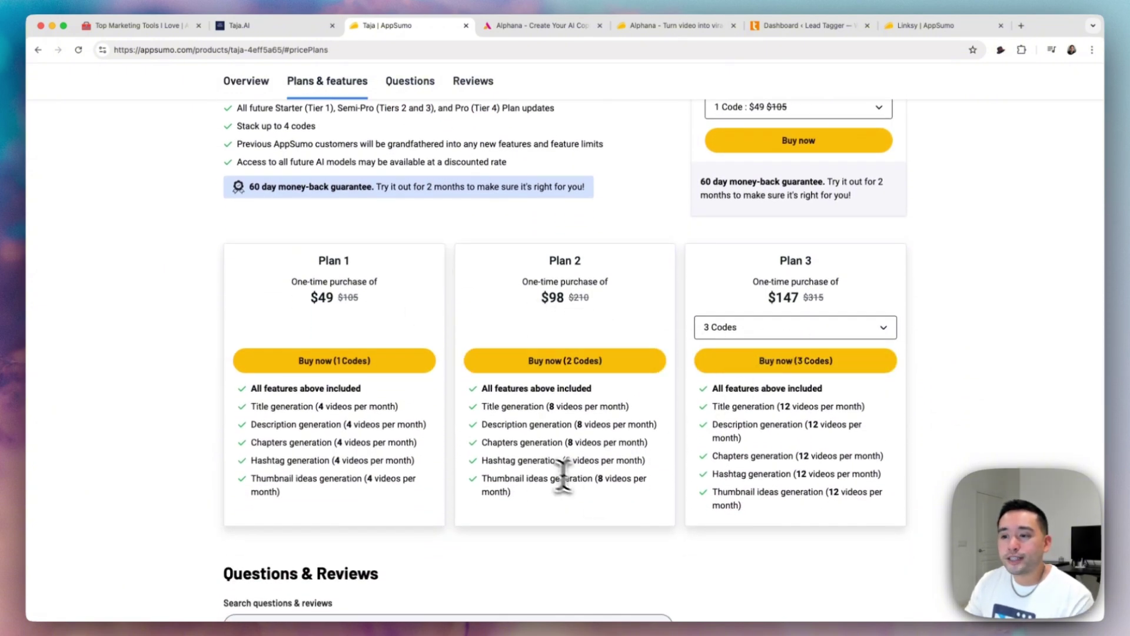
click(824, 329)
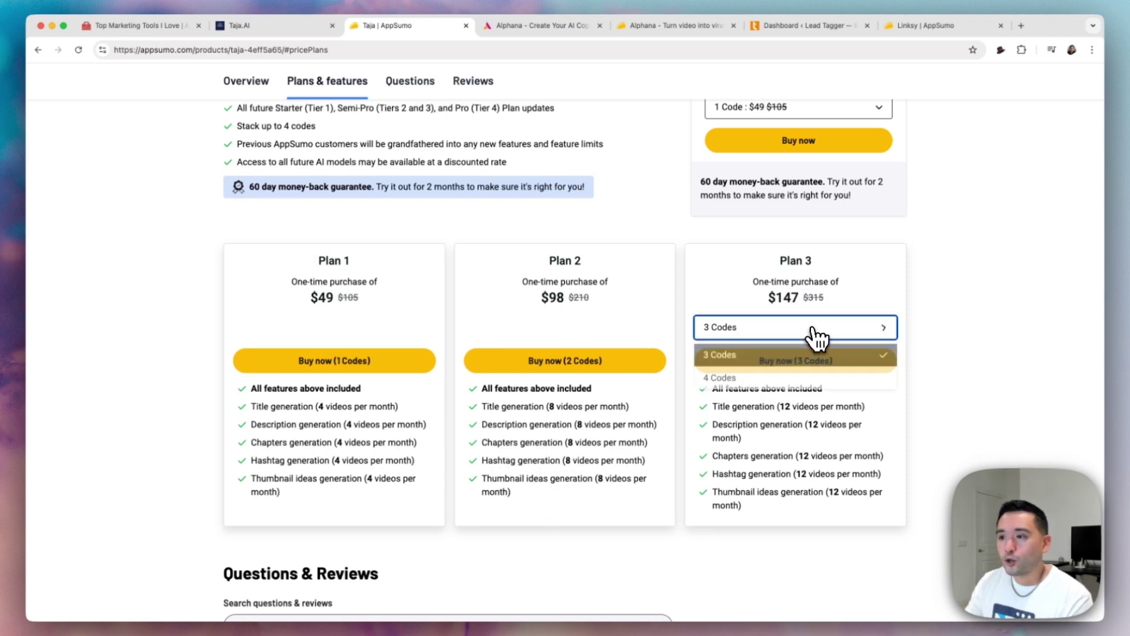
click(771, 377)
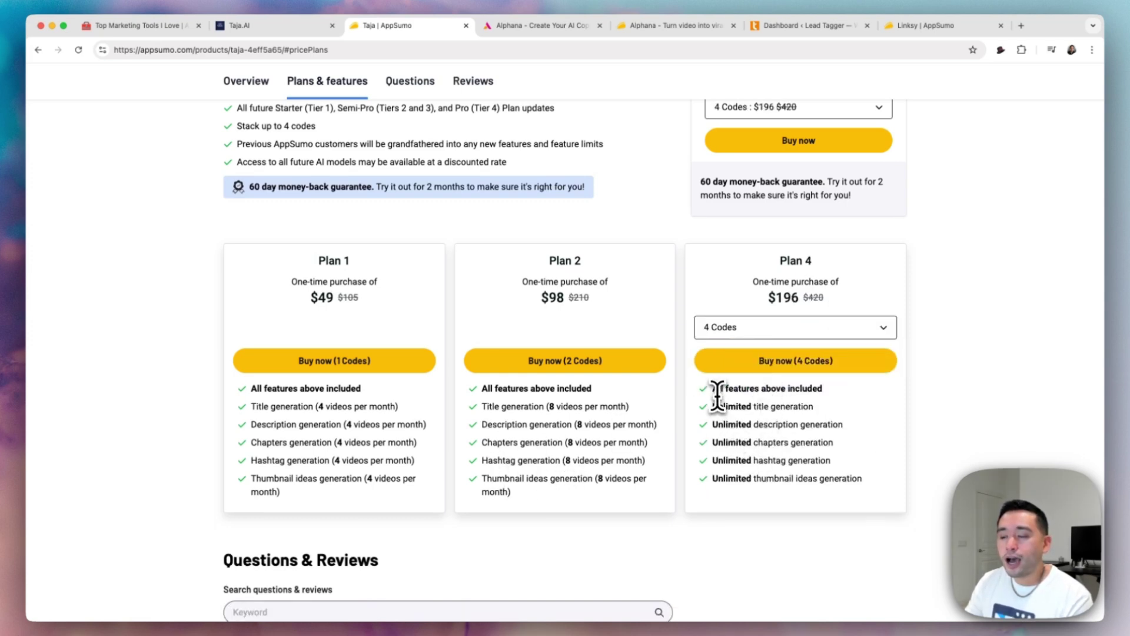
drag(714, 390, 795, 495)
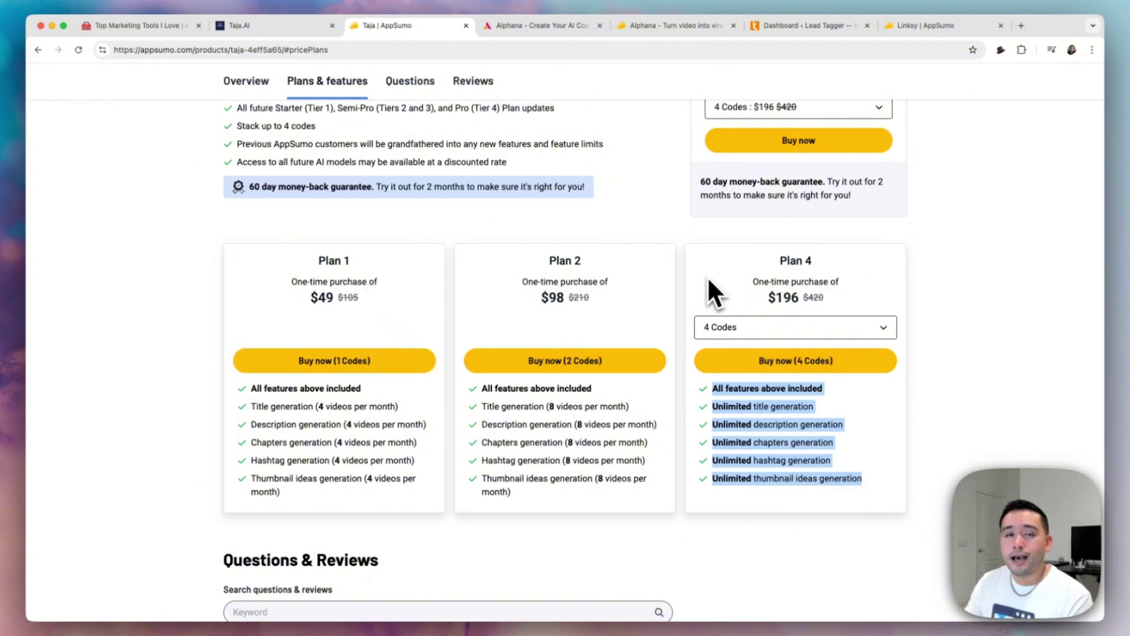
Compare the 3 Codes option, then return the card to 4 Codes at $196.
click(762, 328)
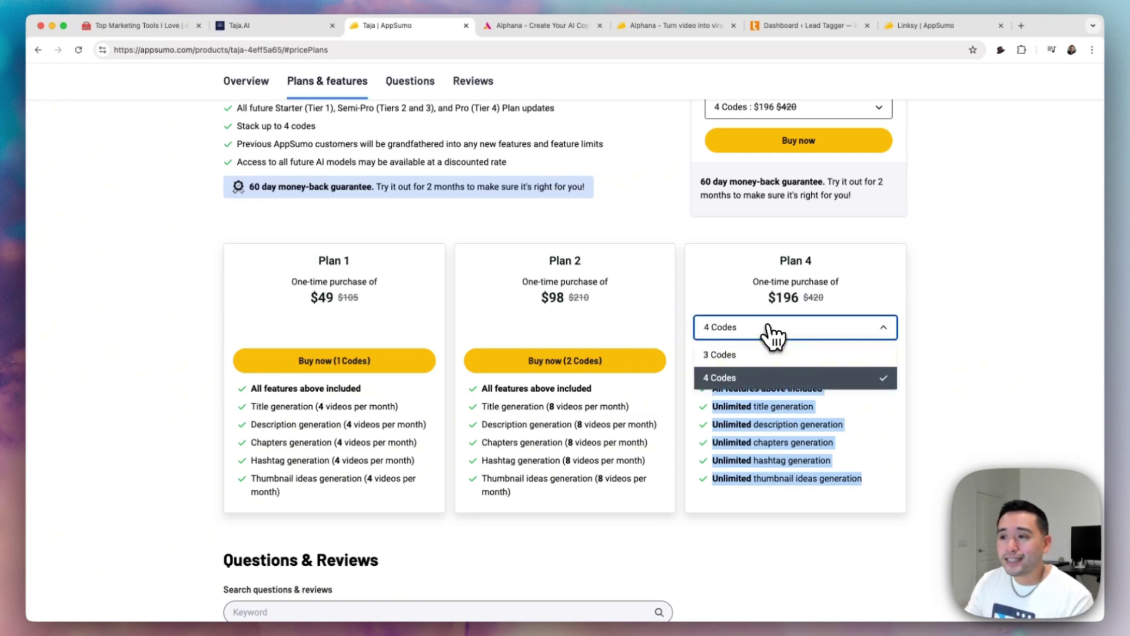
click(749, 356)
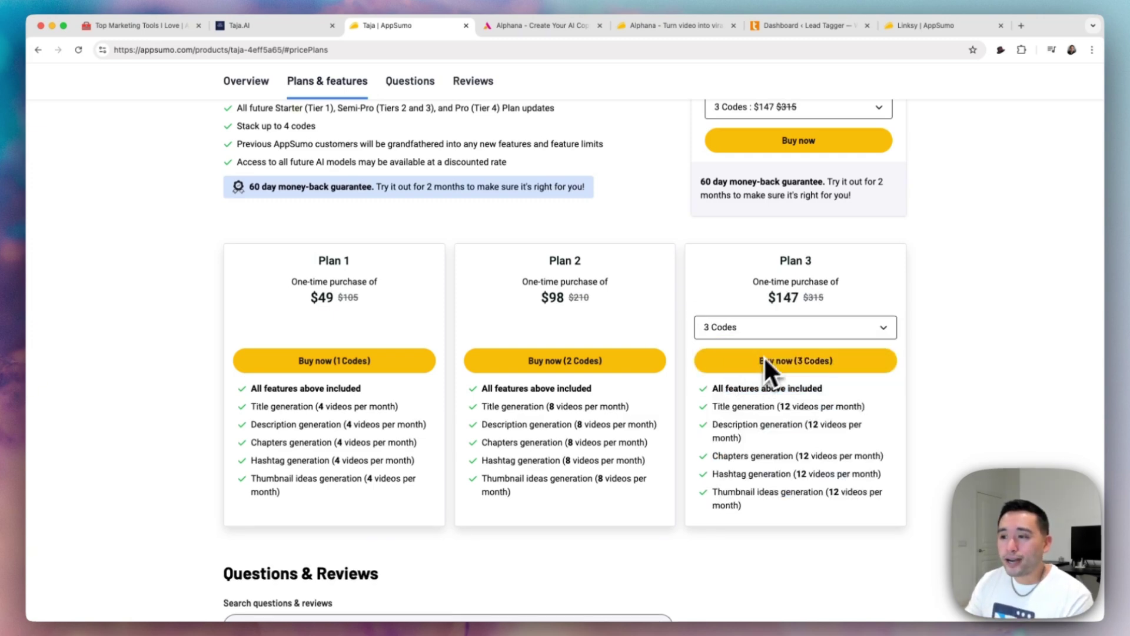
click(756, 327)
click(736, 376)
scroll(685, 310, up, 8)
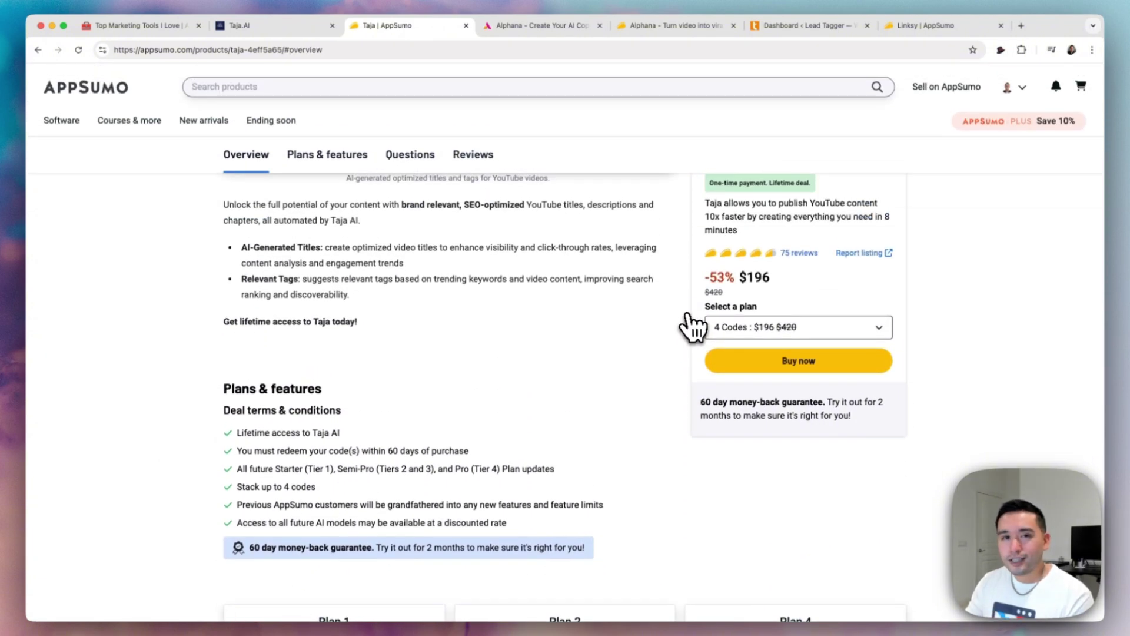
scroll(693, 327, up, 10)
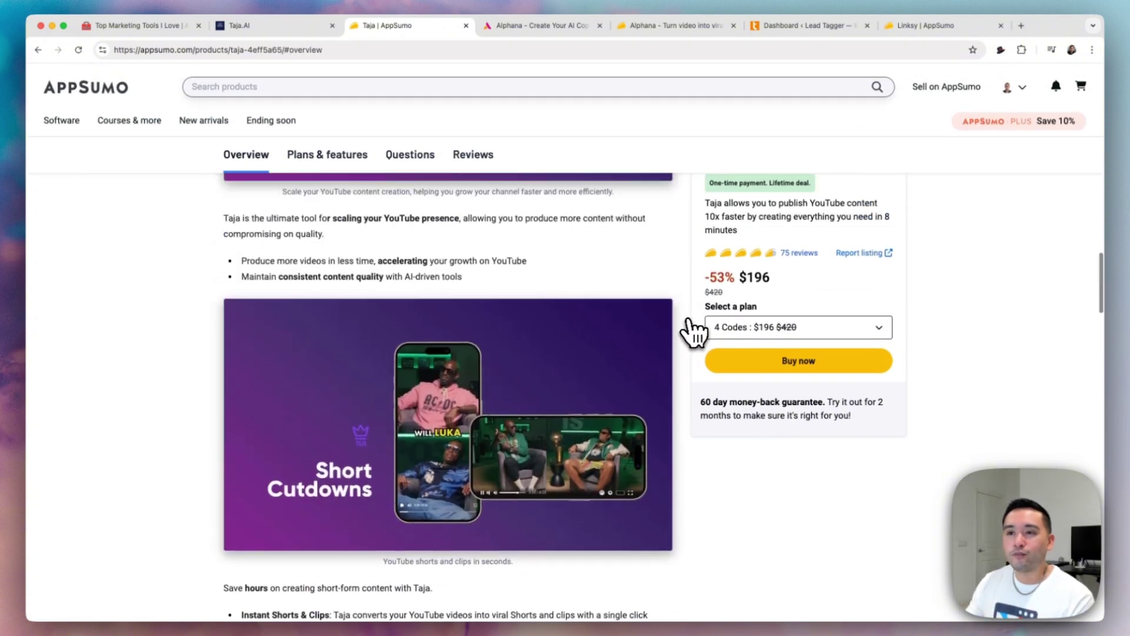
scroll(693, 331, up, 5)
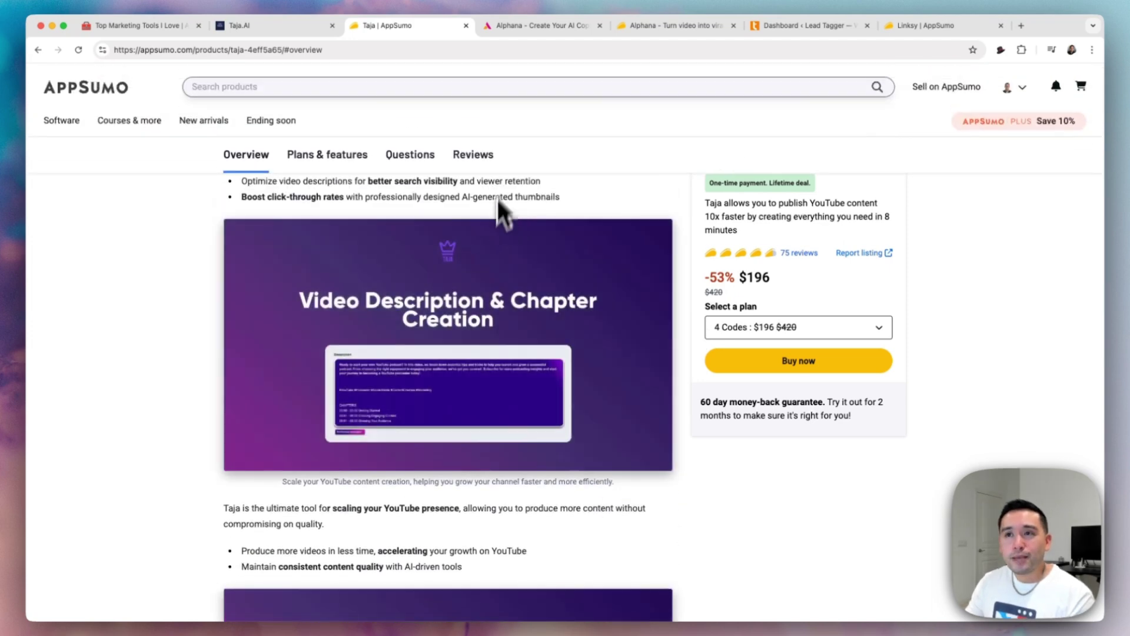
Glance back at the Taja AI clips page, then return to Alphana's All Apps dashboard.
click(529, 26)
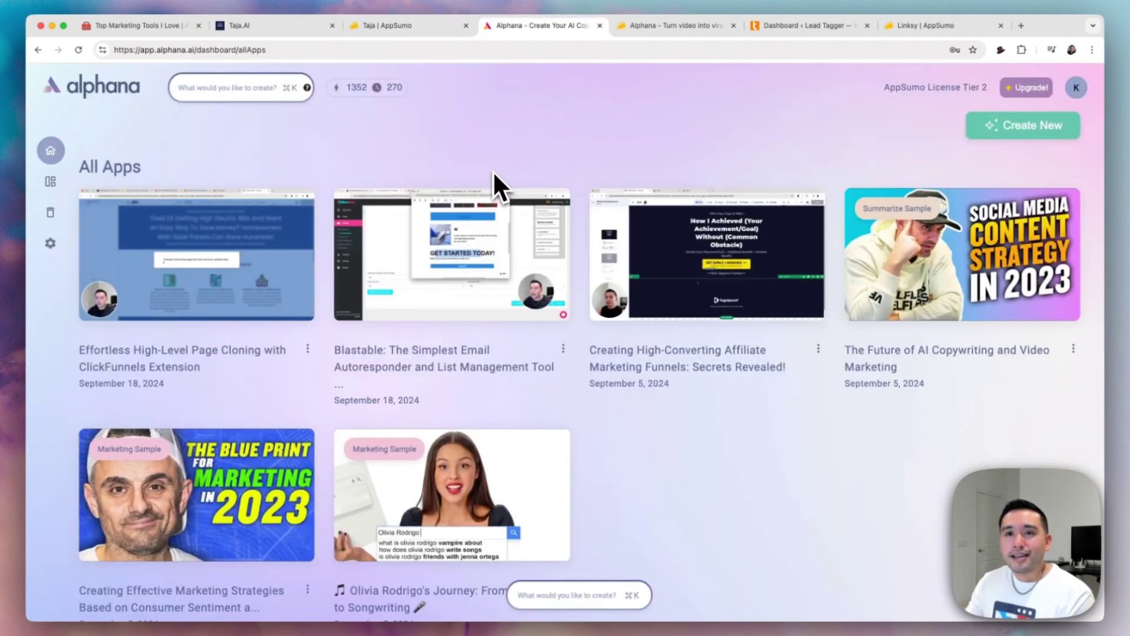
click(292, 25)
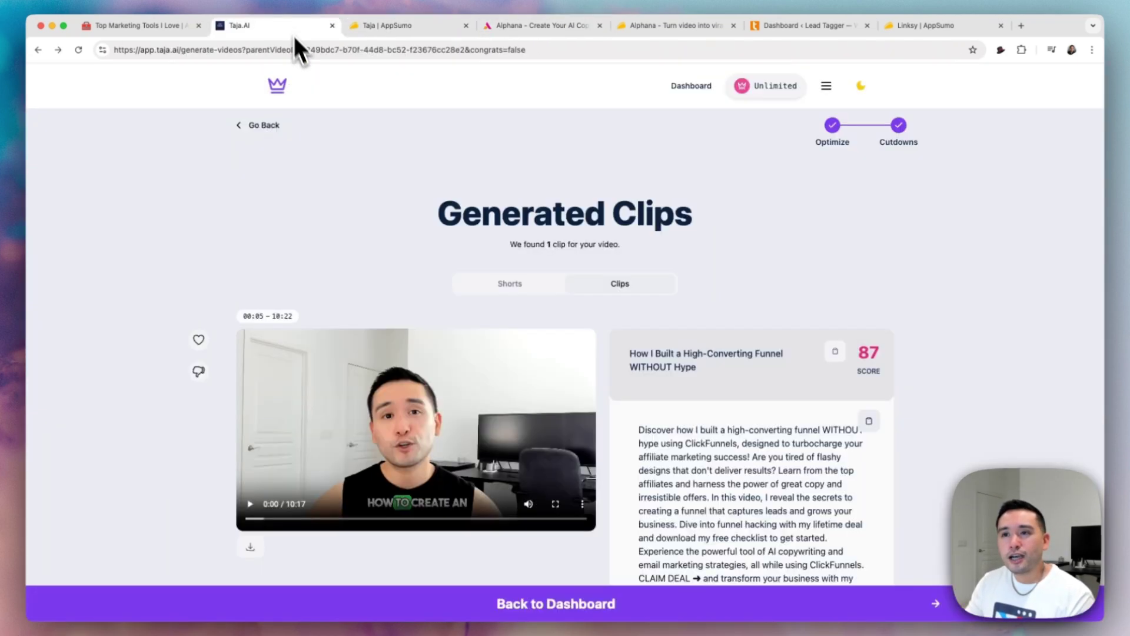
click(501, 26)
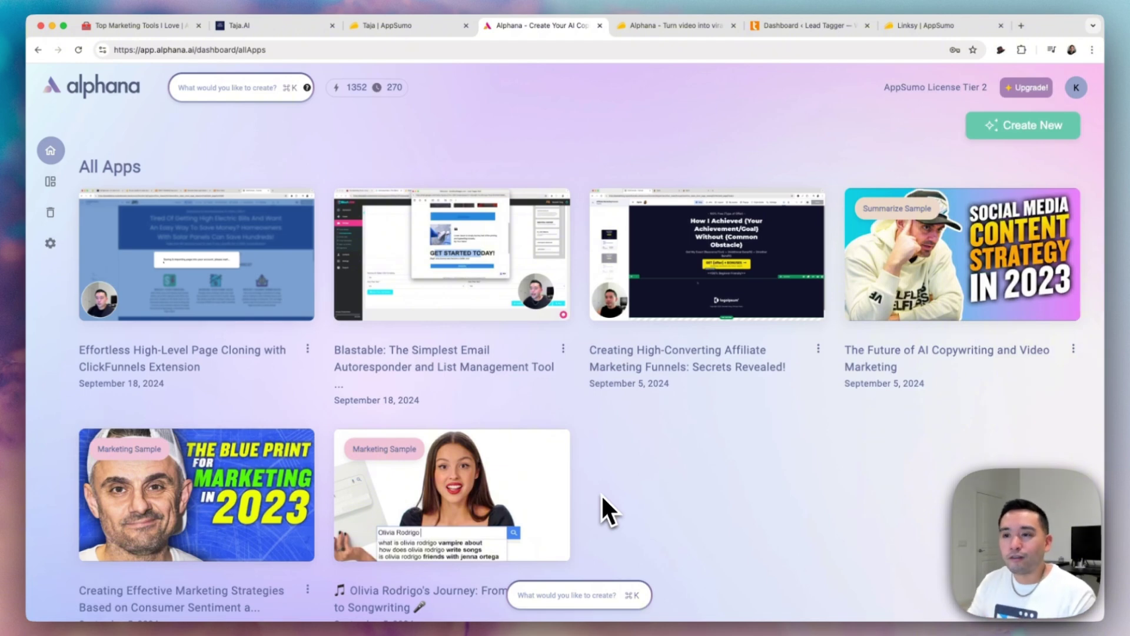
Attach a video file in Alphana's creation panel and dismiss the upload overlay.
click(583, 593)
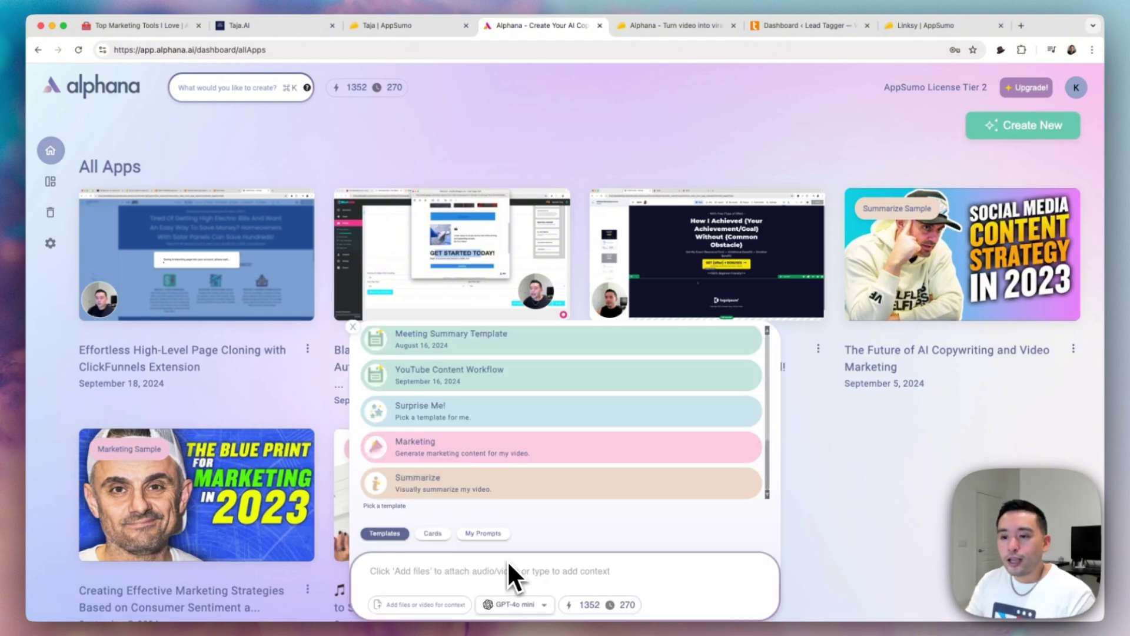
click(442, 605)
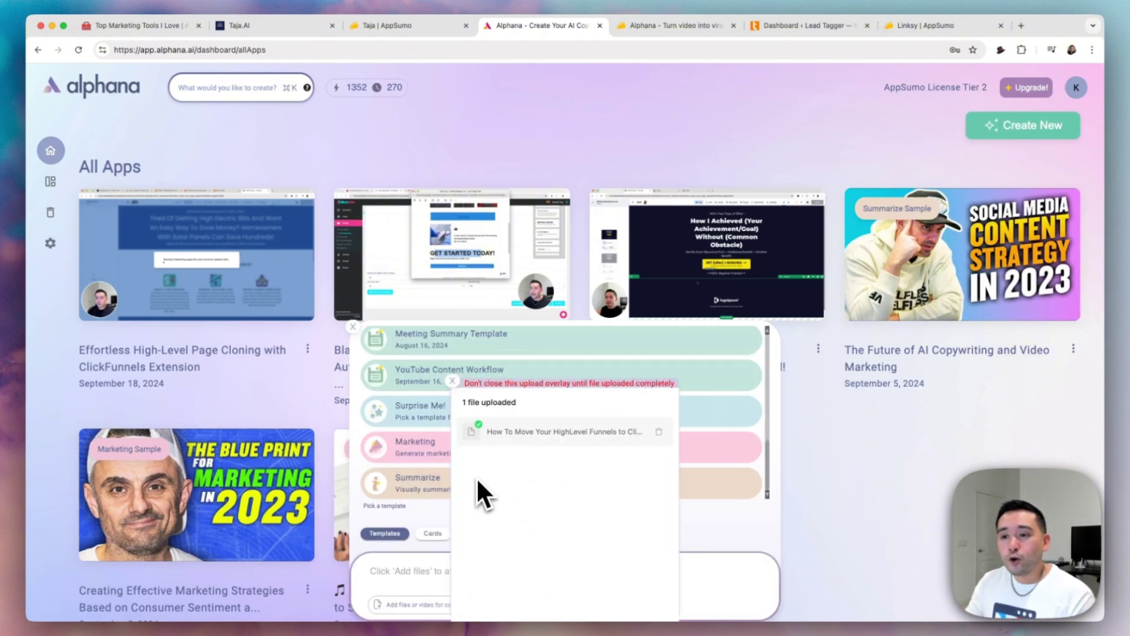
click(452, 380)
scroll(464, 481, up, 10)
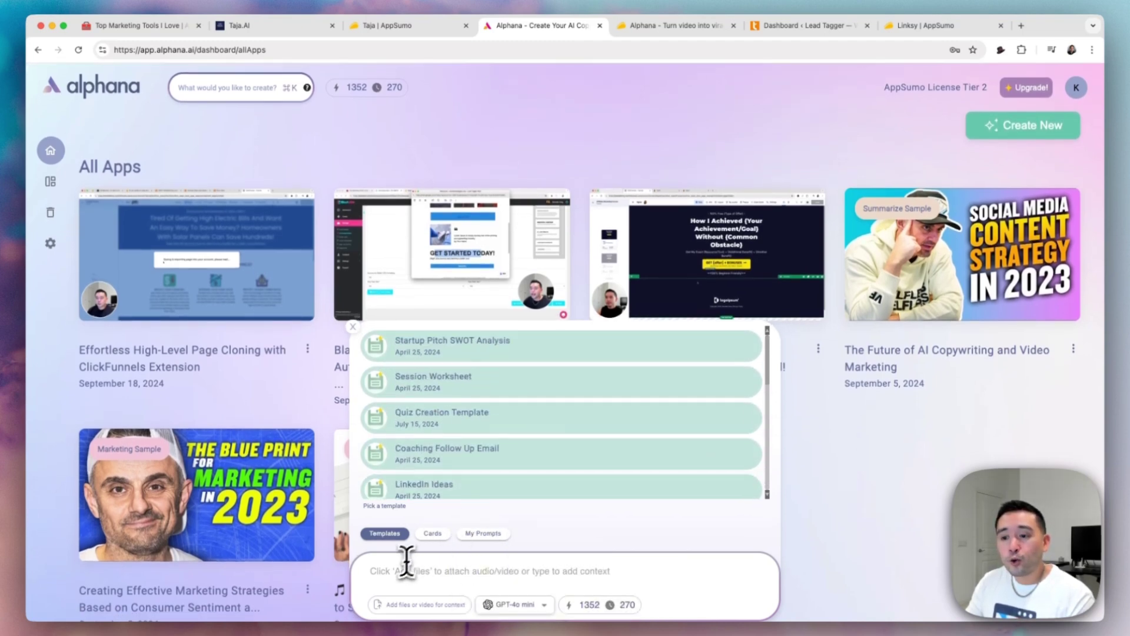
Browse the templates list, including Startup Pitch SWOT Analysis, Viral Hook Generator and Summarize.
click(469, 574)
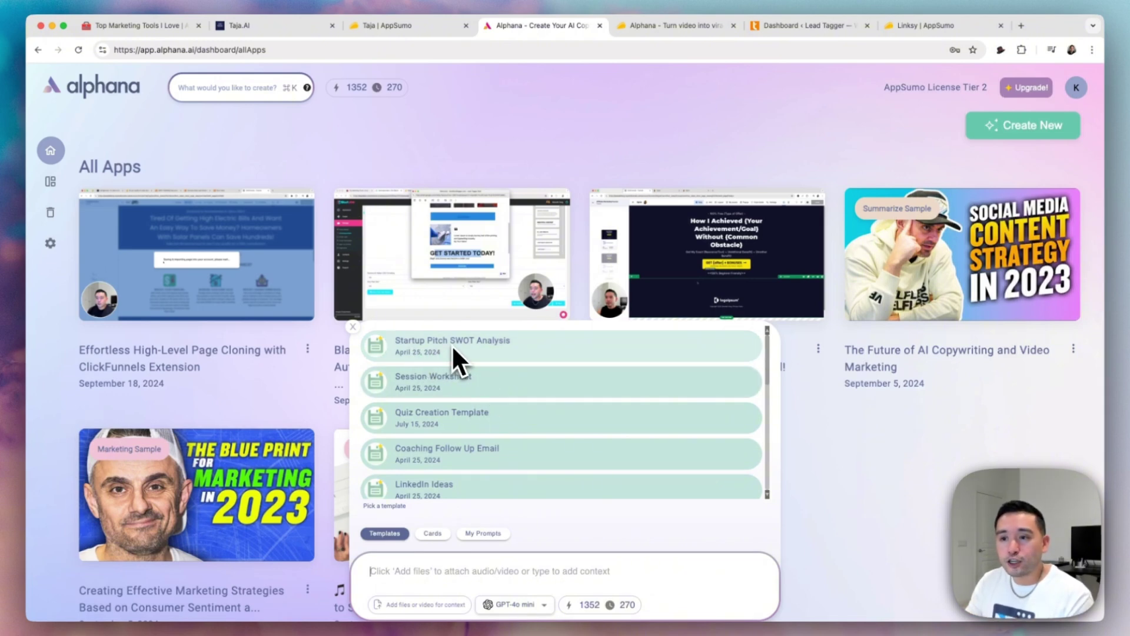
scroll(464, 421, down, 3)
scroll(518, 379, down, 2)
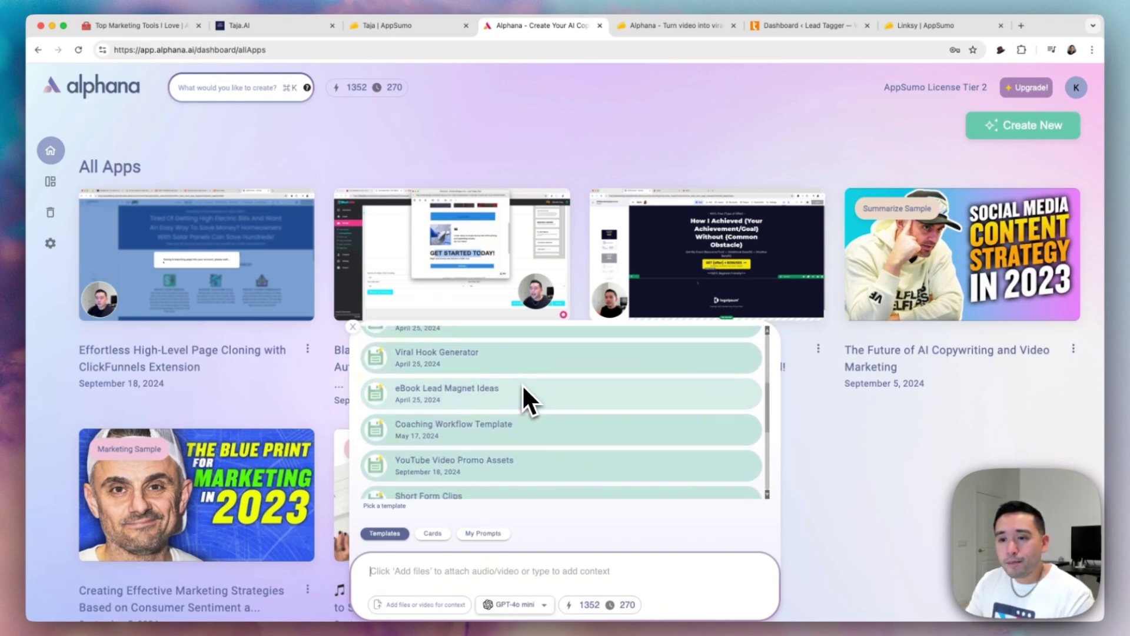
scroll(483, 398, down, 5)
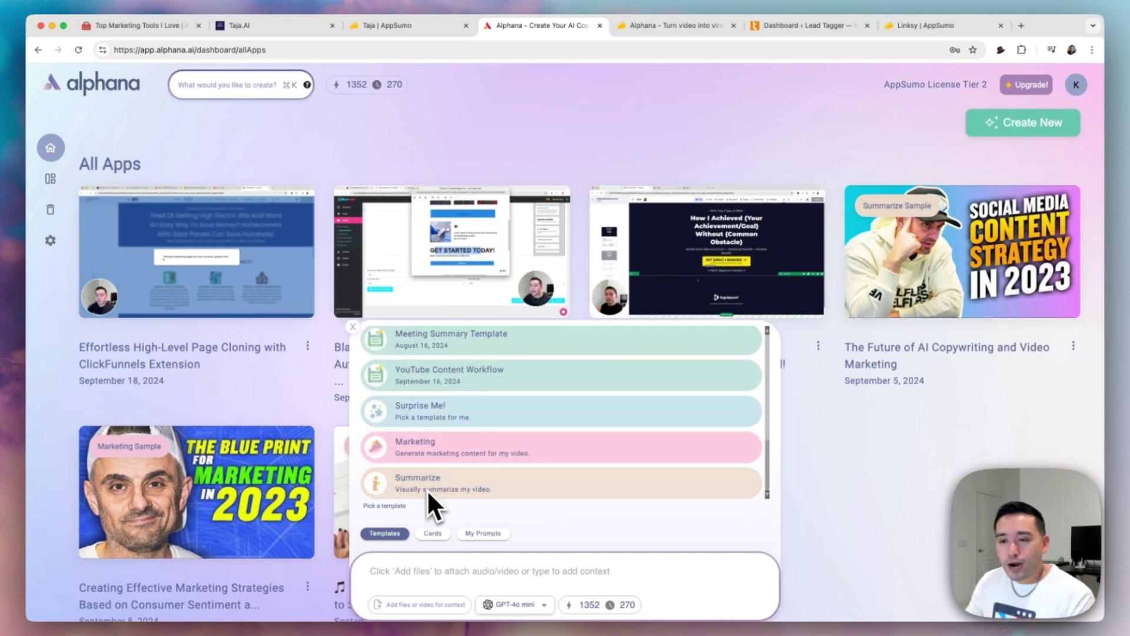
scroll(426, 486, up, 8)
scroll(427, 465, down, 3)
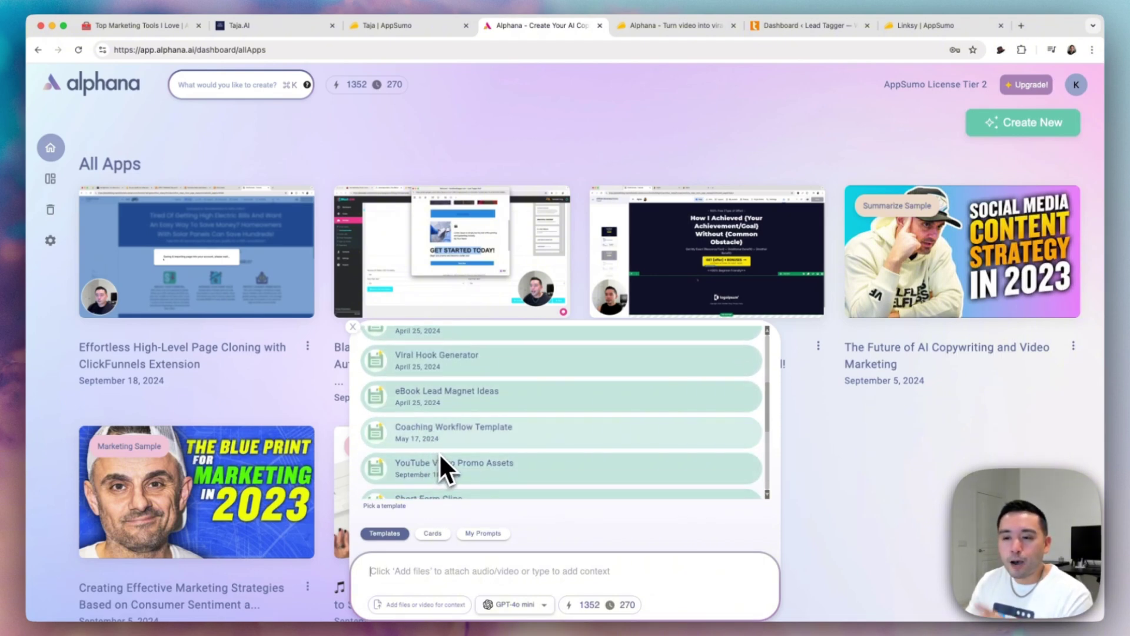
Scroll through the Cards list, then show My Prompts with Thumbnails Options and three Newsletter prompts.
click(434, 534)
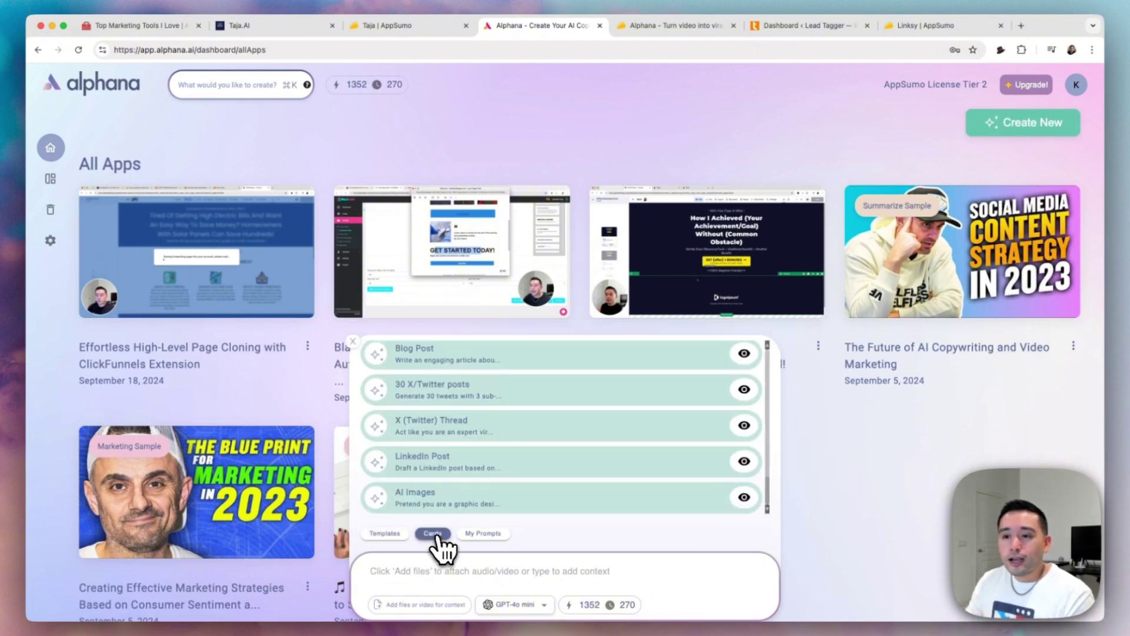
scroll(441, 470, up, 10)
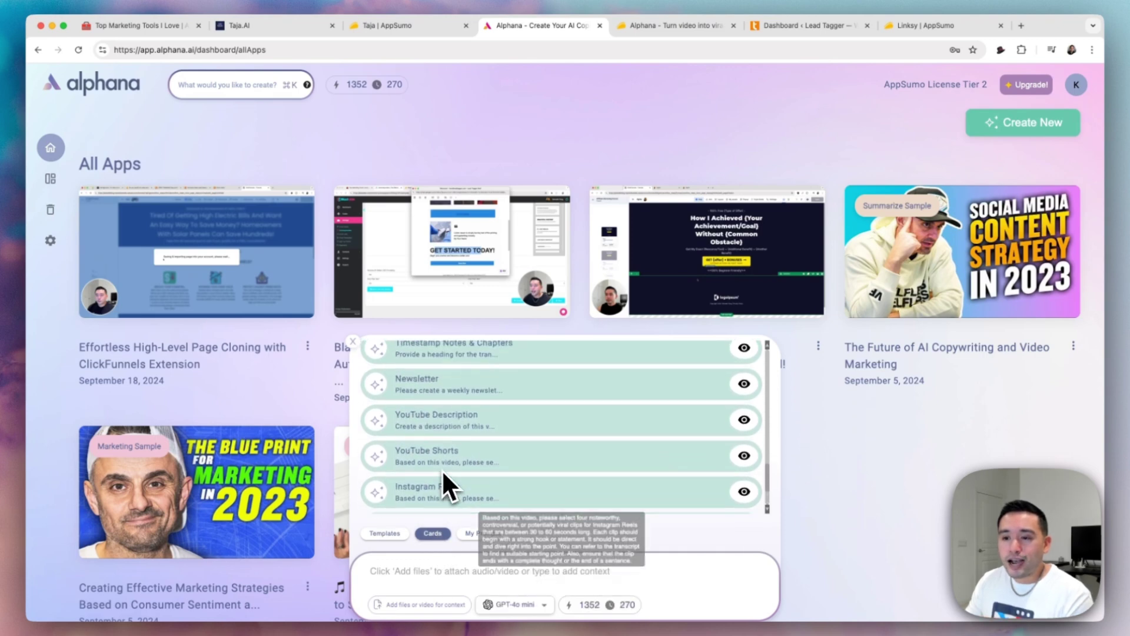
scroll(449, 459, up, 10)
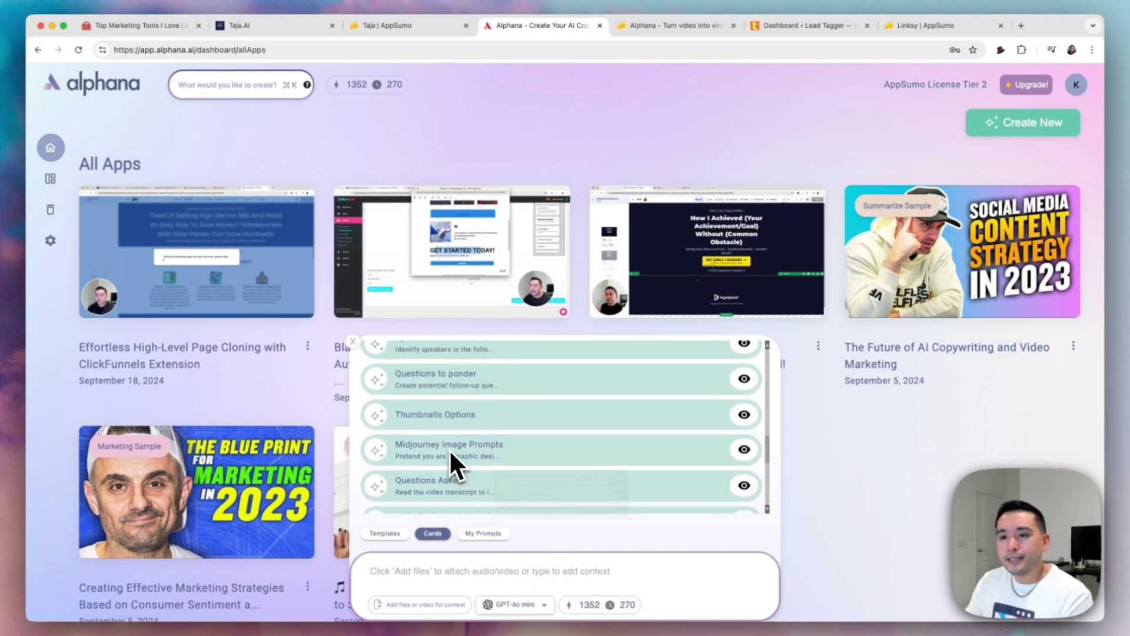
scroll(450, 450, up, 10)
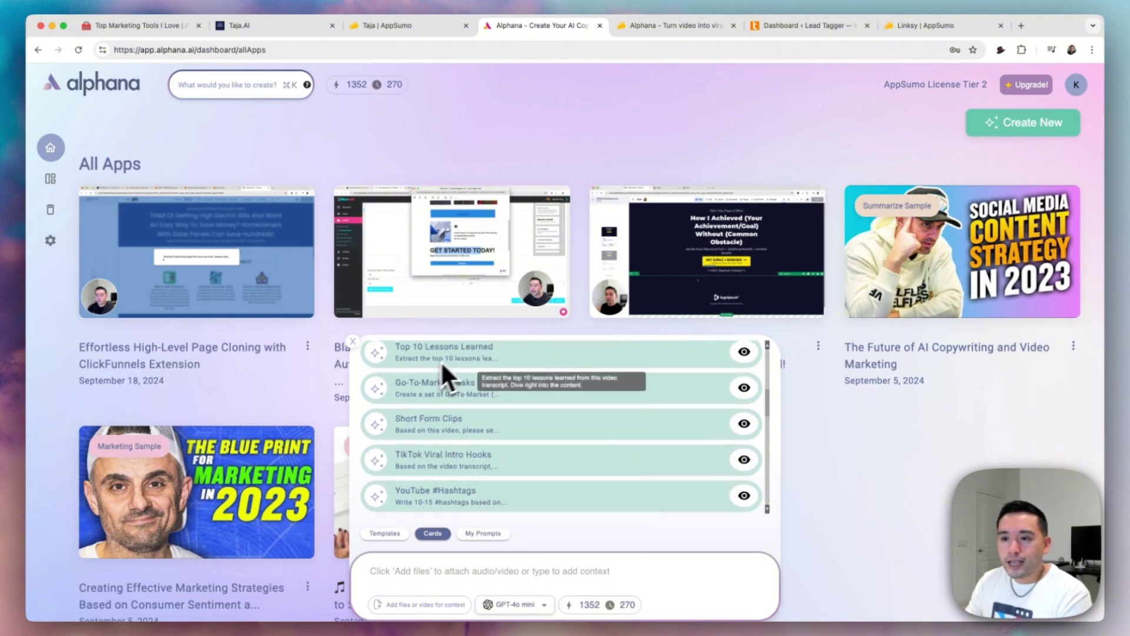
scroll(469, 388, down, 2)
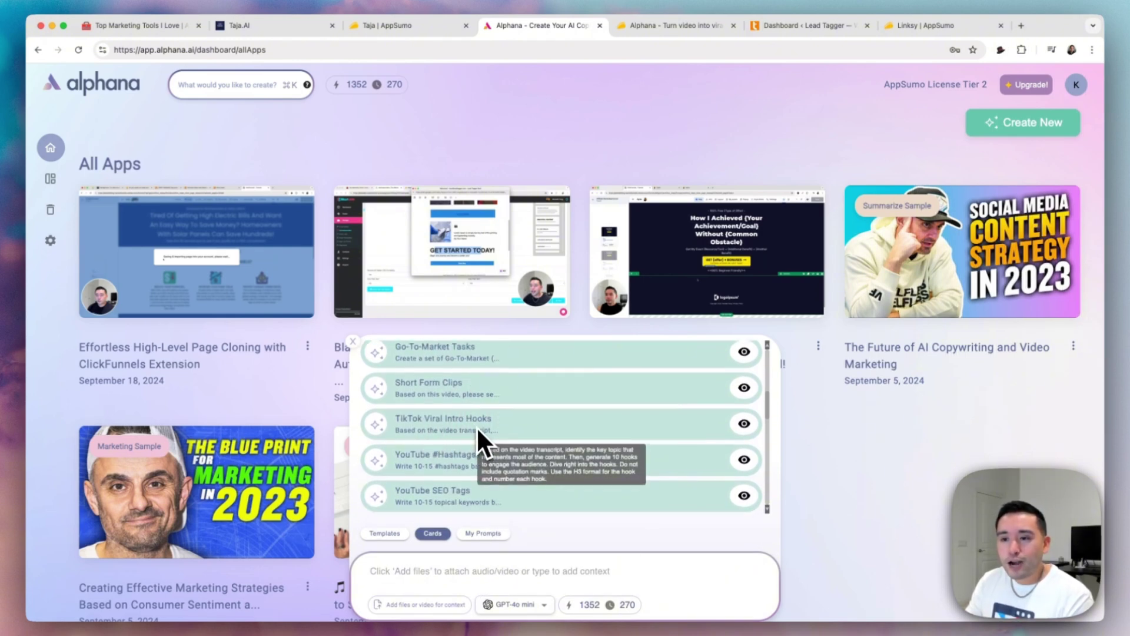
scroll(479, 426, down, 10)
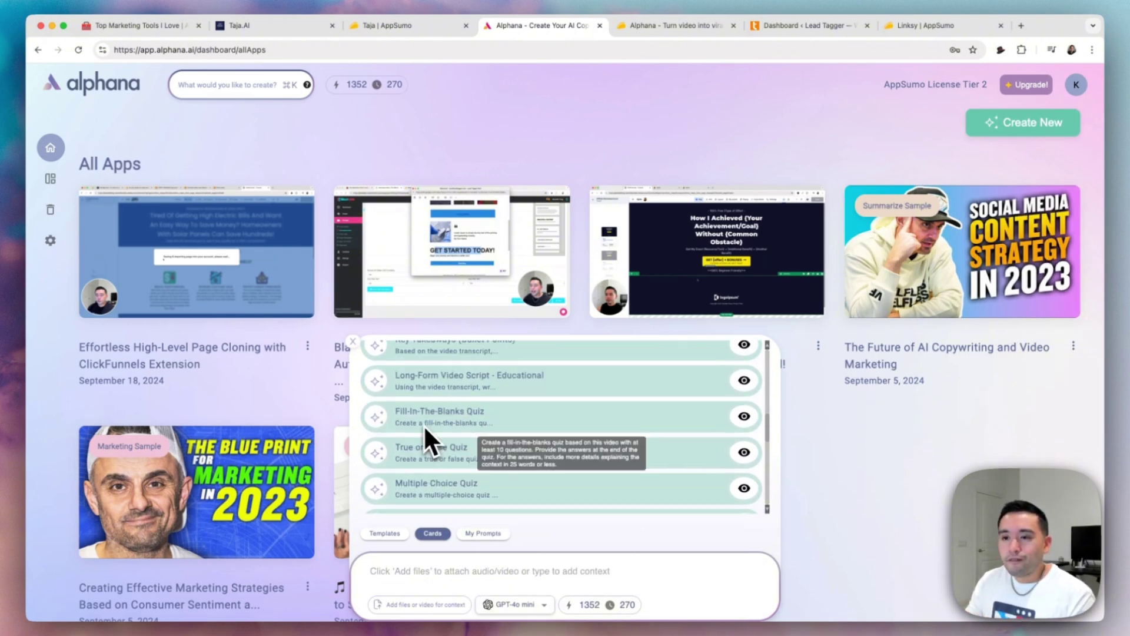
scroll(479, 417, down, 12)
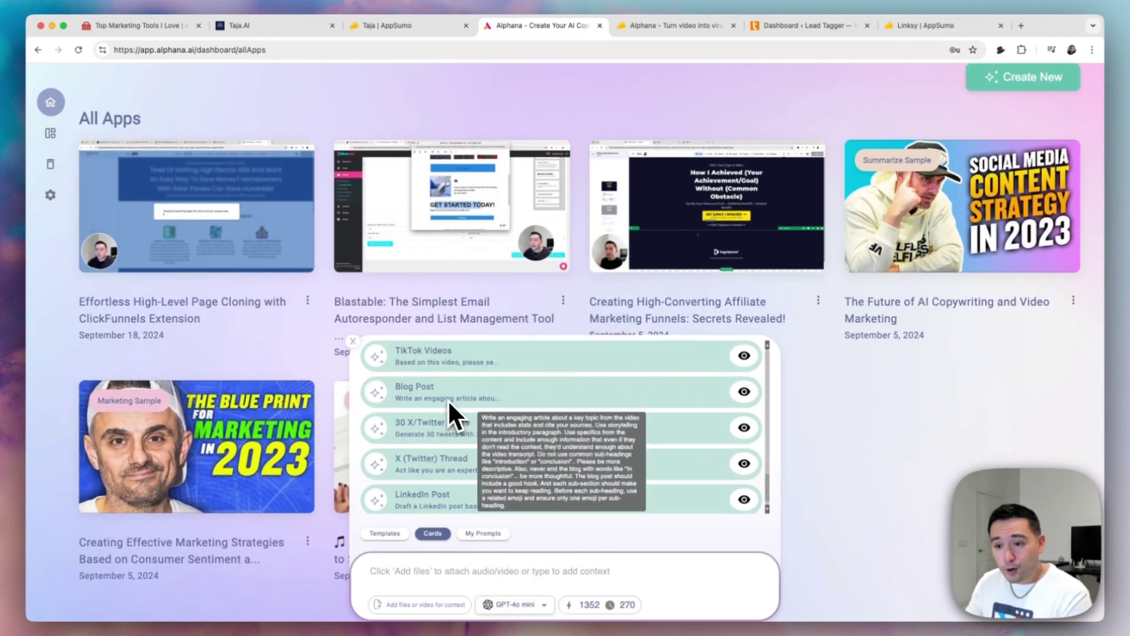
click(480, 533)
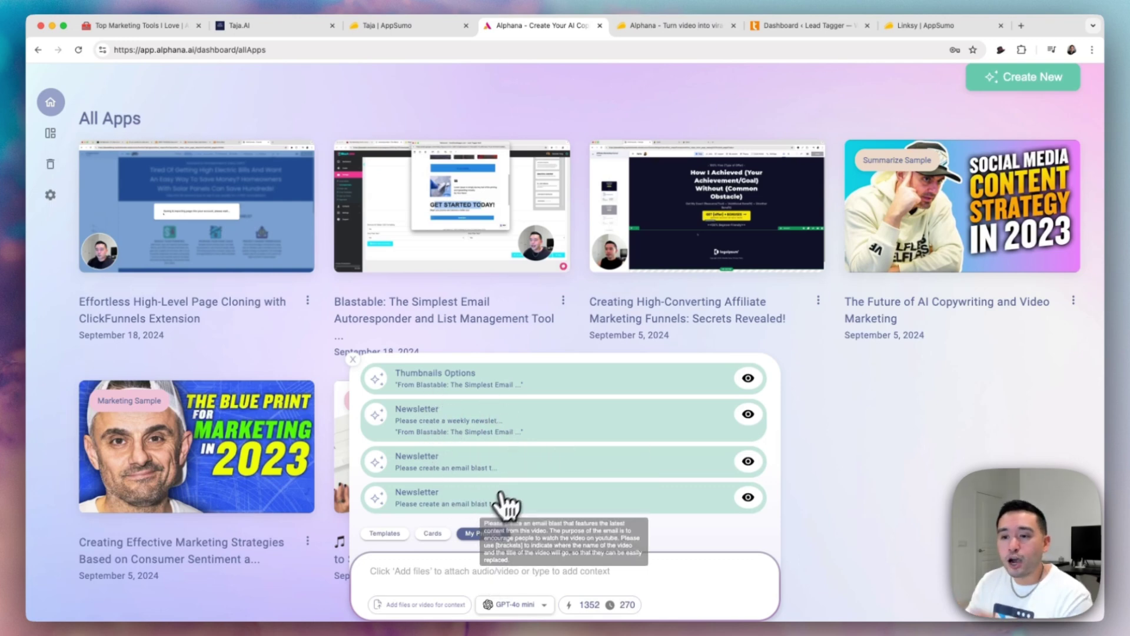
Open the Blastable review project and jump between its TikTok Videos and Thumbnails Options sections.
click(353, 359)
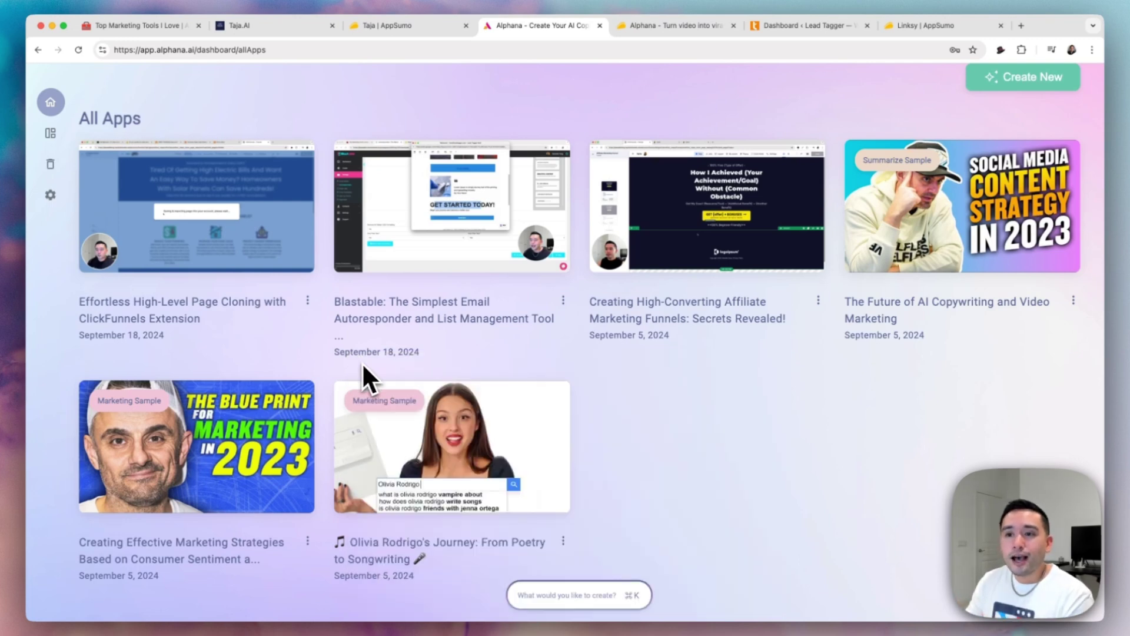
click(399, 240)
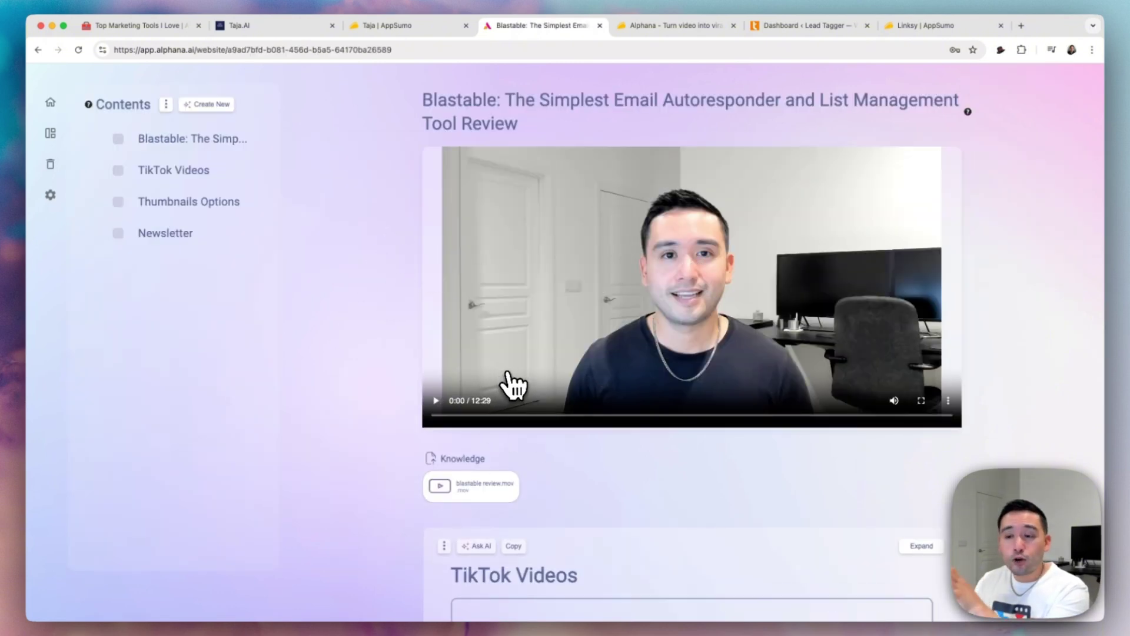
scroll(501, 392, down, 3)
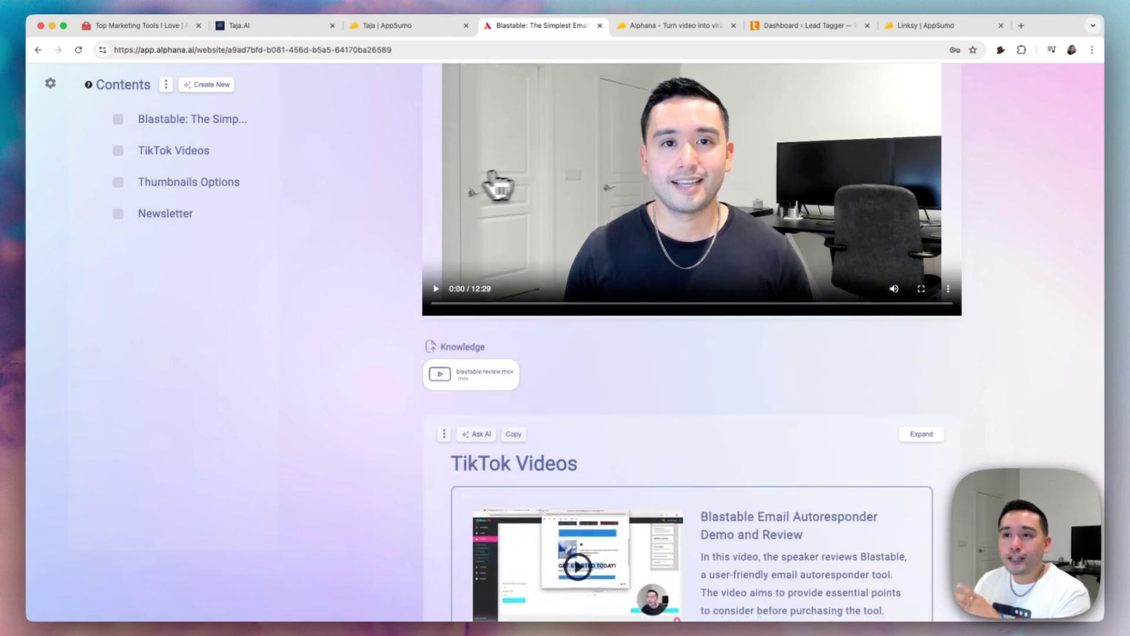
scroll(577, 174, up, 2)
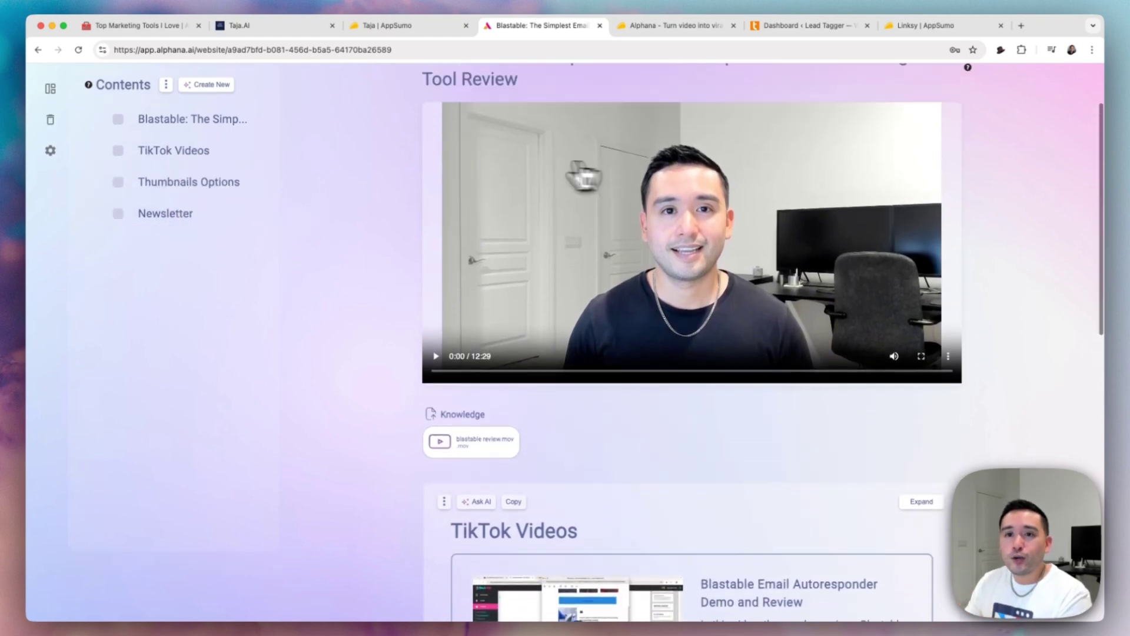
click(147, 156)
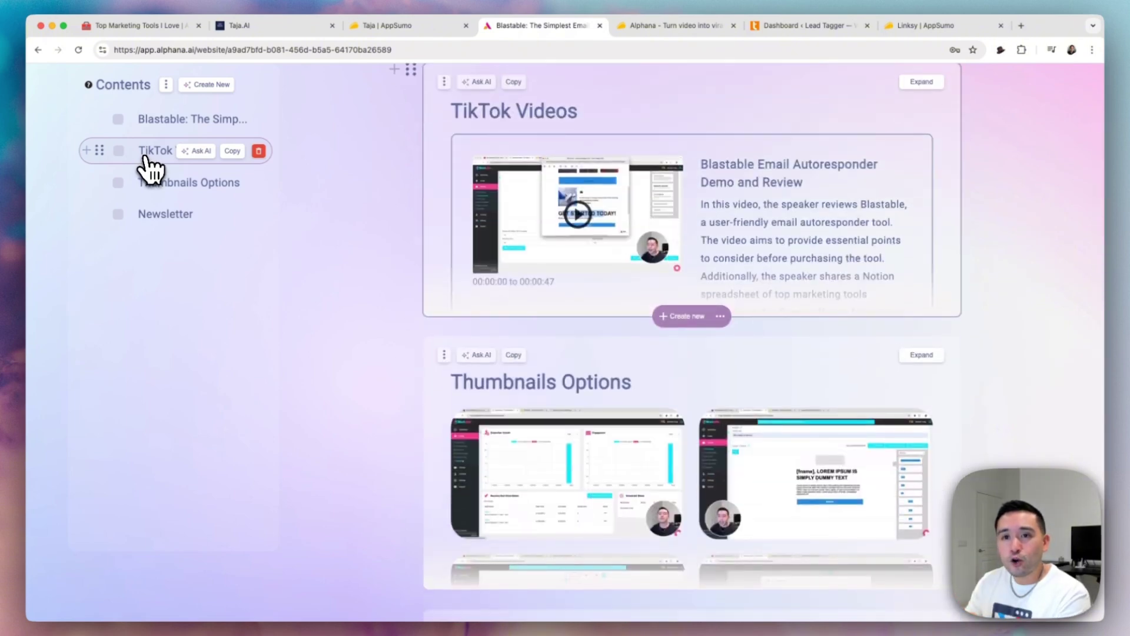
click(154, 183)
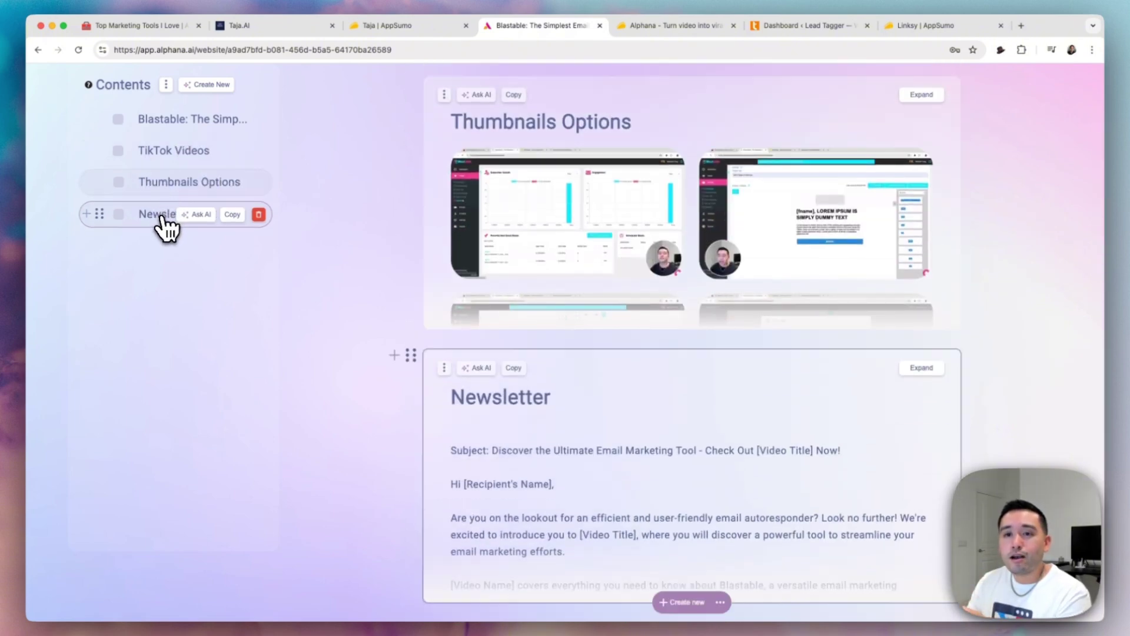
click(170, 152)
scroll(708, 277, up, 3)
Expand TikTok Videos to list every clip and enable captions on the first clip.
click(922, 140)
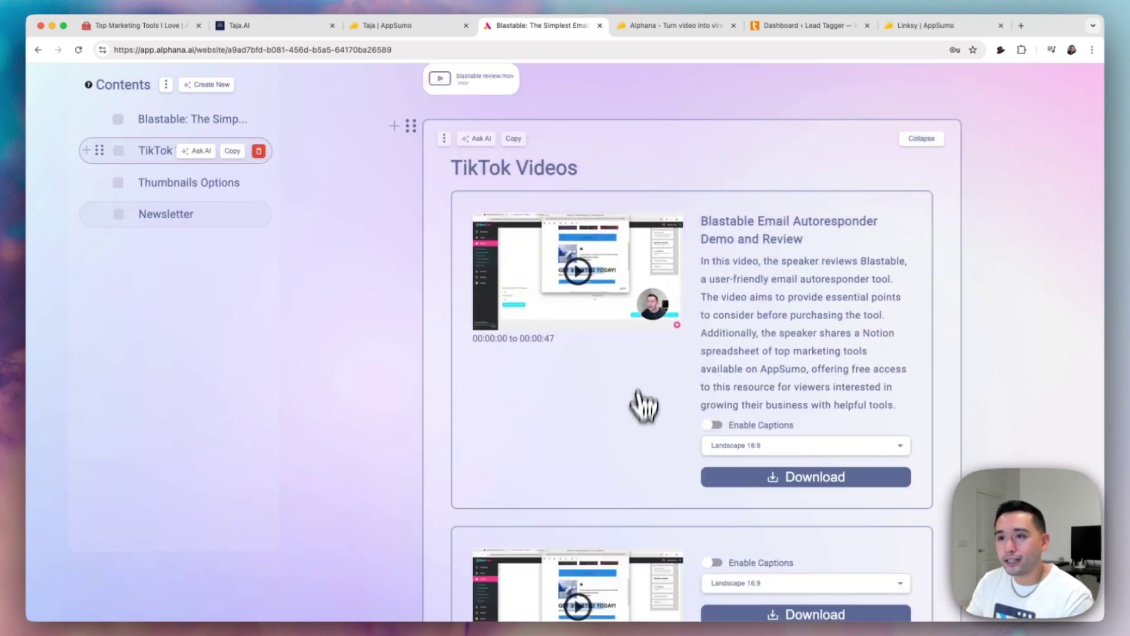
scroll(642, 430, down, 1)
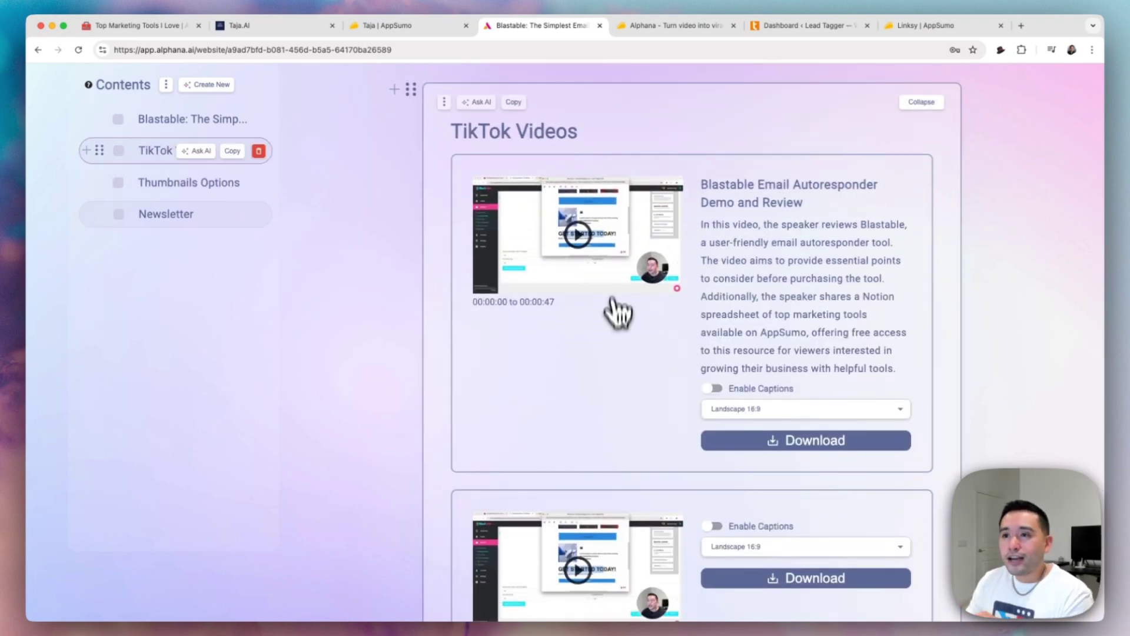
scroll(606, 282, down, 11)
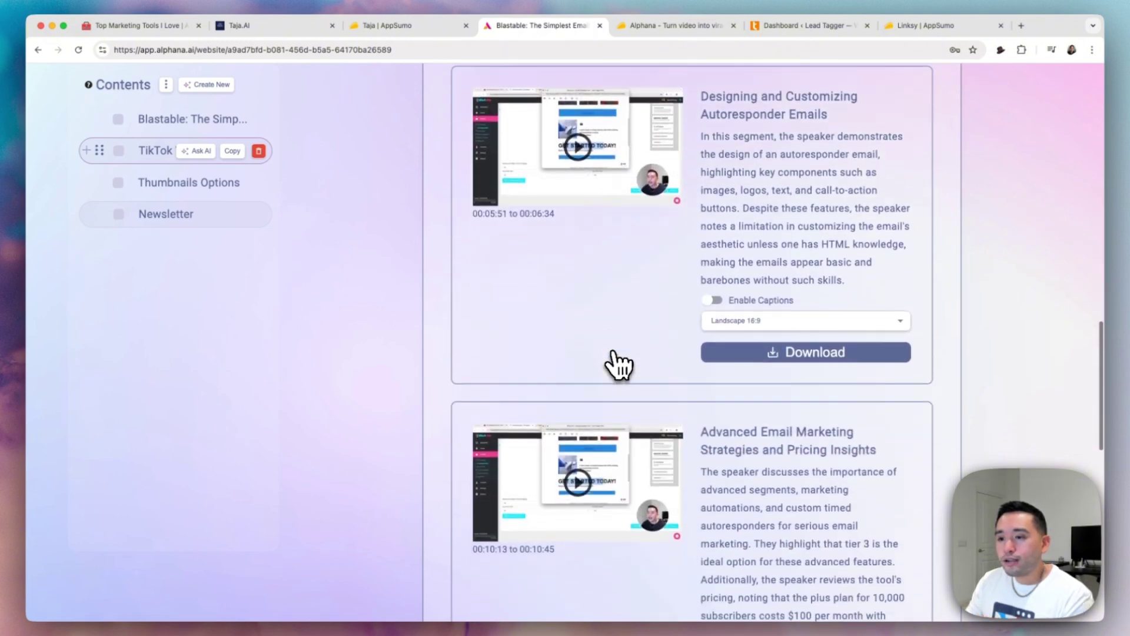
scroll(615, 366, down, 1)
scroll(618, 366, up, 5)
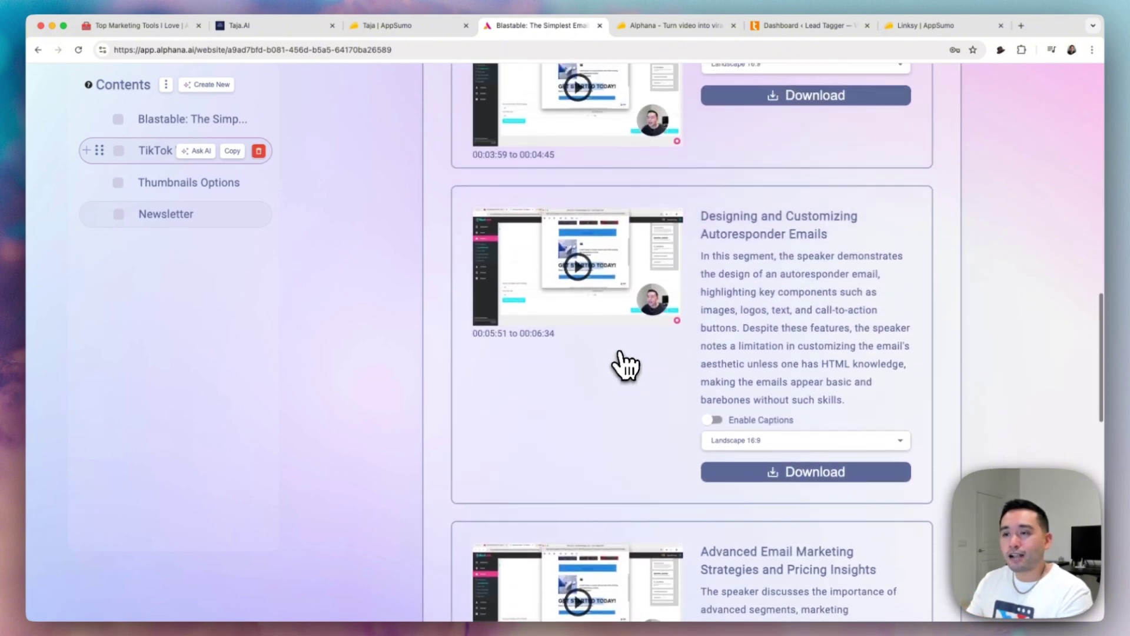
scroll(625, 365, up, 10)
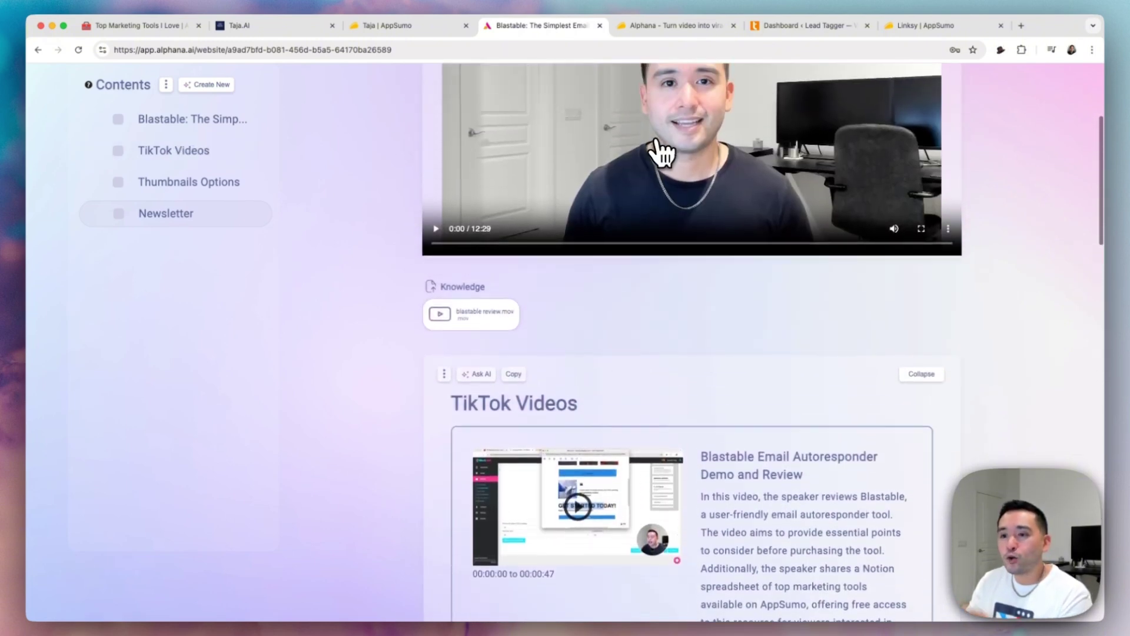
scroll(504, 365, down, 8)
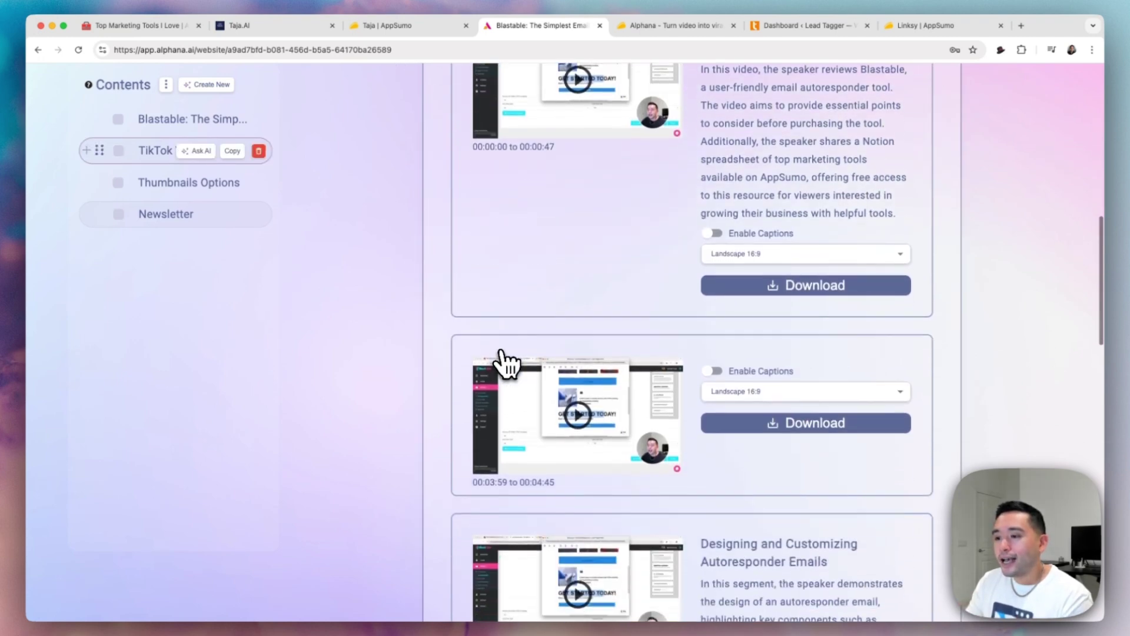
scroll(504, 363, down, 3)
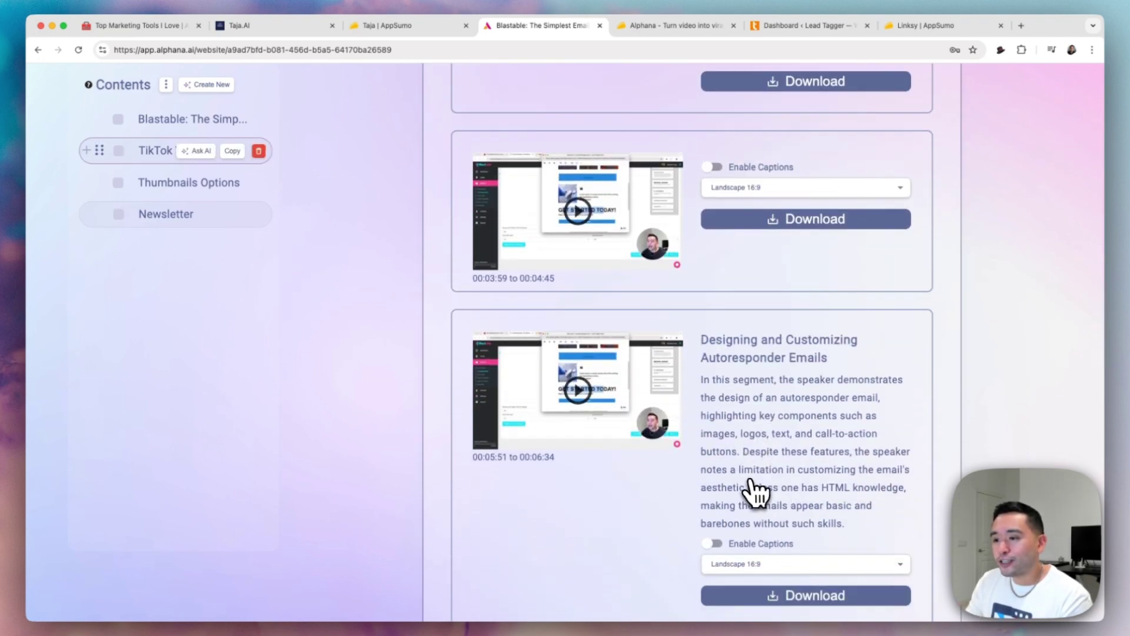
scroll(751, 489, up, 5)
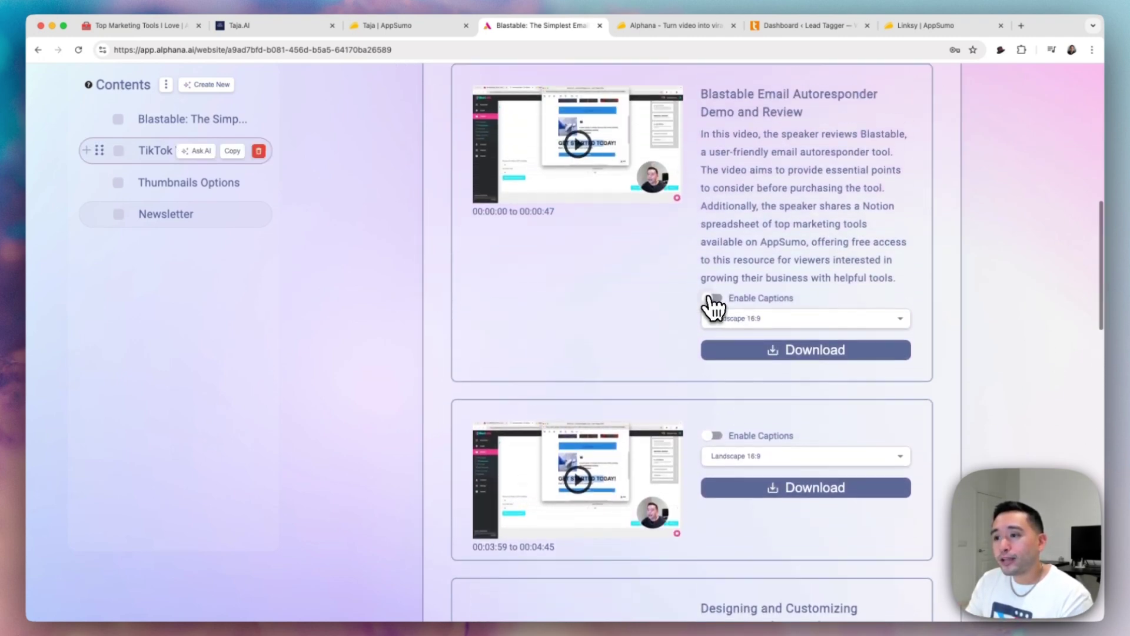
click(714, 296)
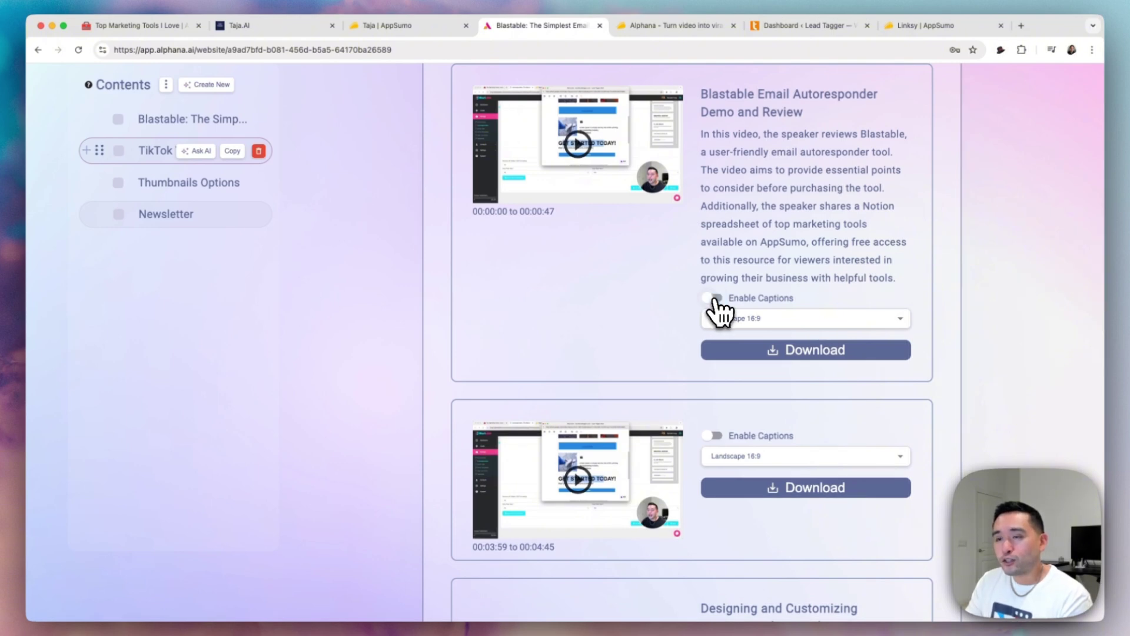
scroll(718, 310, up, 2)
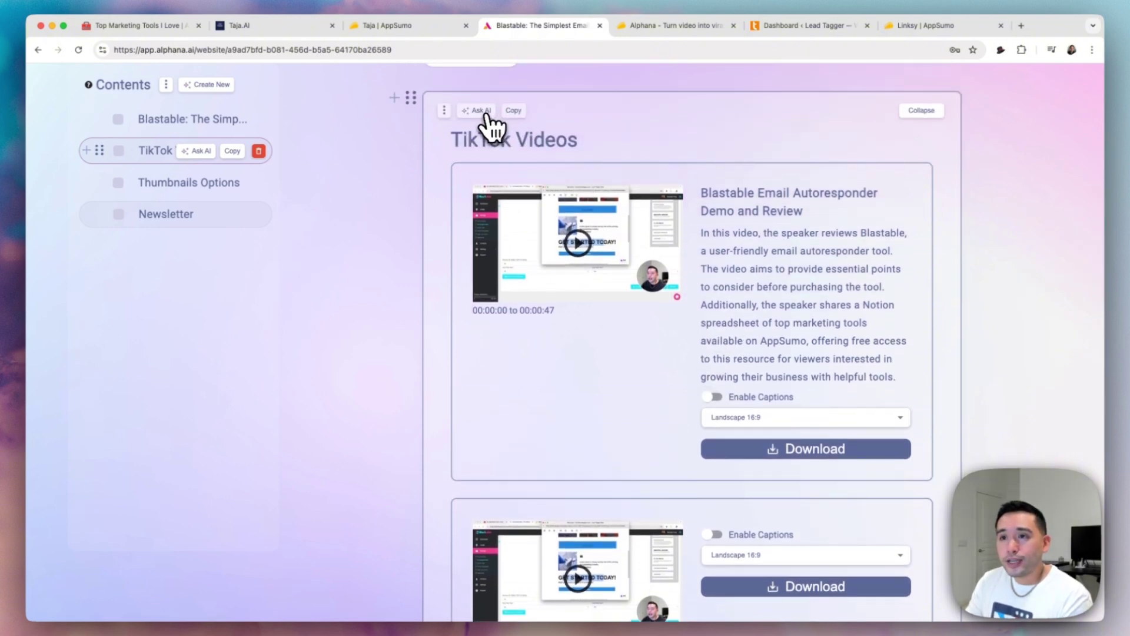
Clear the TikTok Videos card's custom AI instruction text.
click(443, 112)
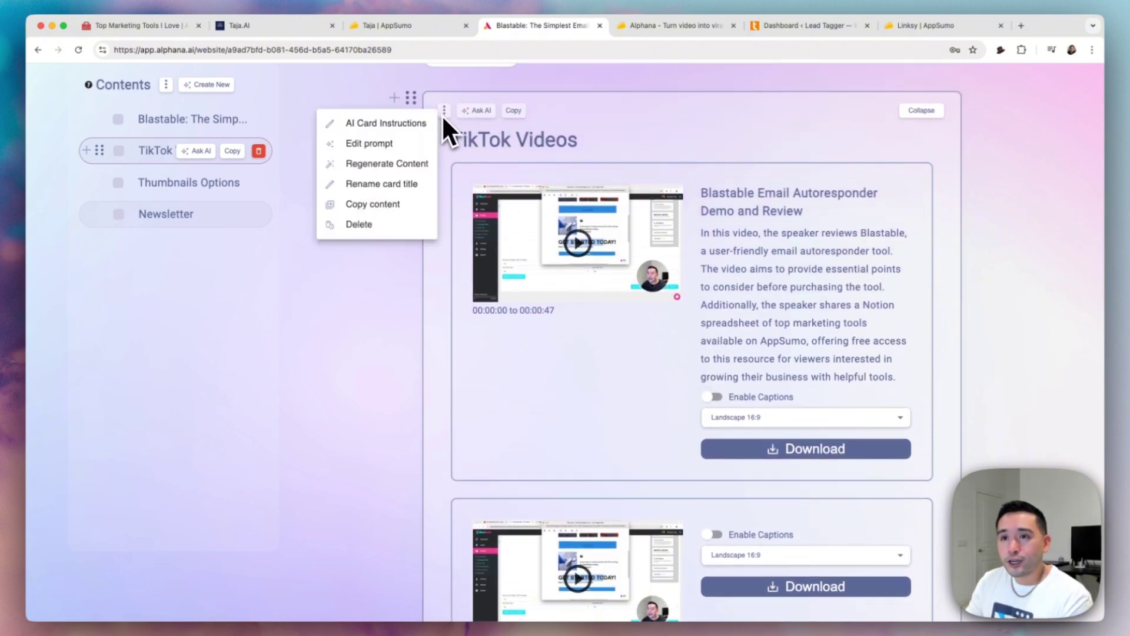
click(412, 140)
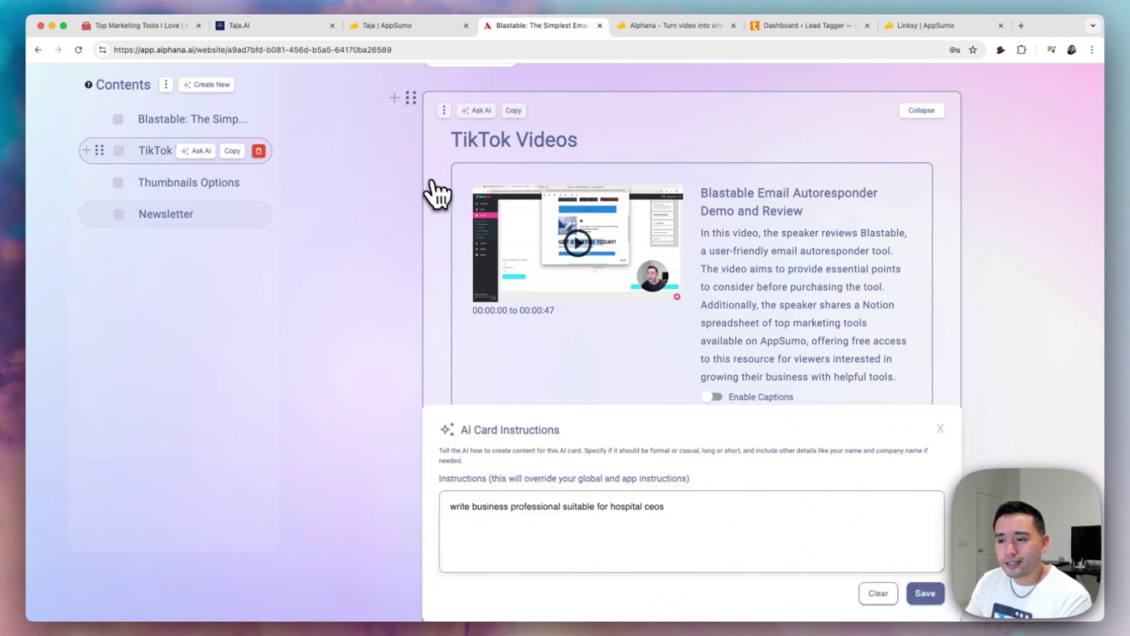
triple_click(547, 506)
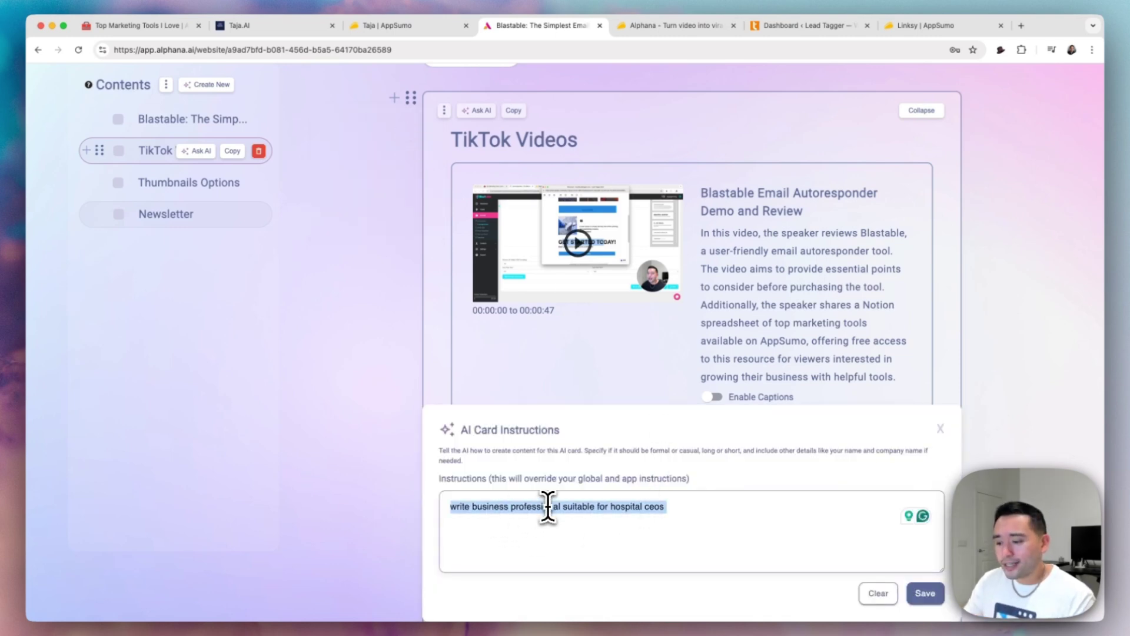
key(BackSpace)
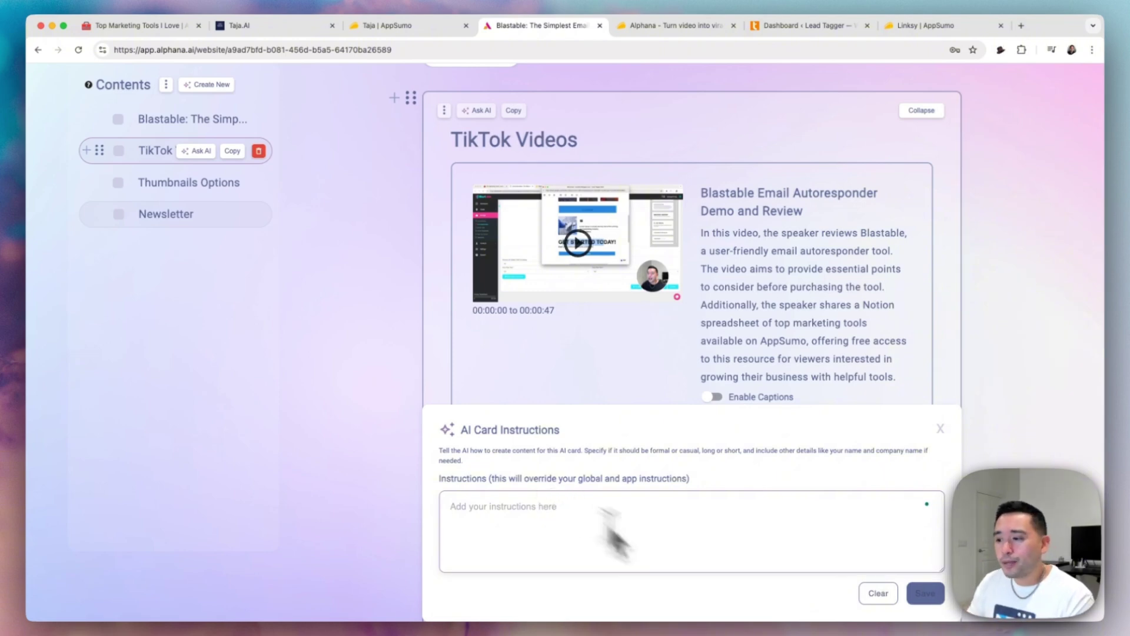
click(940, 427)
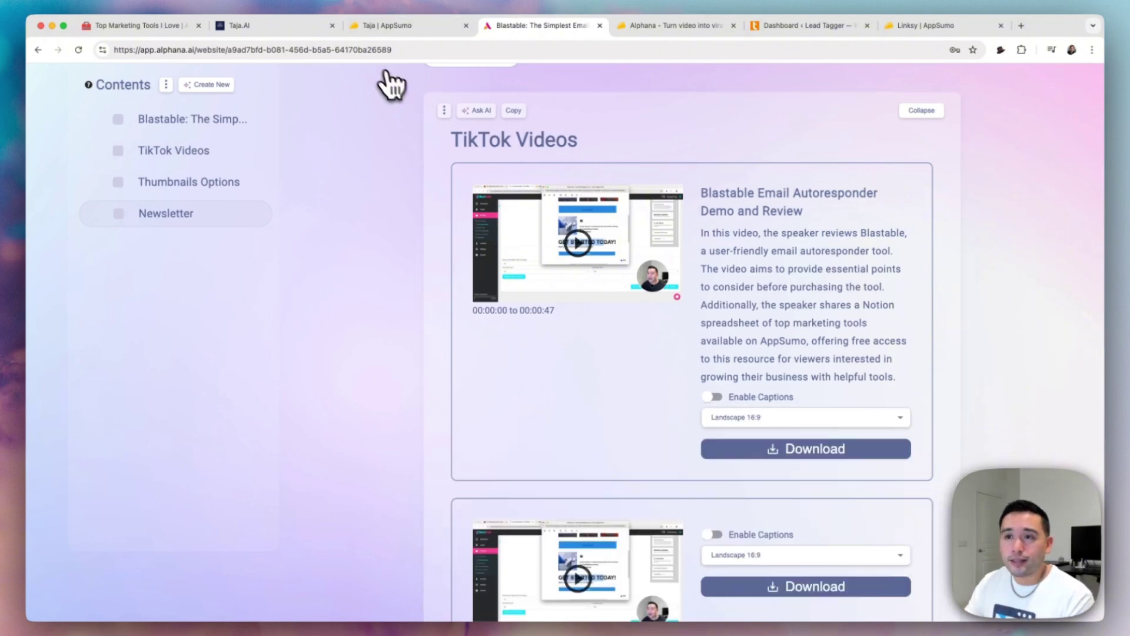
Review the card's clip prompt and aspect ratio choices, keeping Landscape 16:9.
click(444, 110)
click(384, 146)
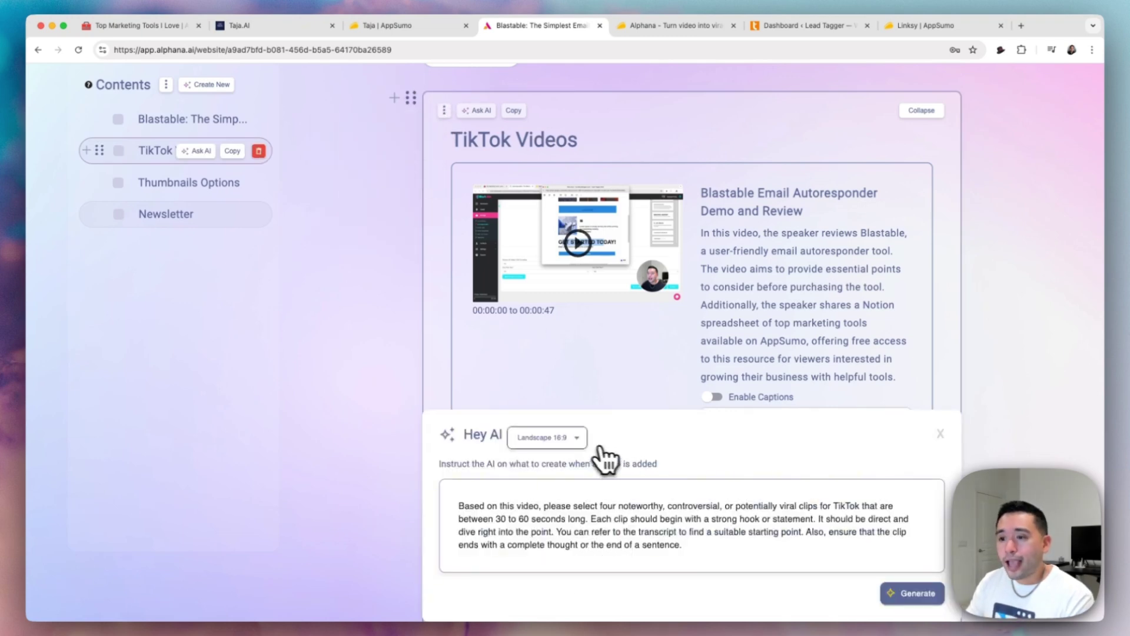
click(533, 439)
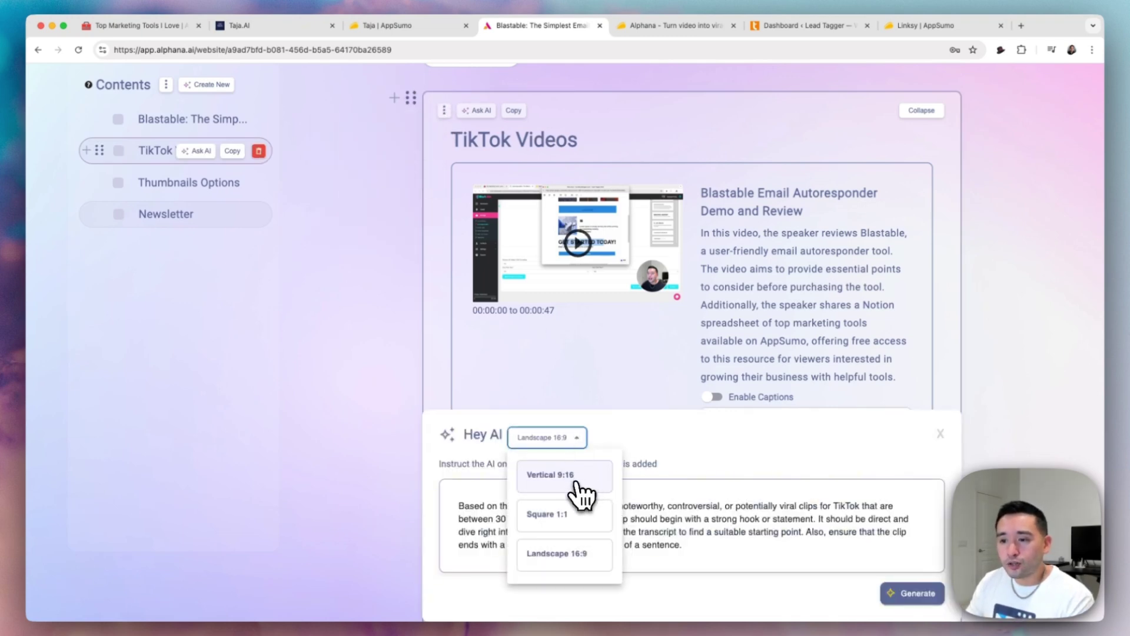
click(932, 452)
click(445, 112)
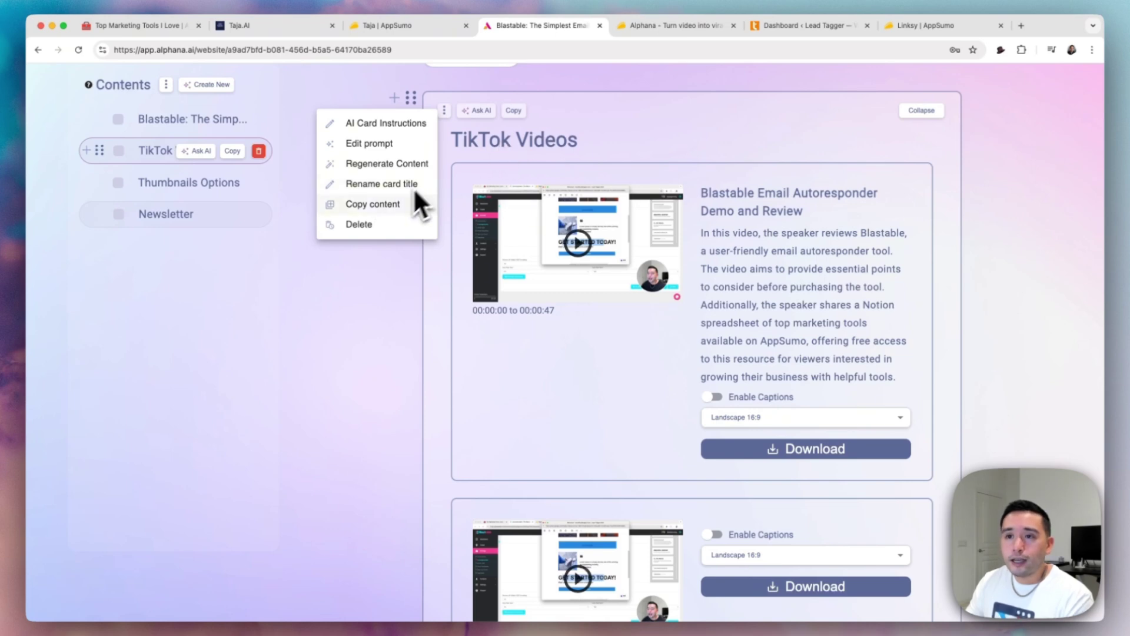
click(392, 283)
click(482, 113)
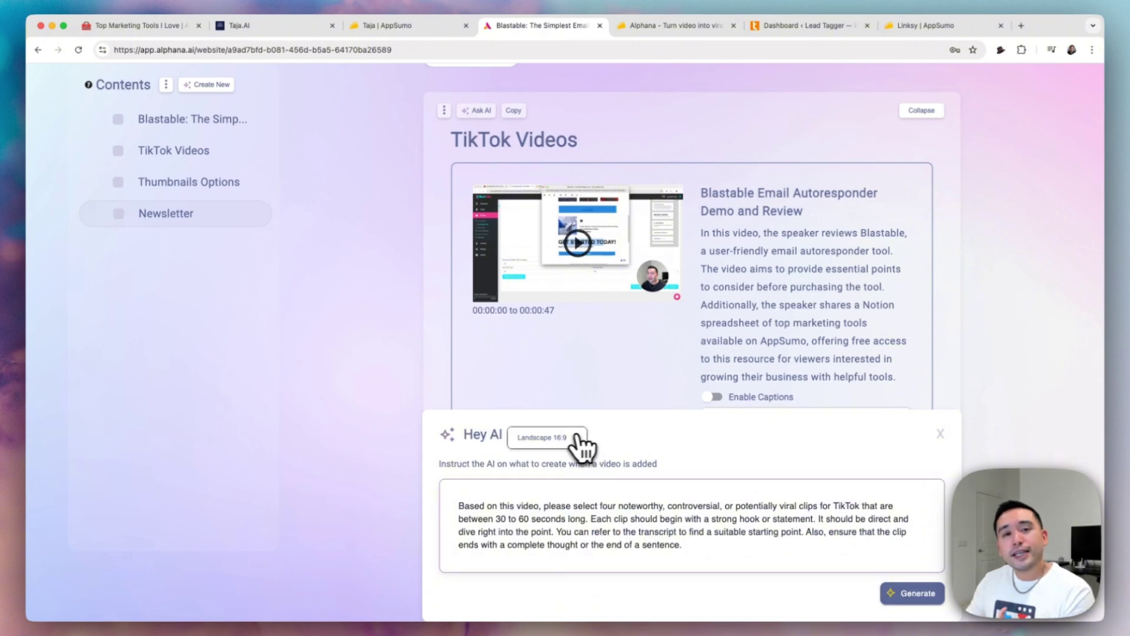
click(942, 435)
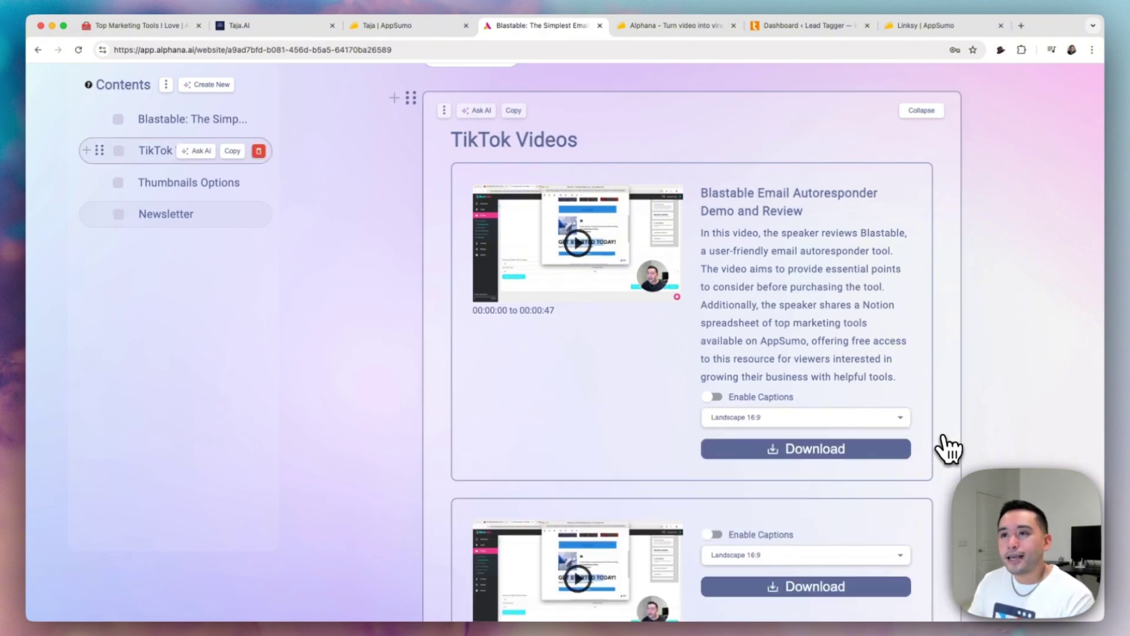
Collapse TikTok Videos and expand Thumbnails Options to browse its full thumbnail grid.
click(922, 111)
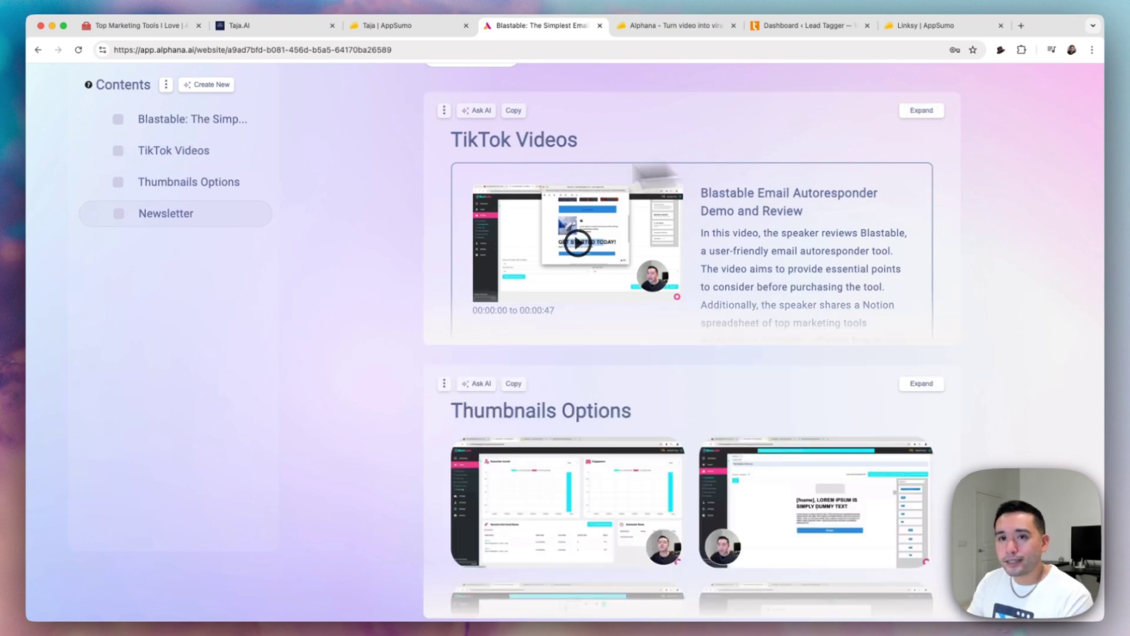
scroll(554, 448, down, 5)
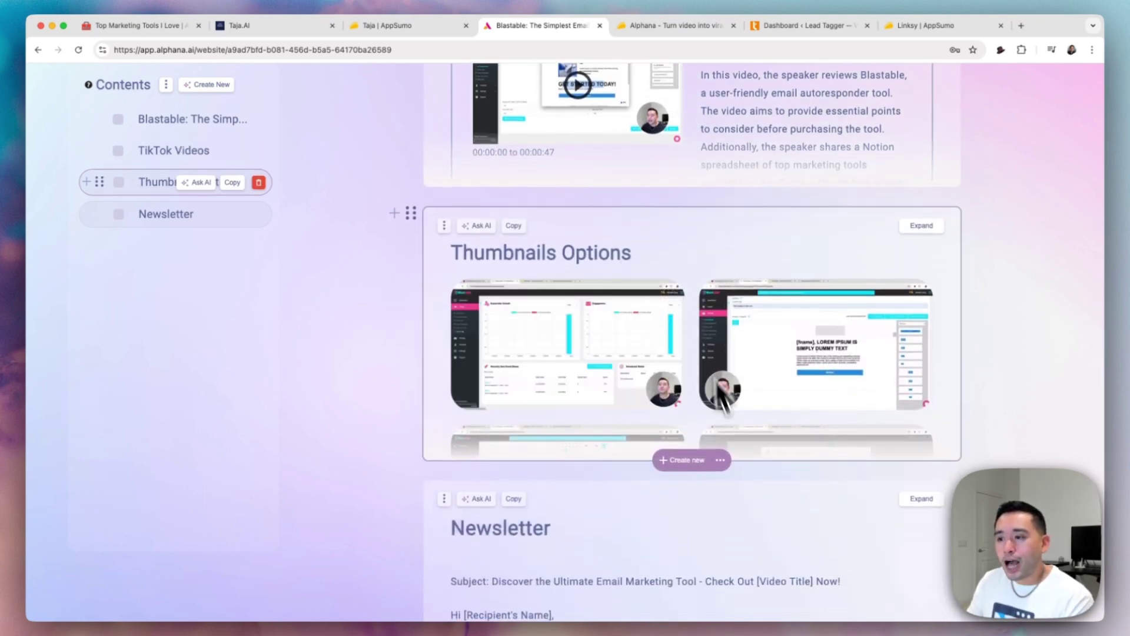
click(924, 230)
scroll(739, 283, down, 5)
scroll(559, 212, up, 1)
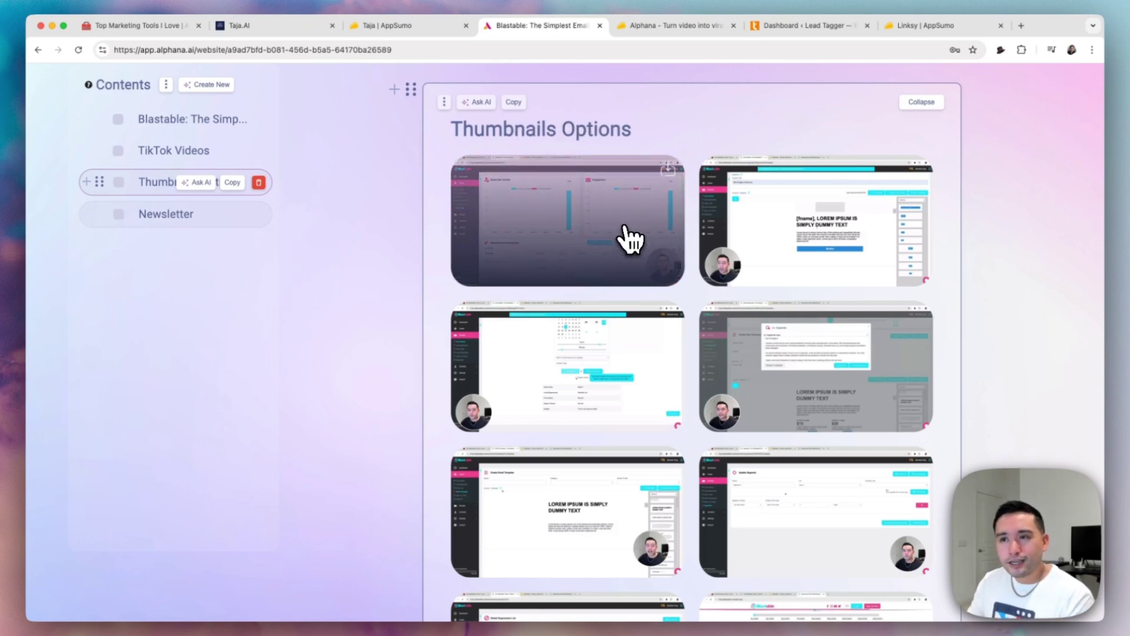
scroll(707, 218, down, 2)
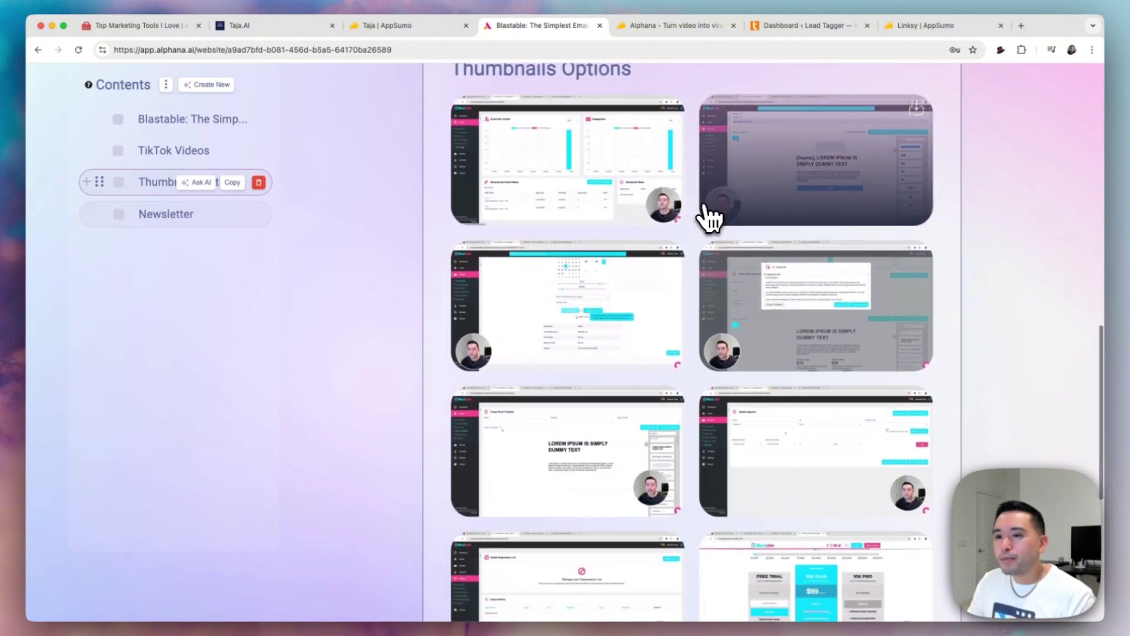
scroll(636, 327, down, 5)
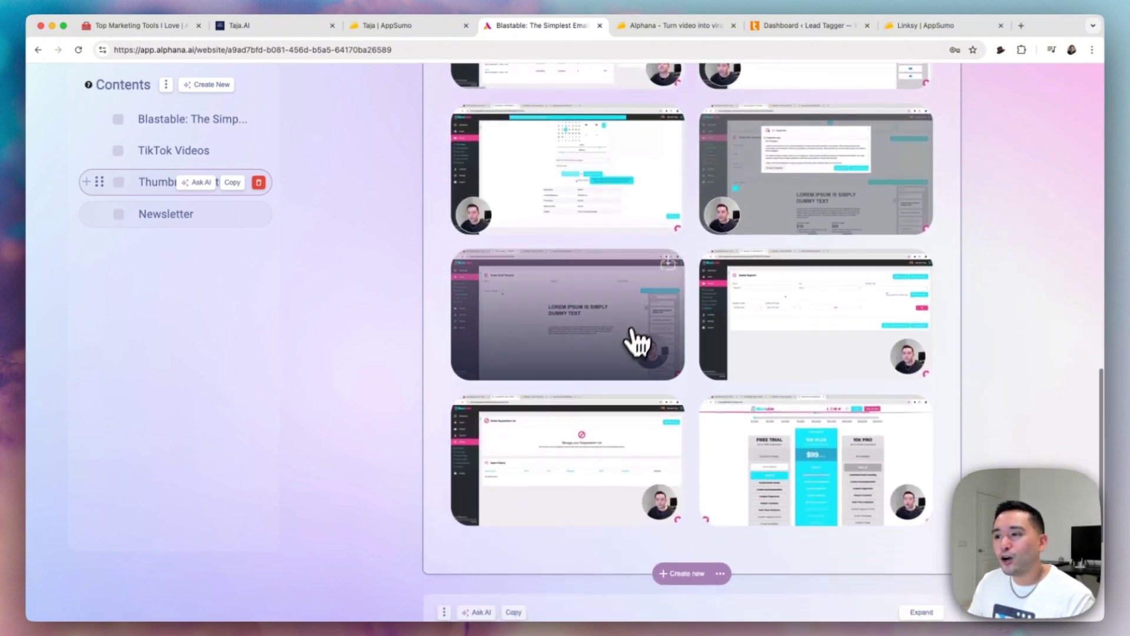
scroll(832, 403, up, 1)
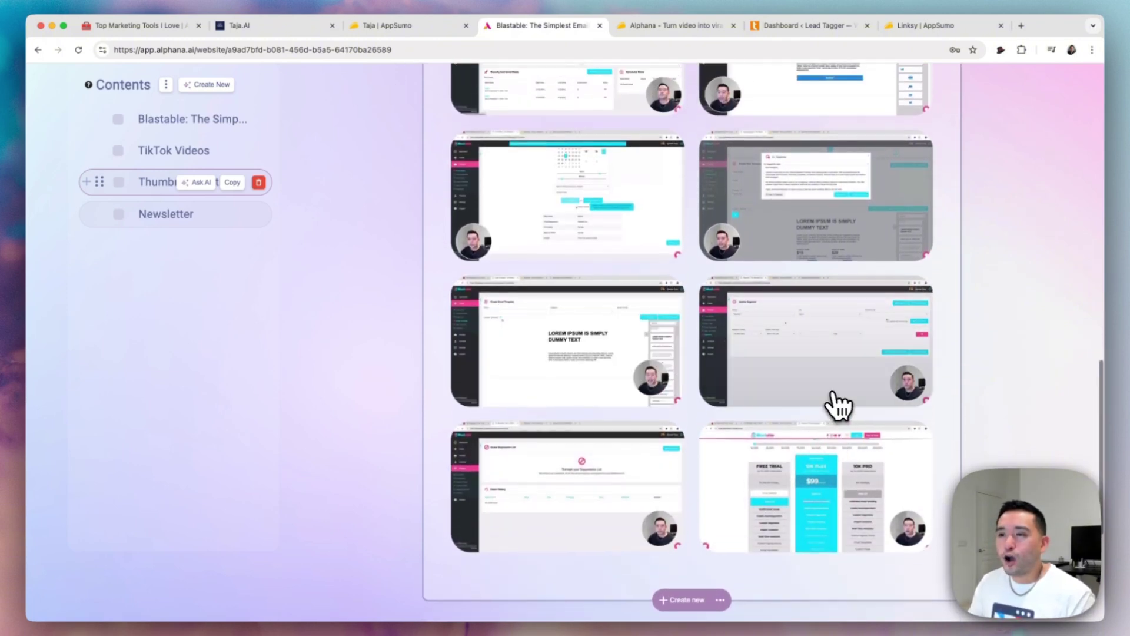
scroll(618, 265, up, 6)
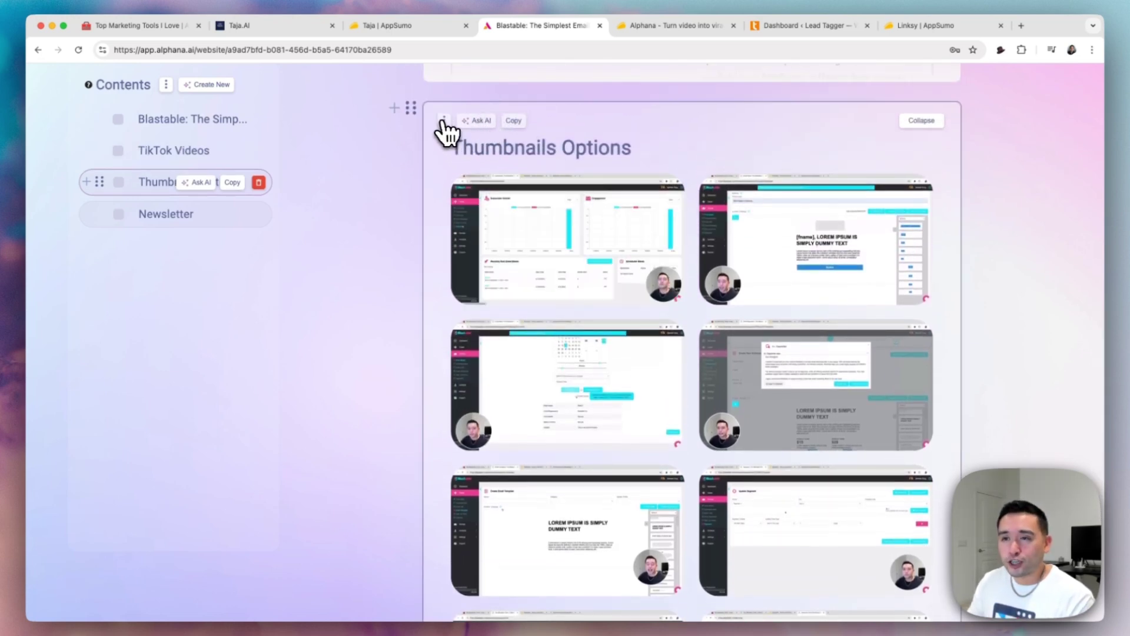
scroll(494, 214, down, 10)
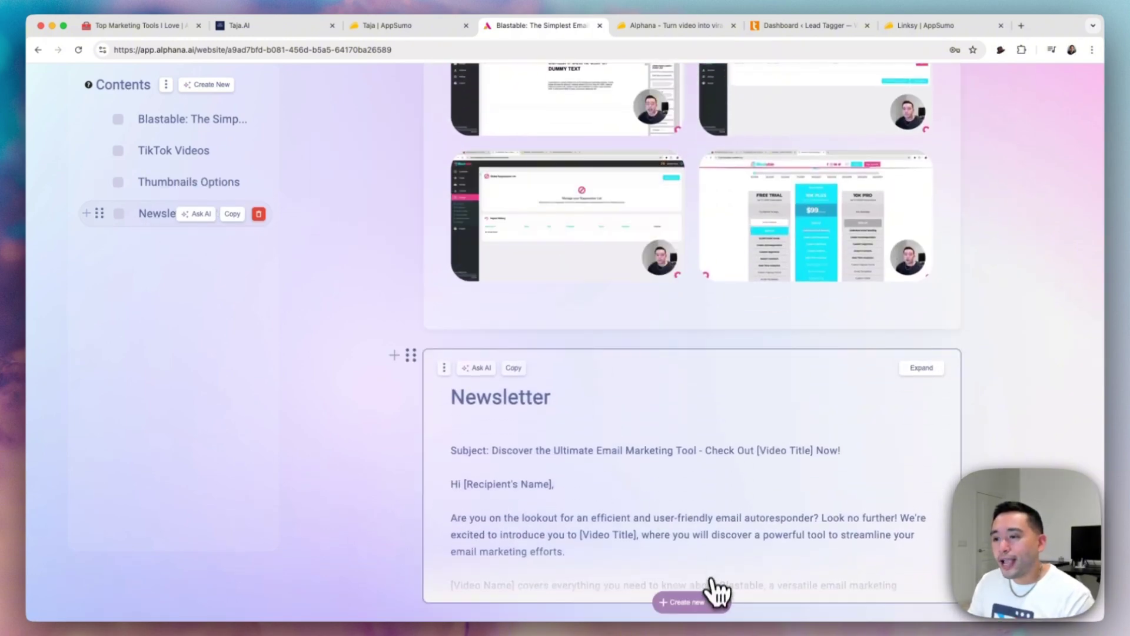
Expand the Newsletter and regenerate it as 'Check Out Our Latest Review: [Title of Video]'.
click(719, 583)
scroll(820, 447, down, 3)
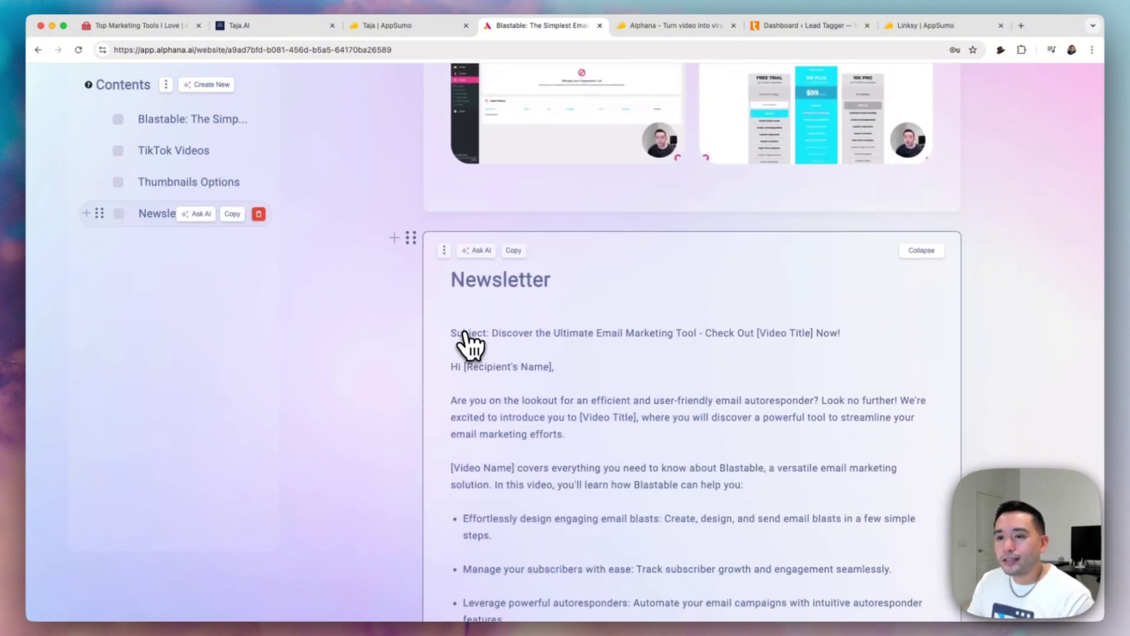
scroll(748, 344, down, 3)
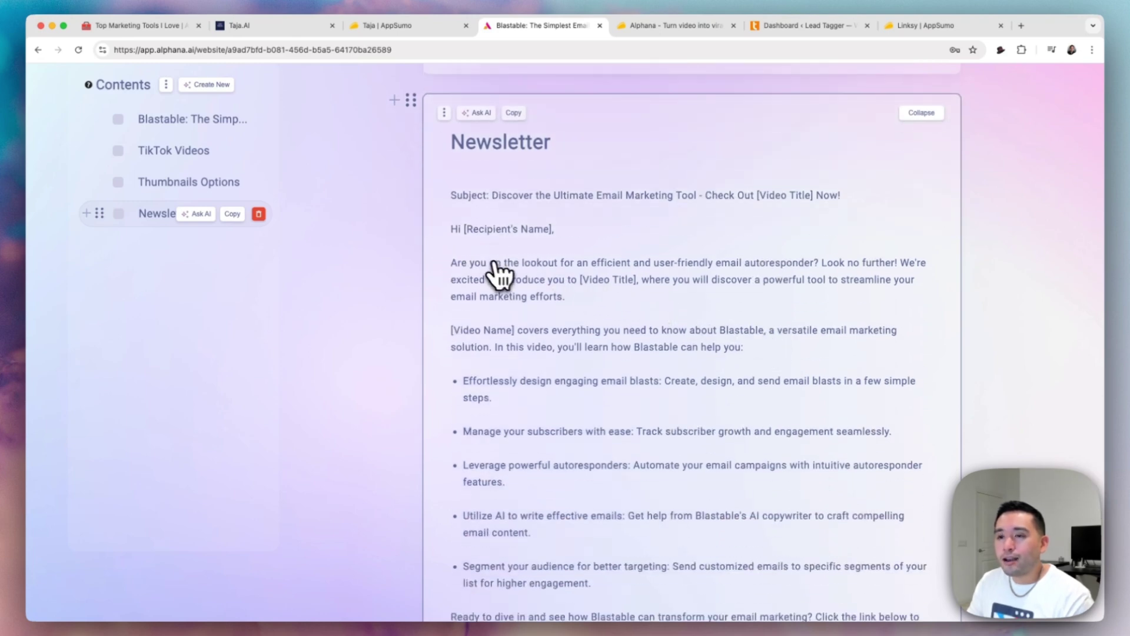
scroll(582, 379, down, 1)
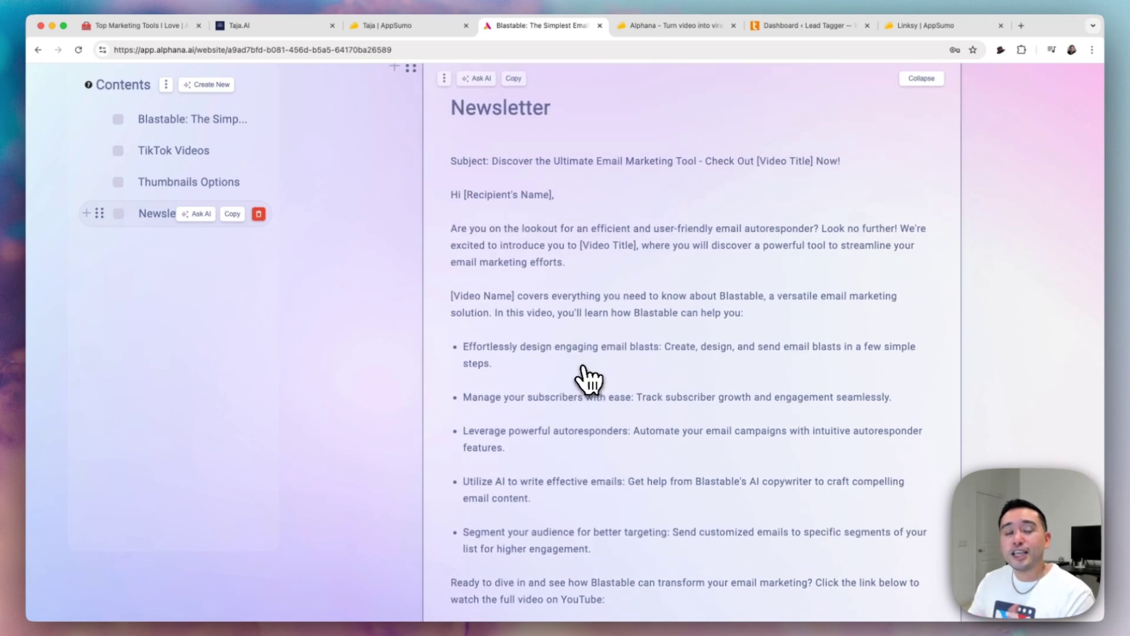
scroll(588, 380, up, 1)
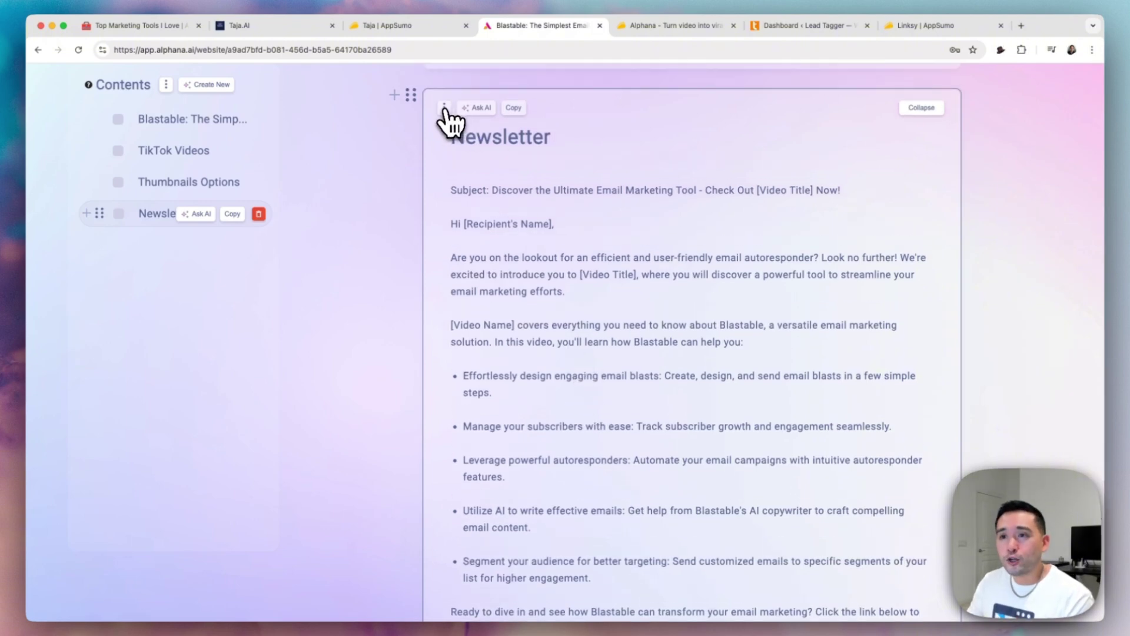
click(481, 109)
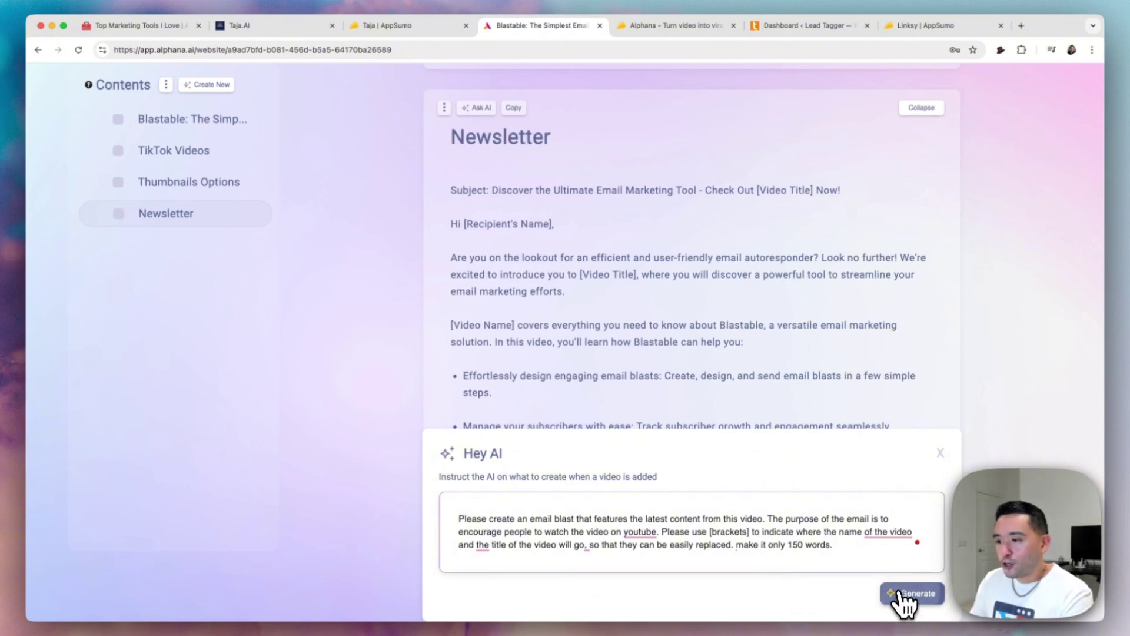
click(846, 586)
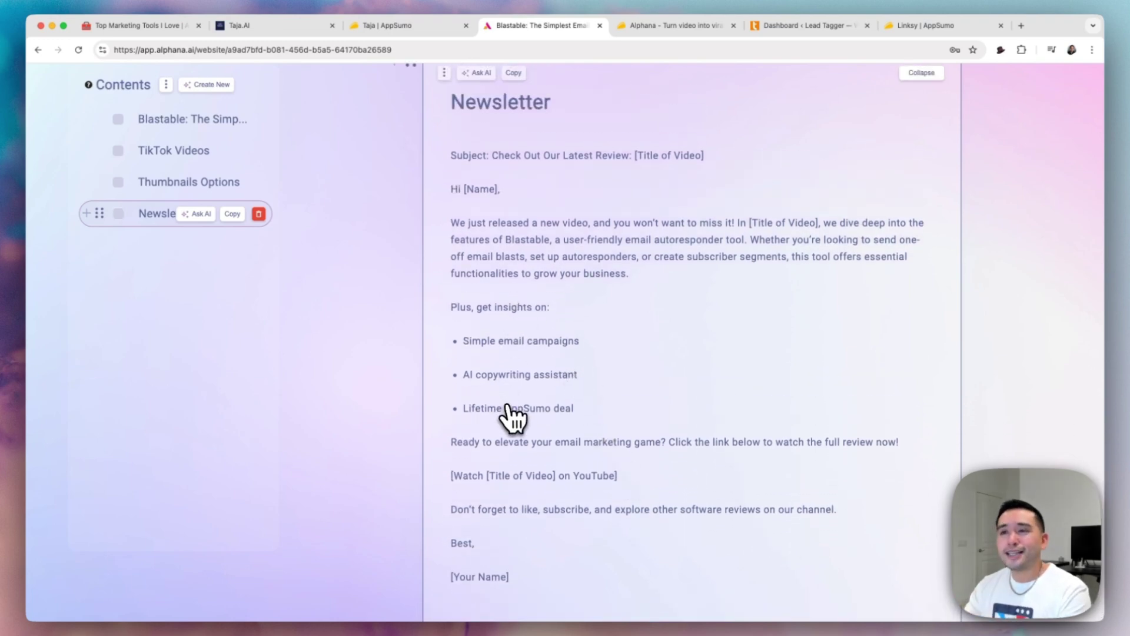
scroll(521, 422, up, 15)
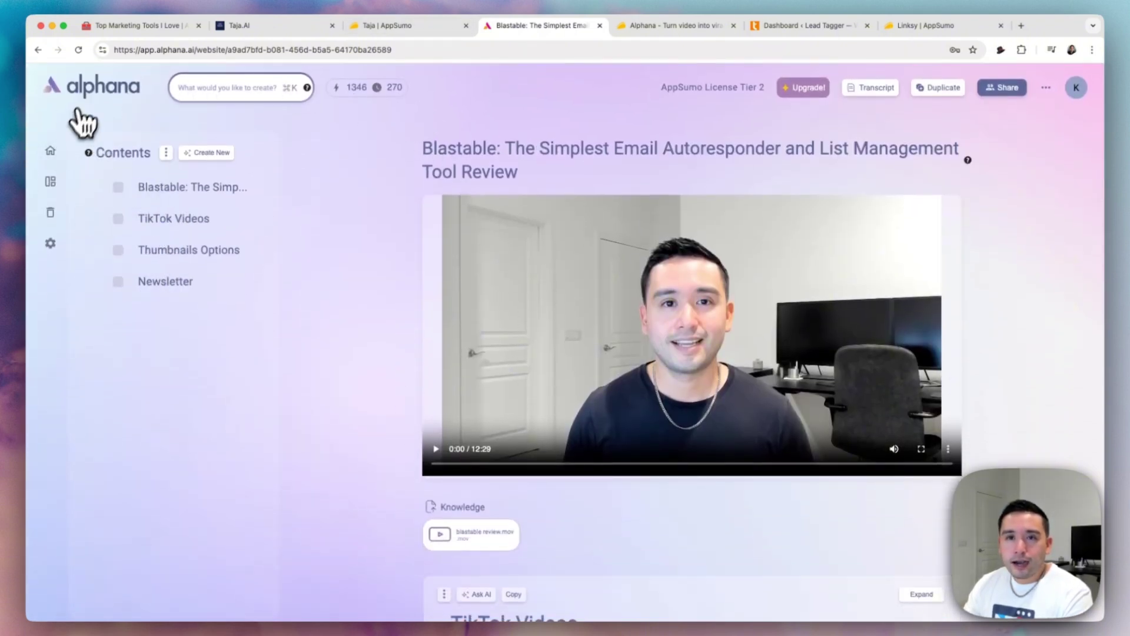
Return to All Apps and open the Effortless High-Level Page Cloning with ClickFunnels Extension project.
click(87, 93)
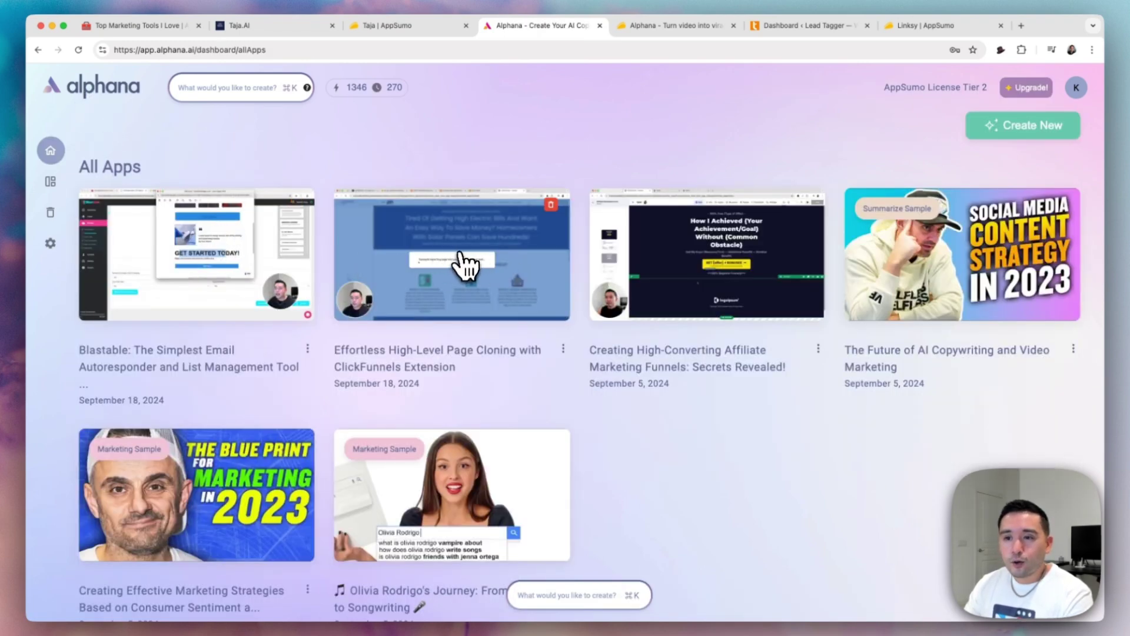
click(465, 264)
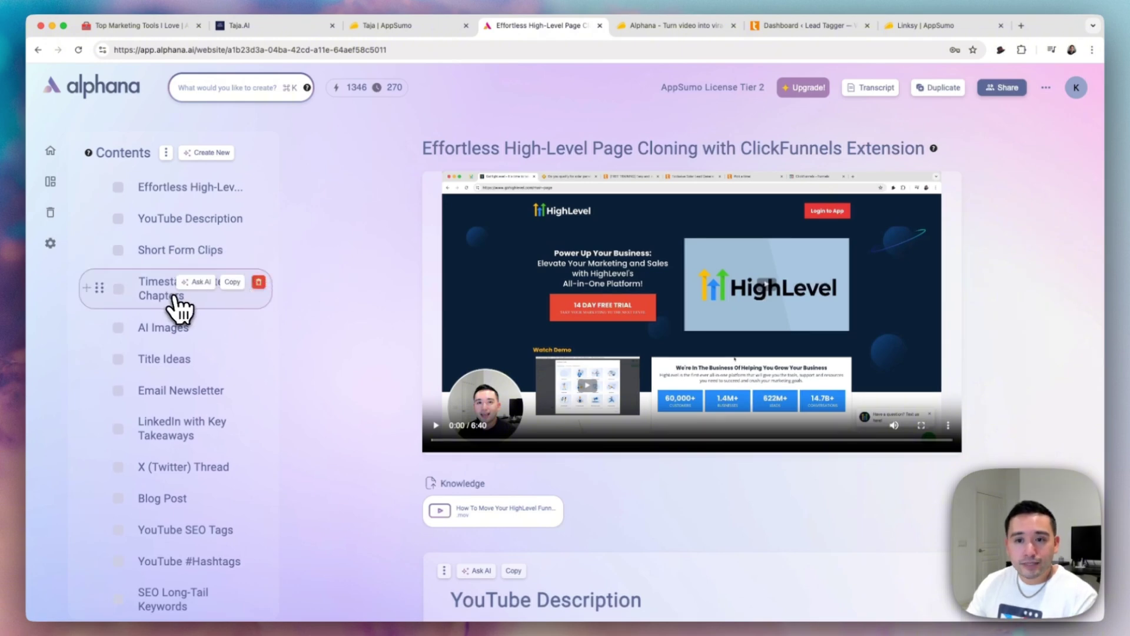
Scroll through the YouTube Description, highlighting its paragraph and timestamp chapter lines.
scroll(186, 324, down, 3)
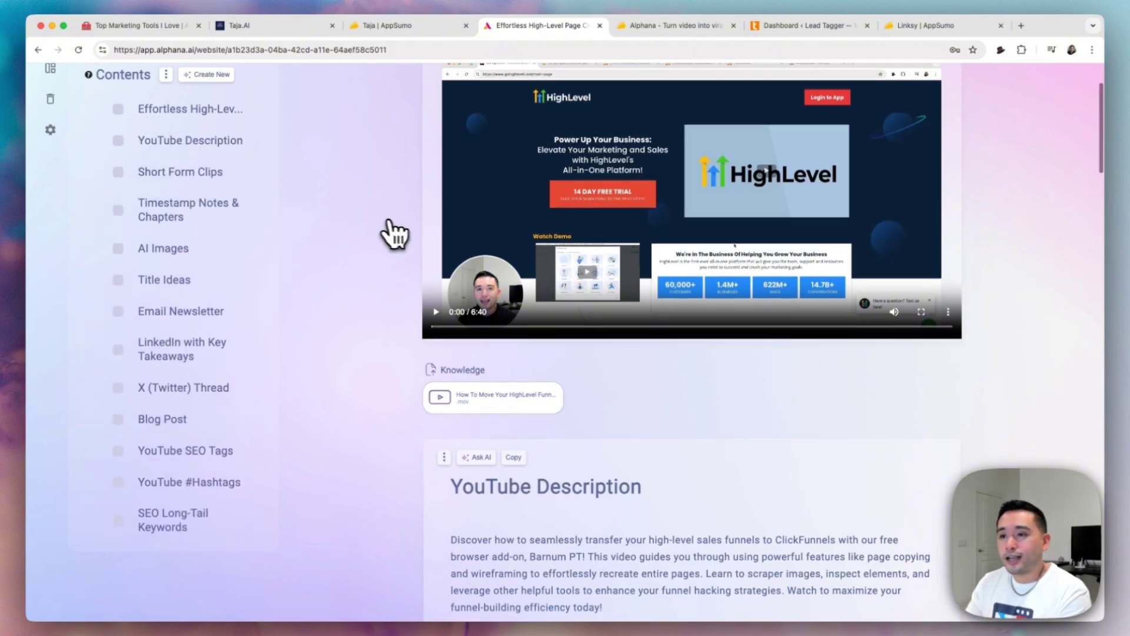
scroll(398, 234, down, 4)
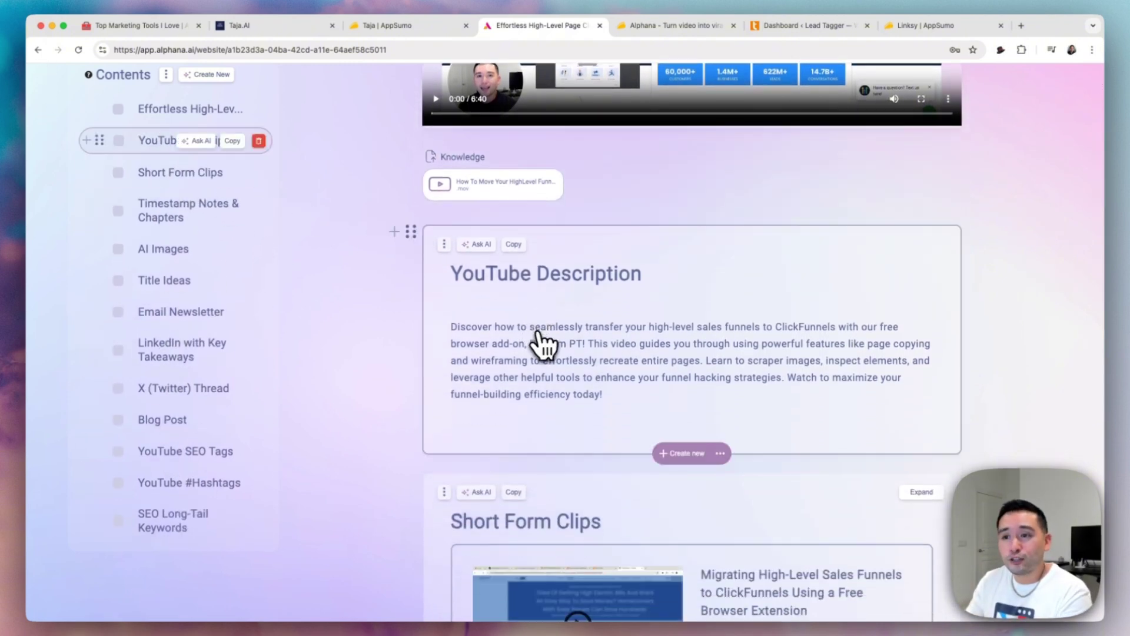
drag(472, 327, 619, 402)
scroll(616, 397, down, 5)
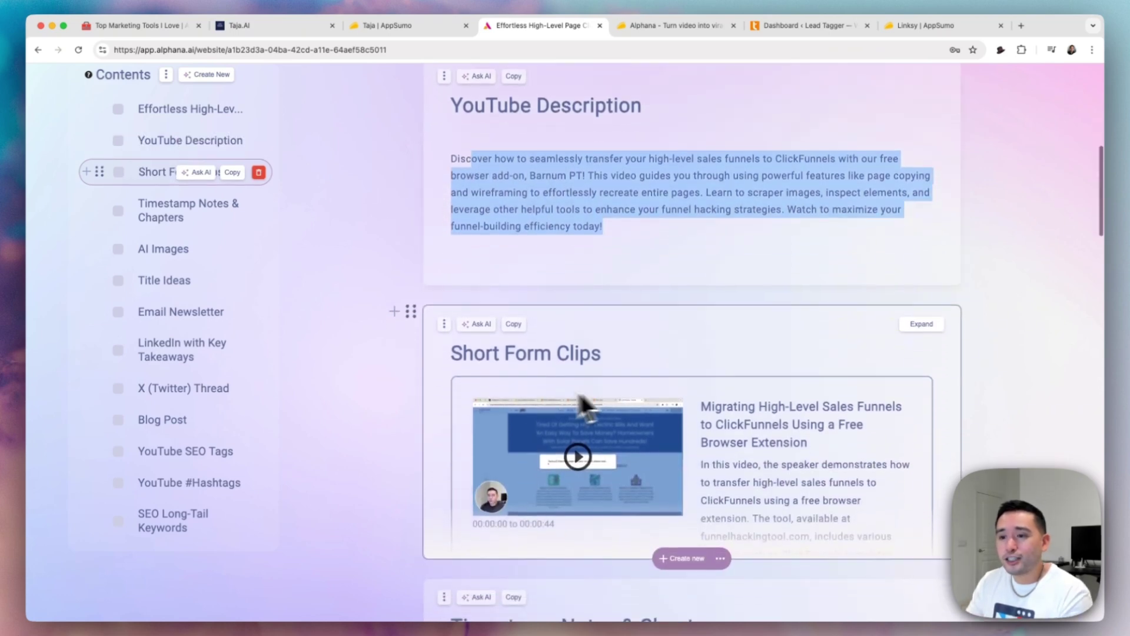
scroll(588, 370, down, 4)
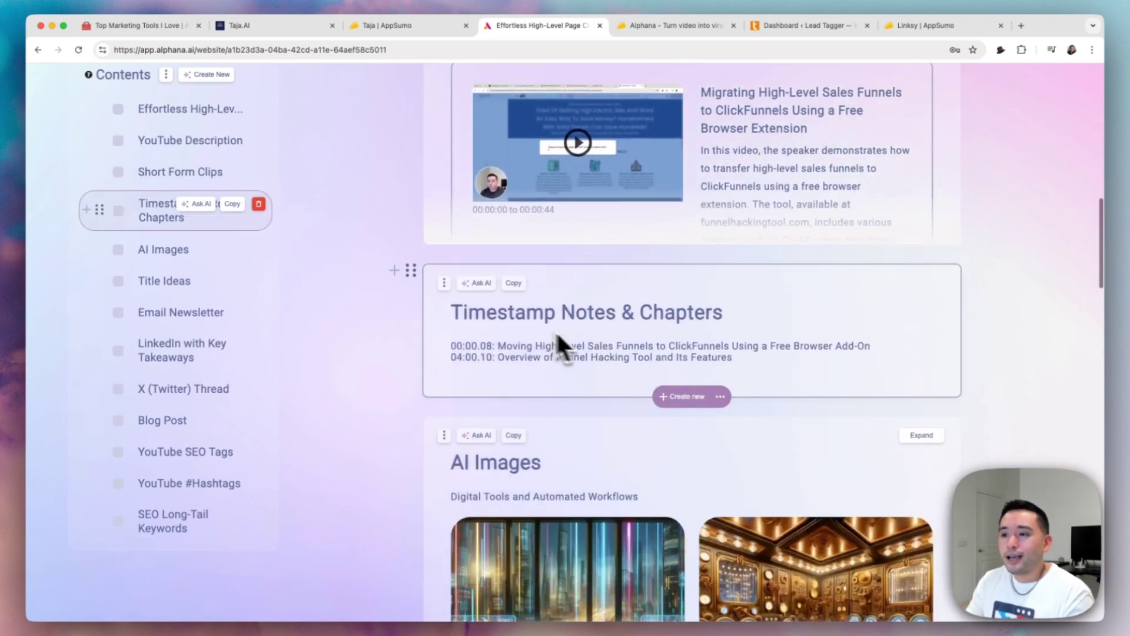
scroll(602, 352, down, 3)
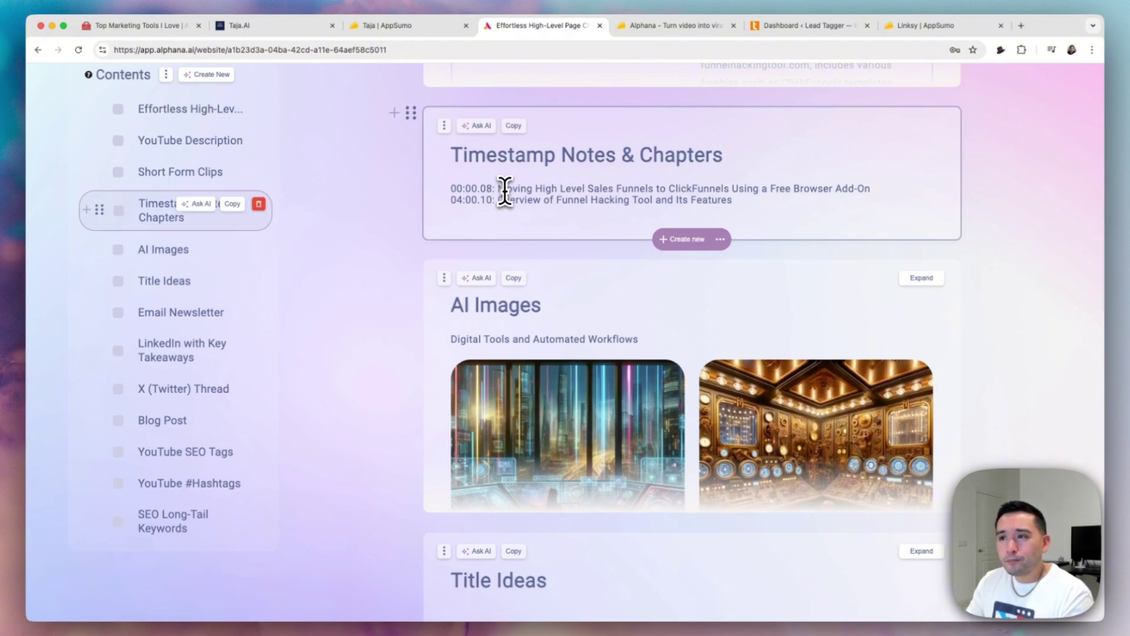
drag(456, 185, 575, 201)
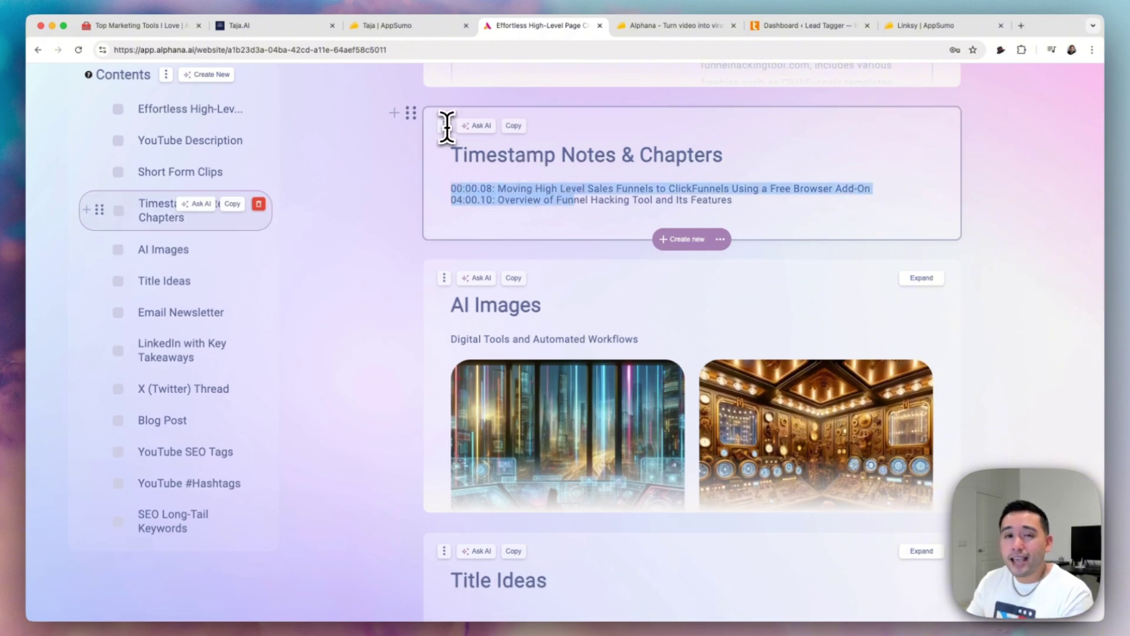
scroll(537, 252, down, 2)
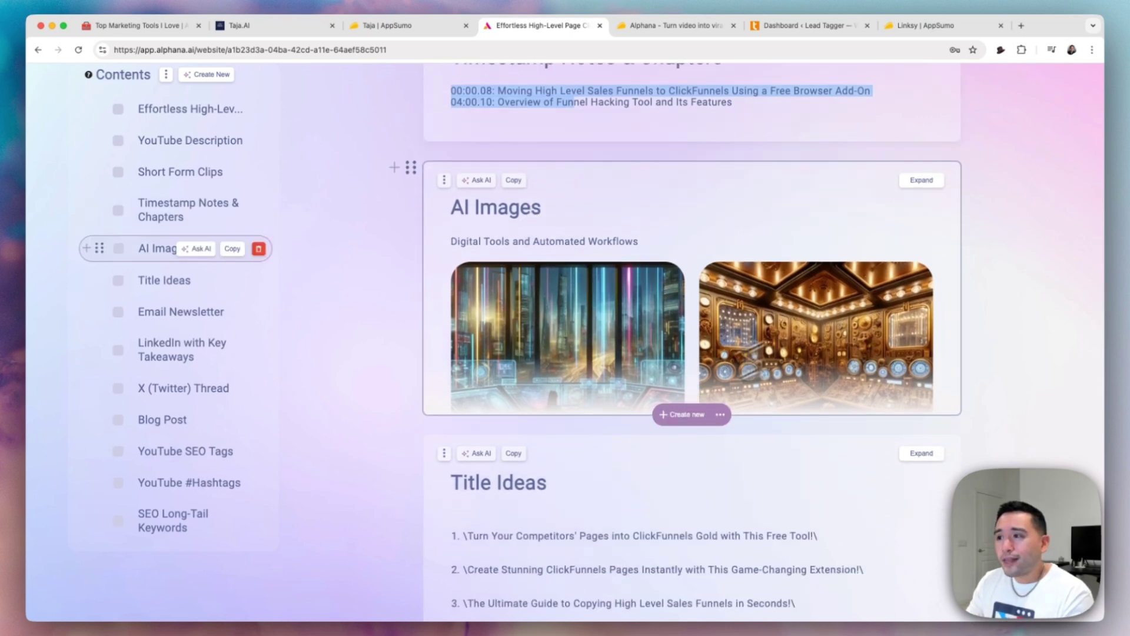
Expand AI Images to show all four images, then switch to Alphana's AppSumo deal page.
click(922, 180)
scroll(770, 328, down, 4)
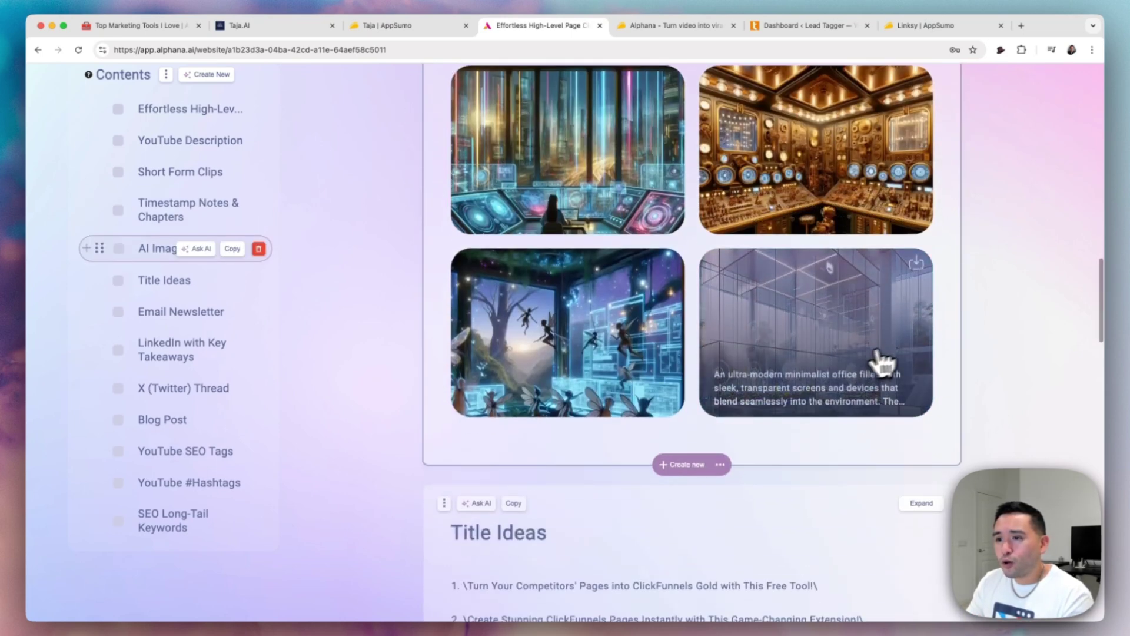
scroll(636, 371, up, 1)
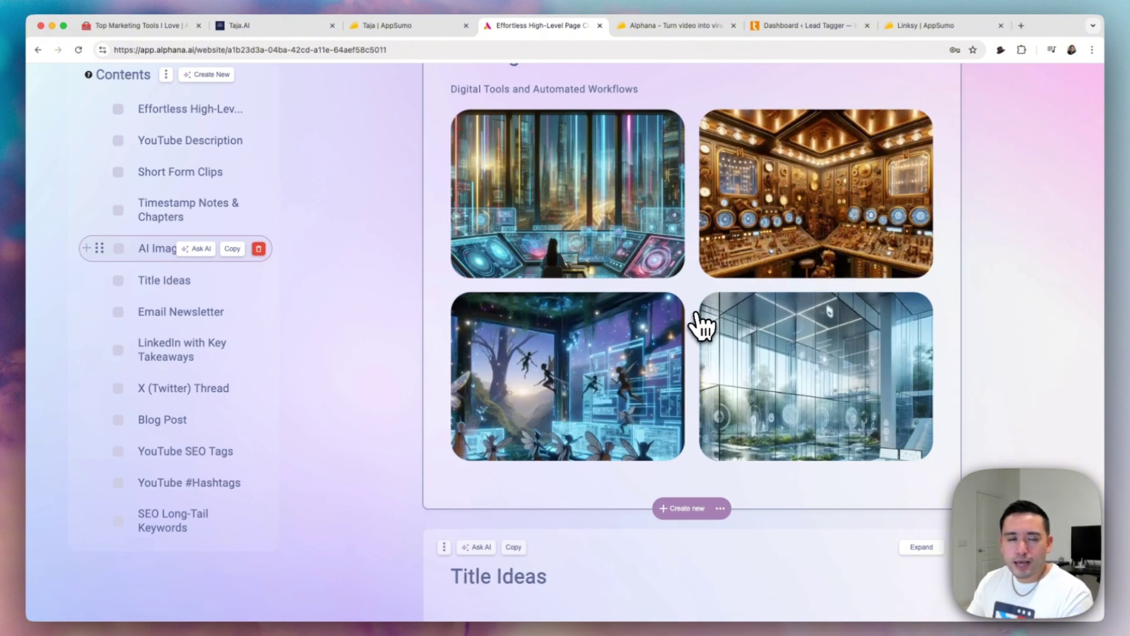
scroll(702, 327, down, 4)
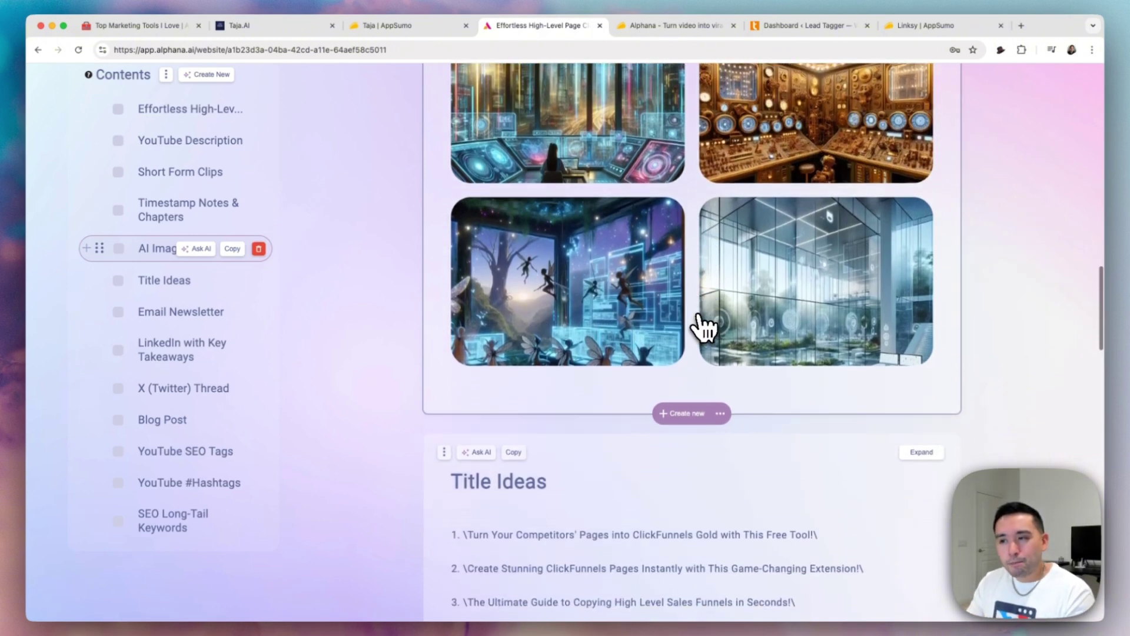
scroll(705, 323, up, 1)
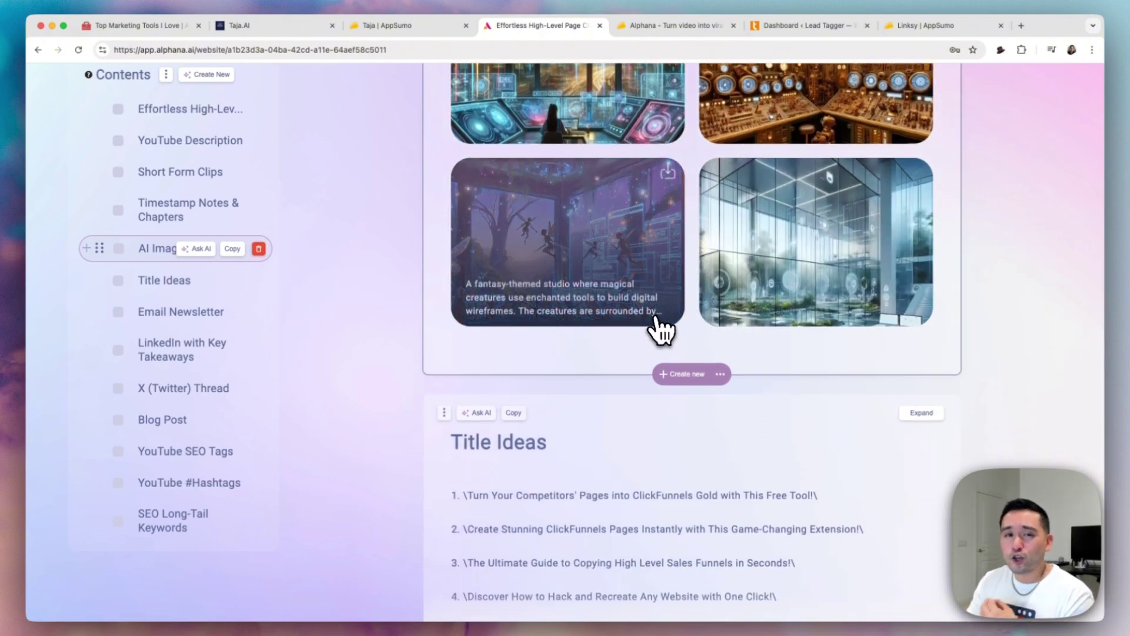
scroll(677, 336, down, 10)
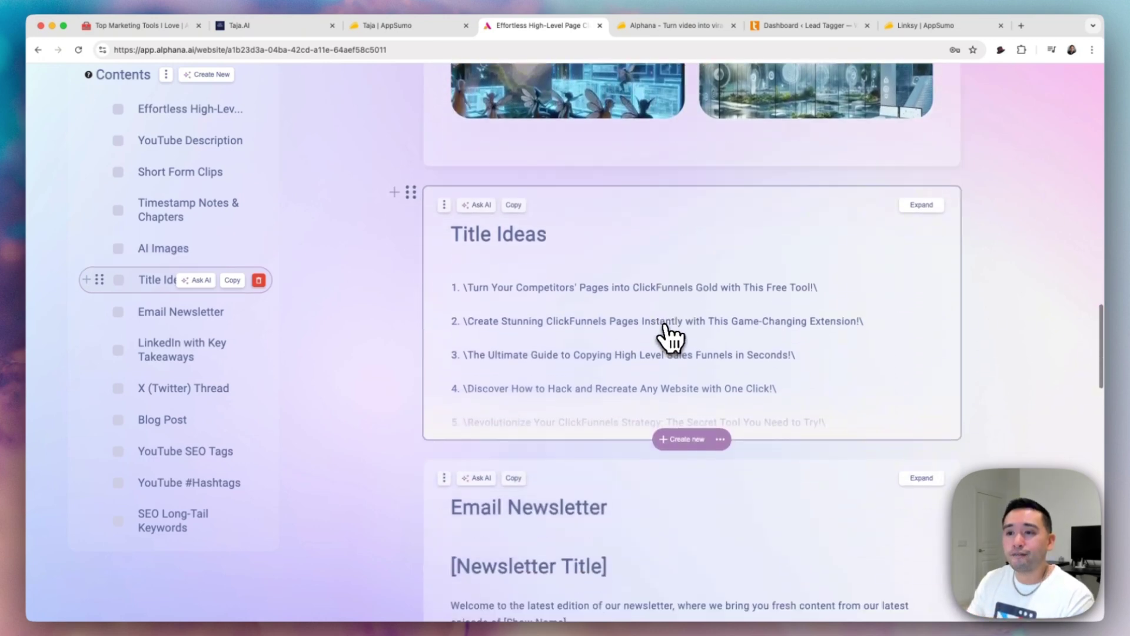
scroll(624, 230, down, 2)
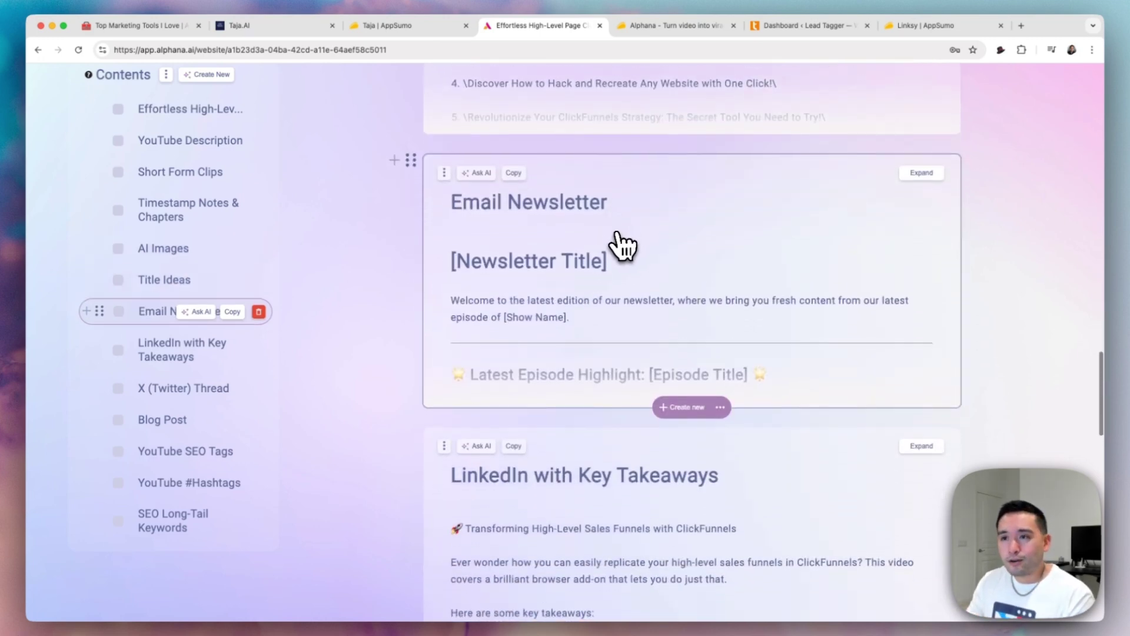
scroll(624, 246, down, 20)
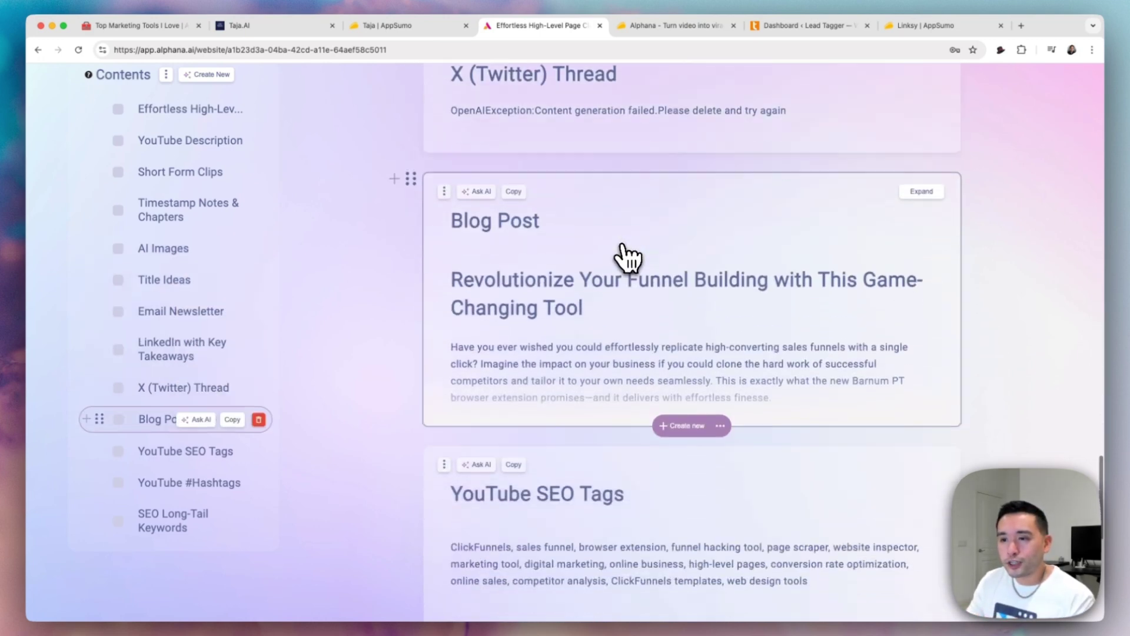
scroll(630, 306, down, 6)
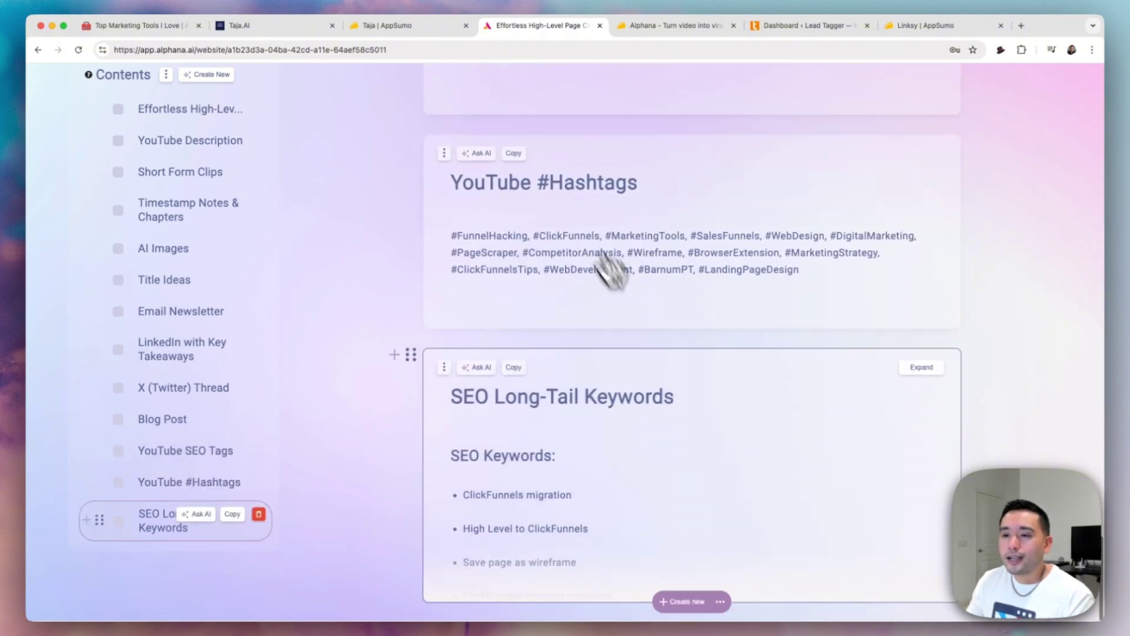
scroll(555, 434, up, 20)
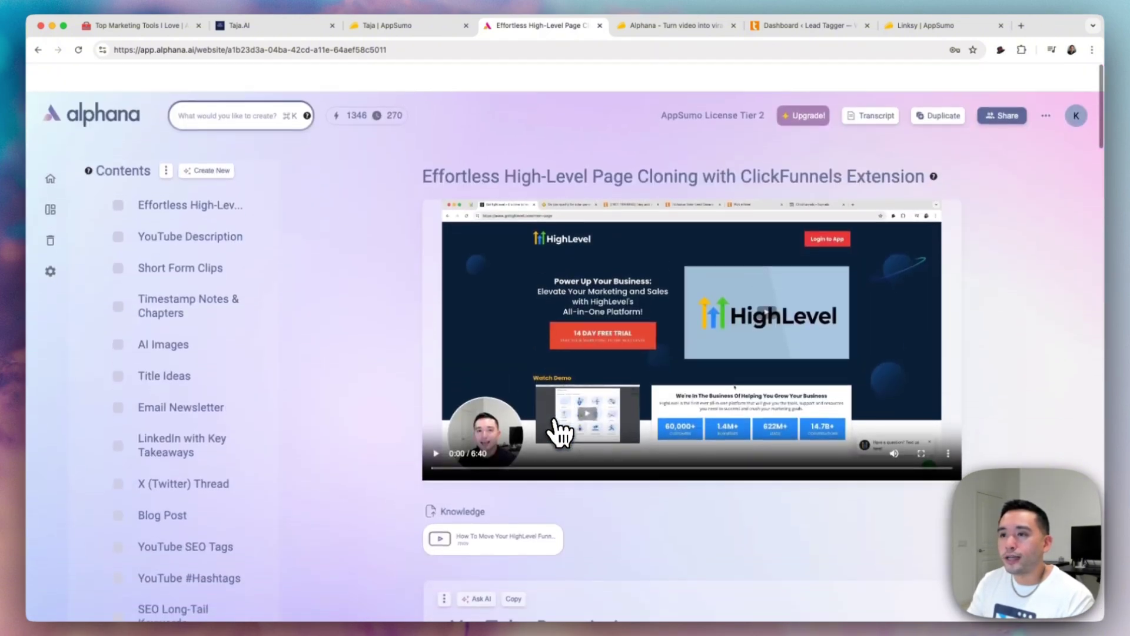
click(661, 24)
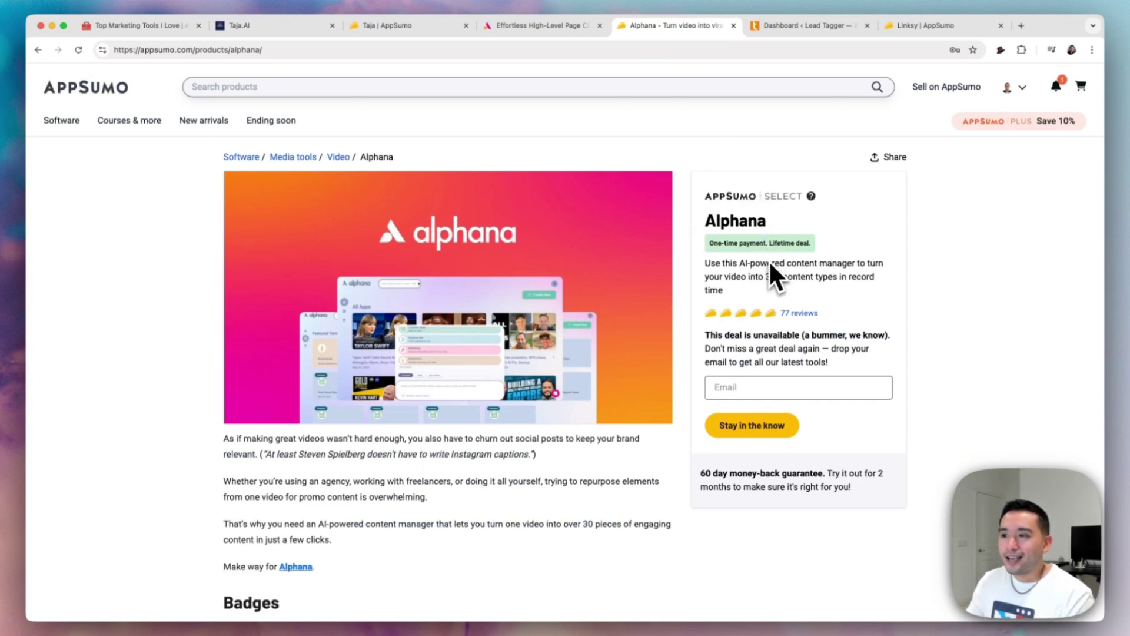
Scroll the Alphana AppSumo page to the License Tier cards, highlighting the deal terms headings.
drag(717, 335, 805, 347)
scroll(809, 352, down, 1)
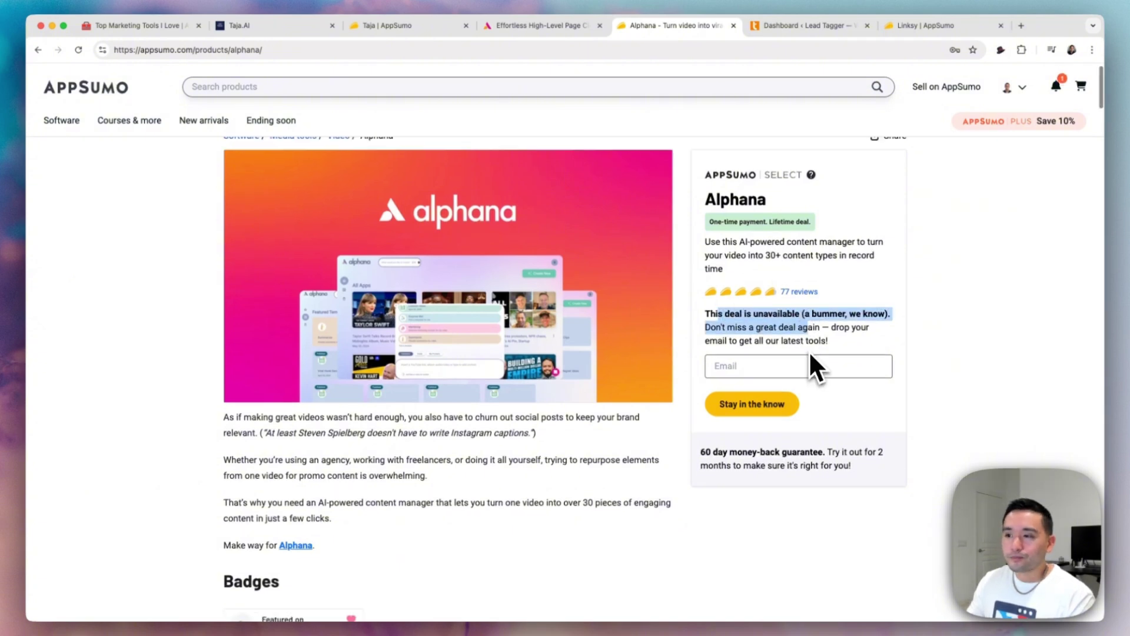
click(747, 330)
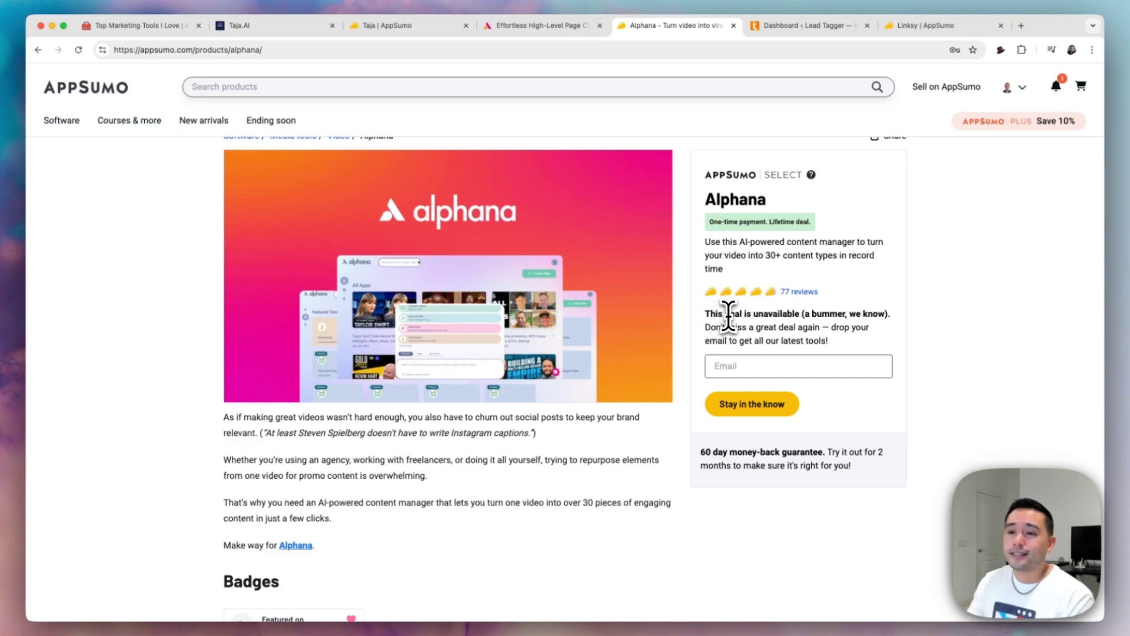
scroll(727, 317, down, 10)
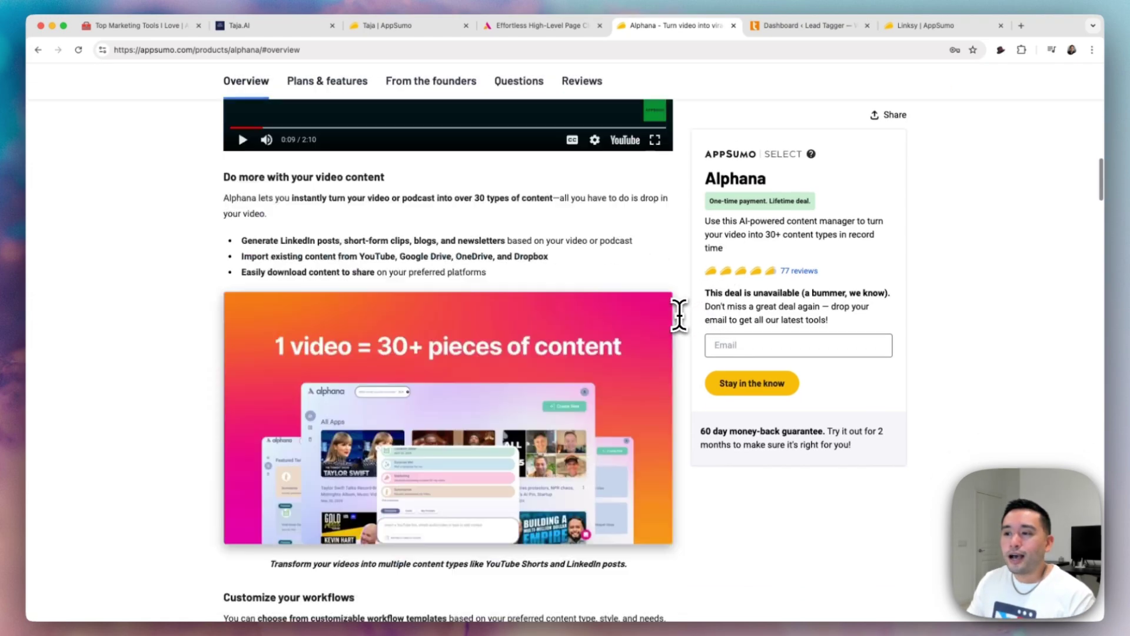
scroll(679, 315, down, 12)
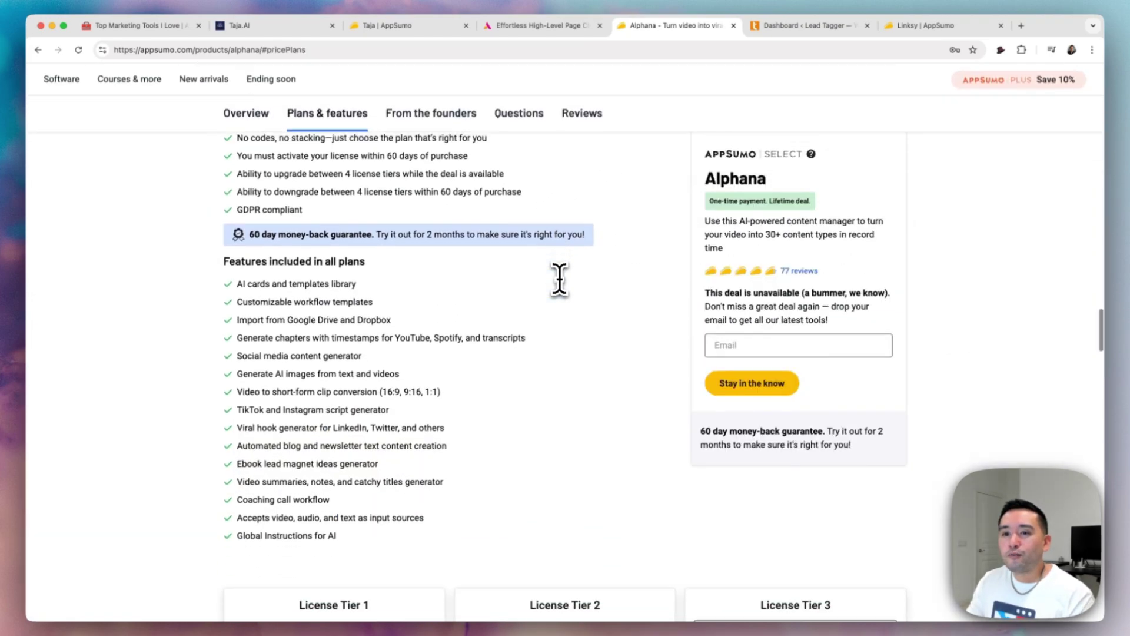
scroll(559, 279, up, 3)
drag(225, 193, 371, 209)
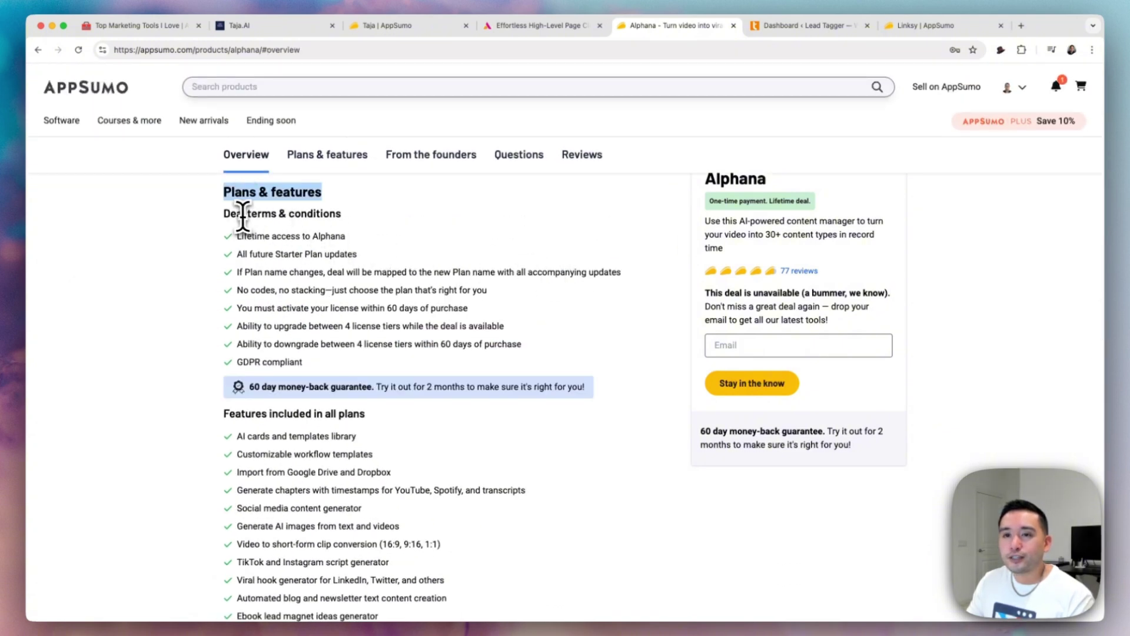
drag(230, 213, 342, 213)
scroll(341, 242, down, 1)
scroll(345, 251, down, 3)
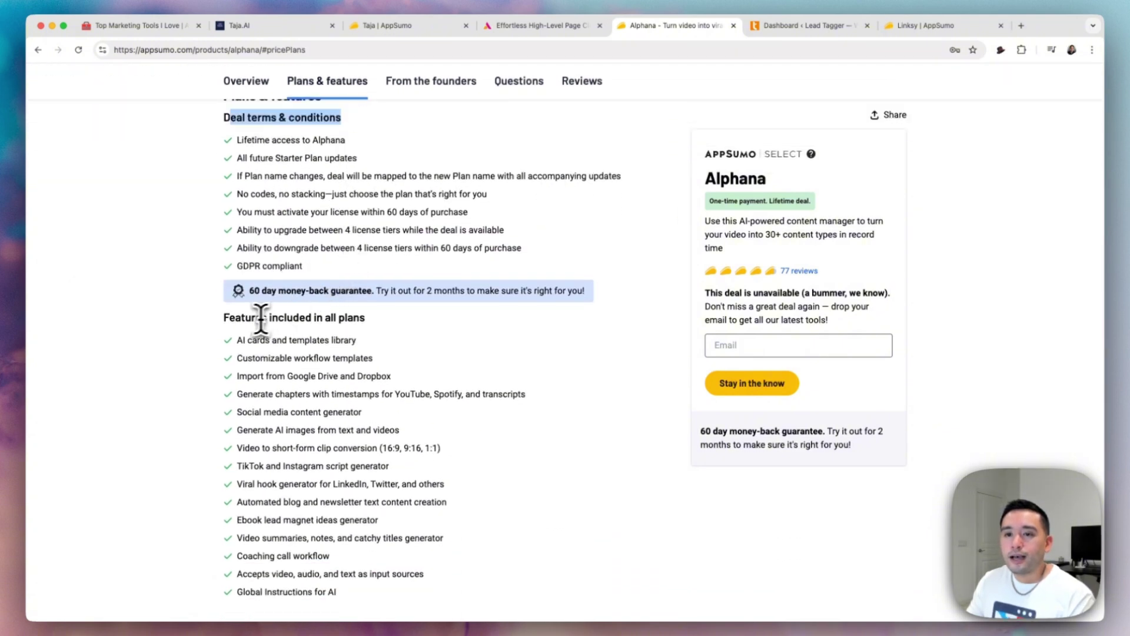
drag(234, 317, 410, 323)
scroll(332, 320, down, 10)
Switch the third plan card to License Tier 4 and return to the Alphana project tab.
drag(532, 310, 602, 312)
drag(774, 312, 852, 328)
click(852, 333)
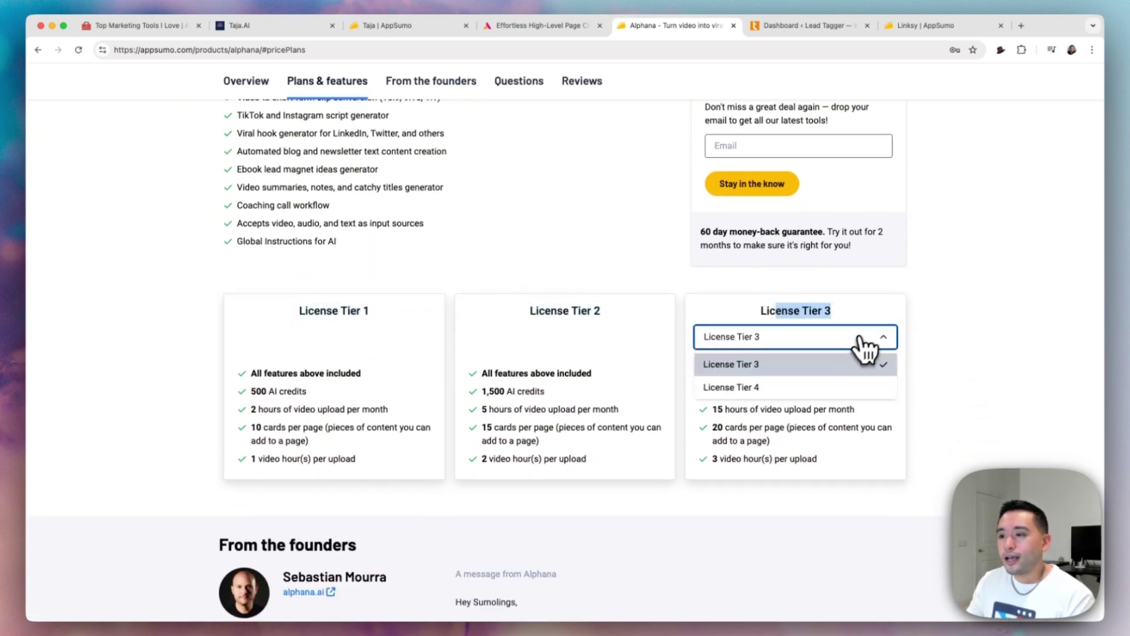
click(839, 387)
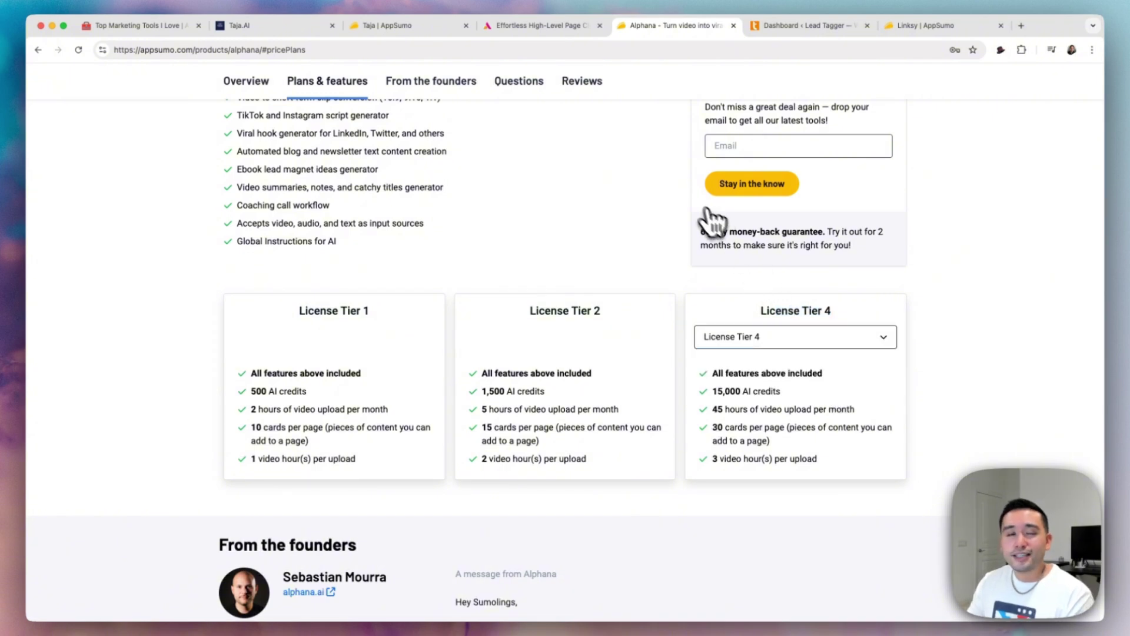
click(546, 31)
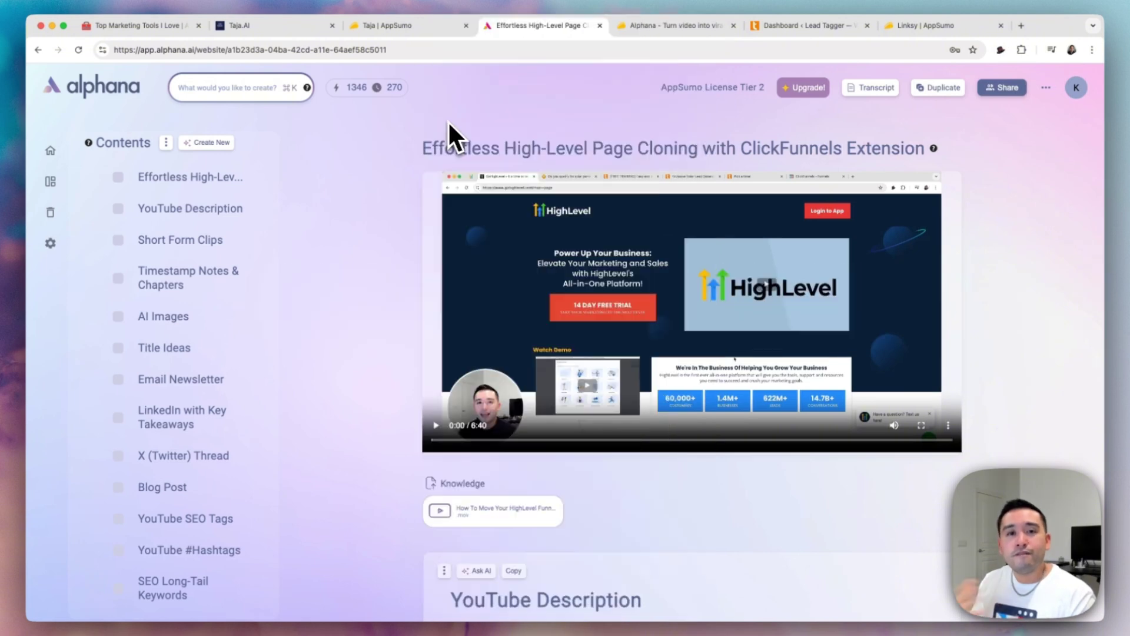
Copy the page-cloning project's public share link from its sharing options.
scroll(465, 124, down, 1)
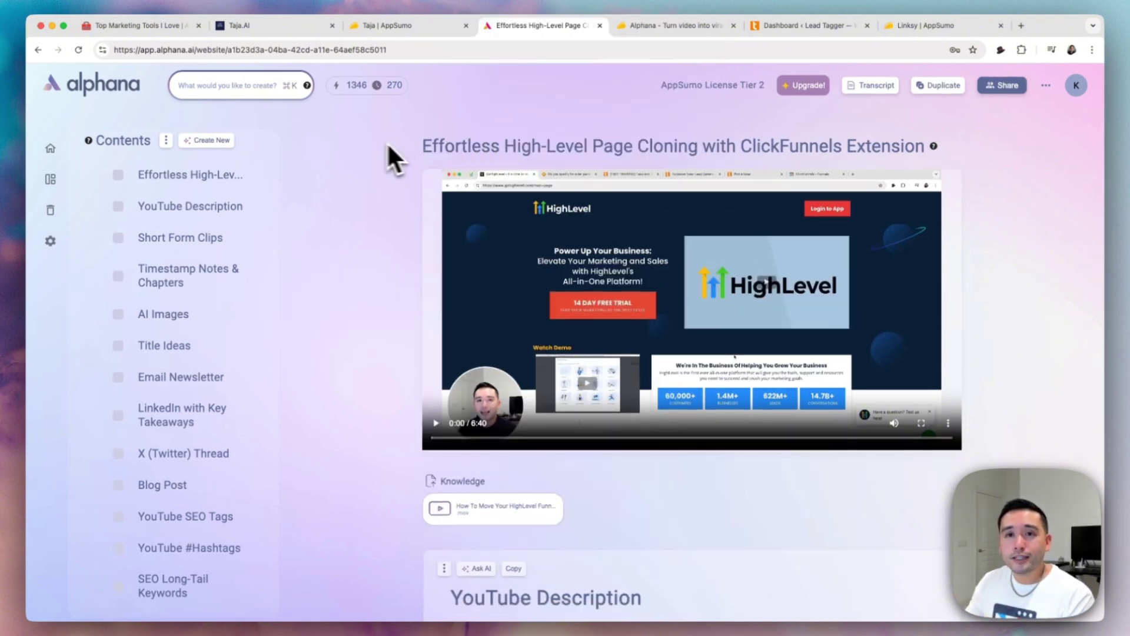
scroll(141, 89, down, 1)
mouse_move(272, 144)
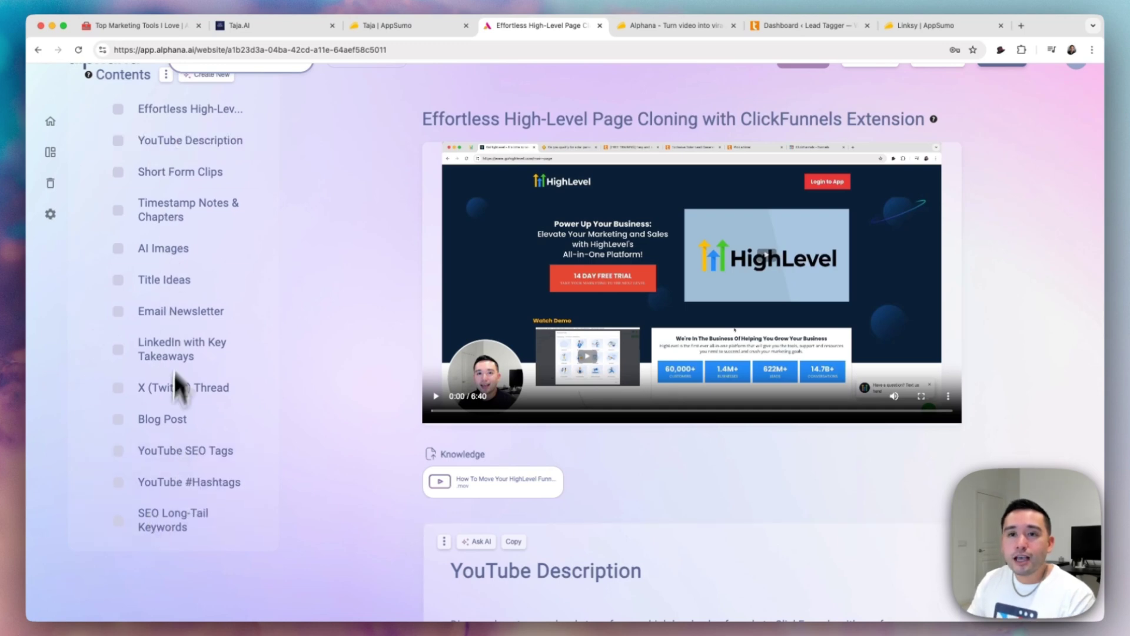
scroll(366, 449, up, 2)
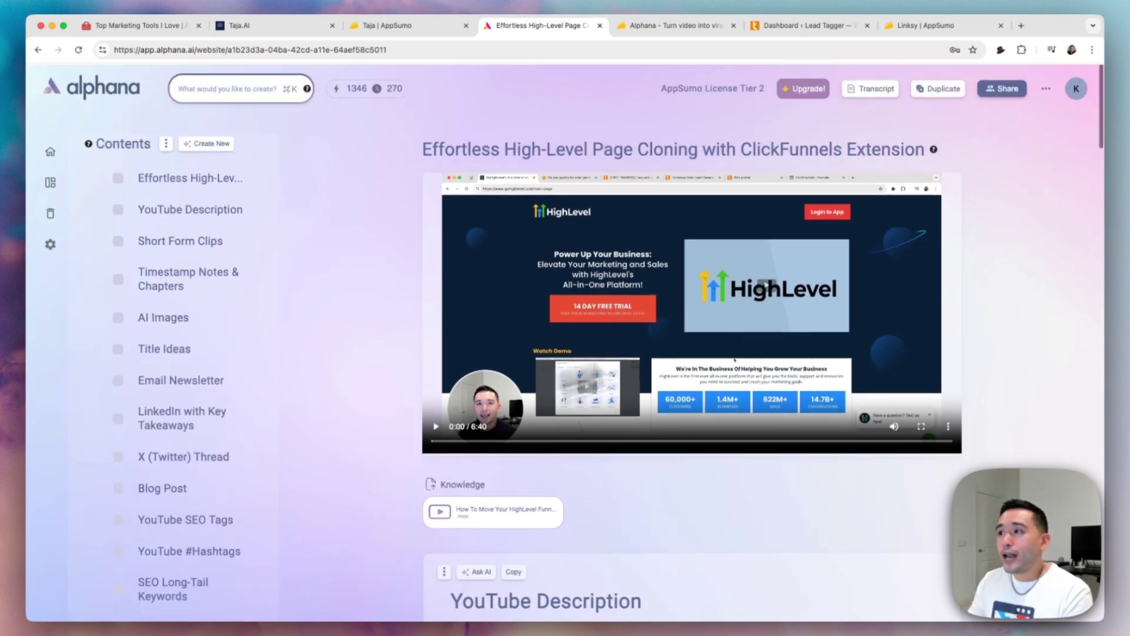
click(1018, 93)
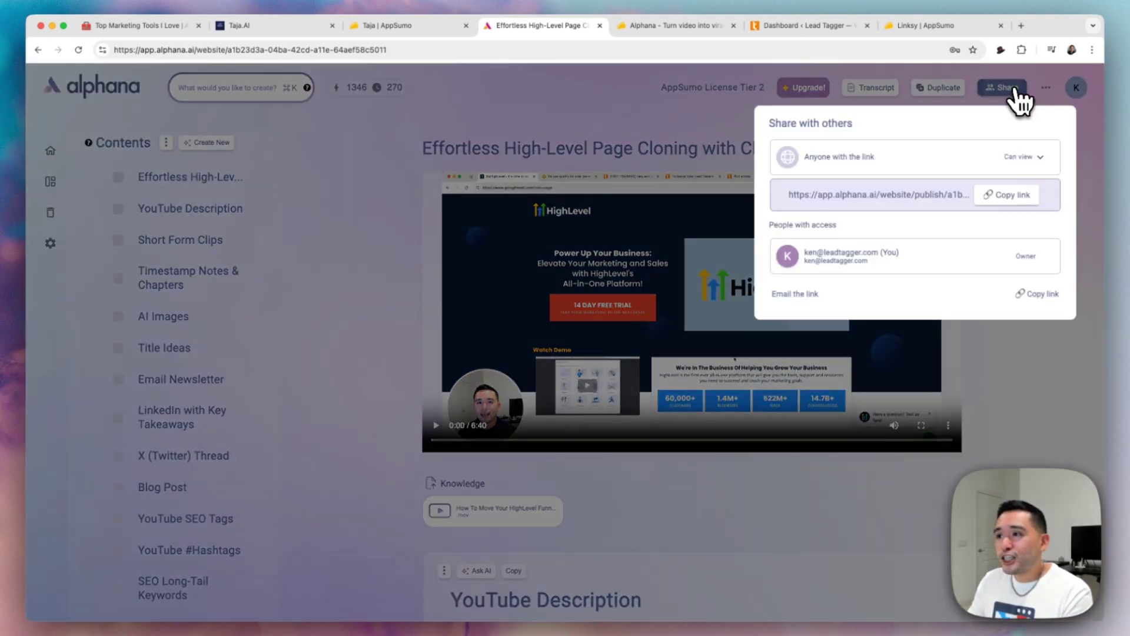
click(1018, 200)
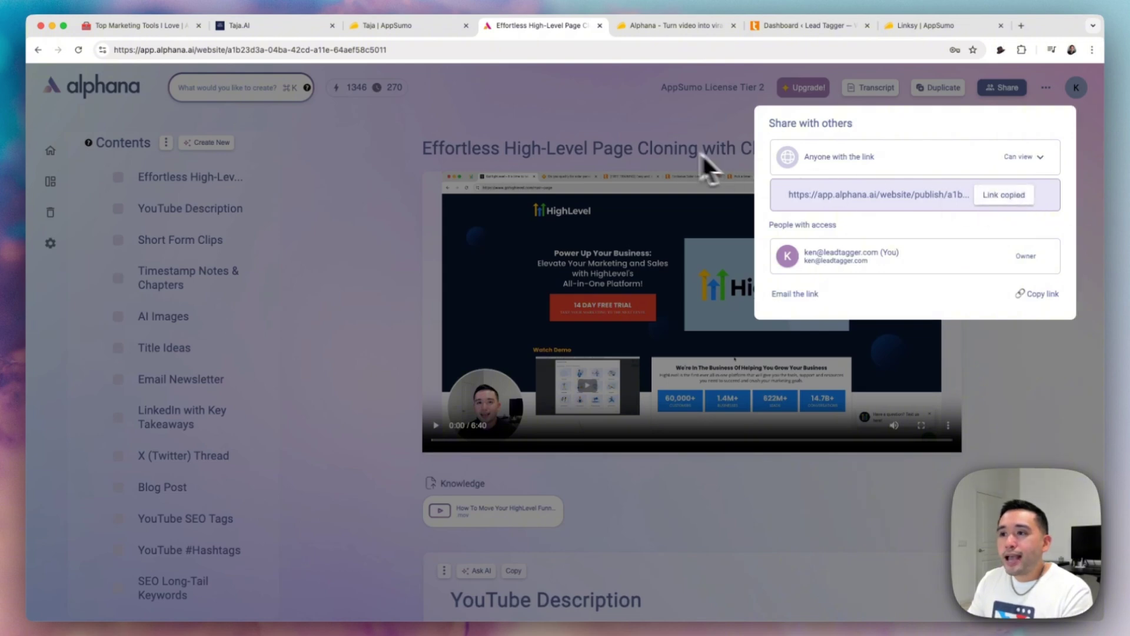
click(676, 150)
scroll(651, 176, down, 6)
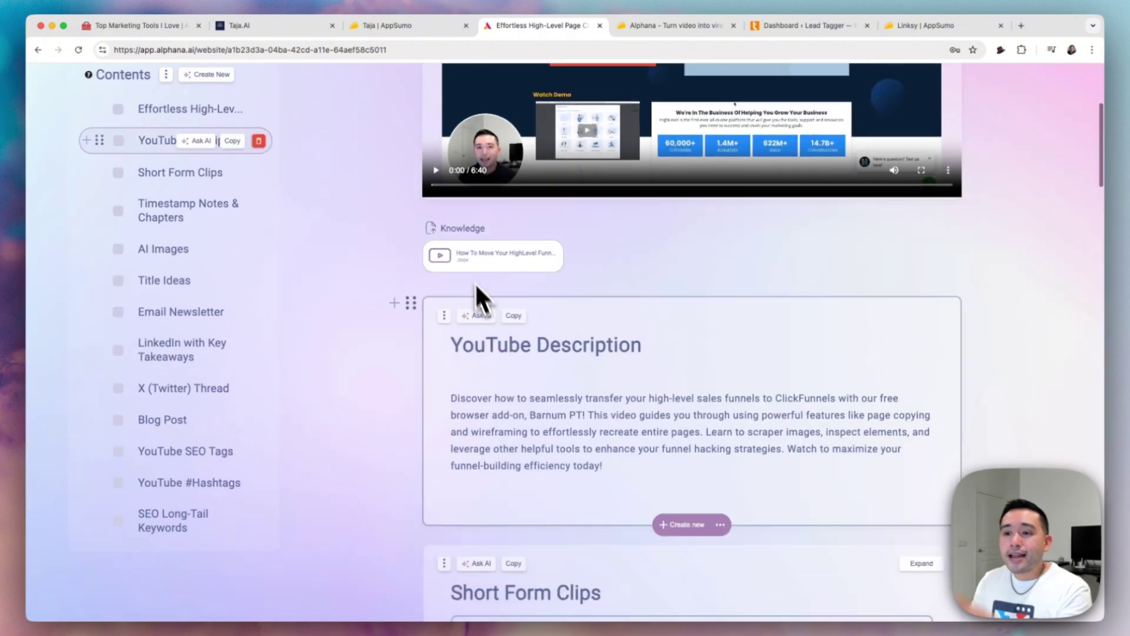
scroll(525, 324, down, 5)
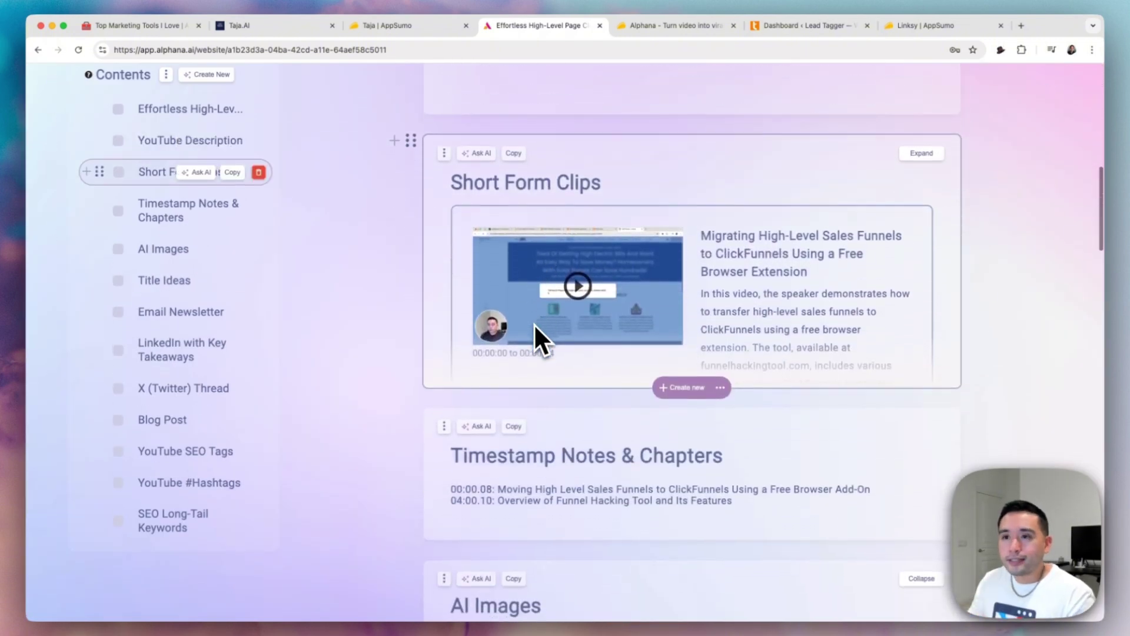
scroll(516, 332, up, 11)
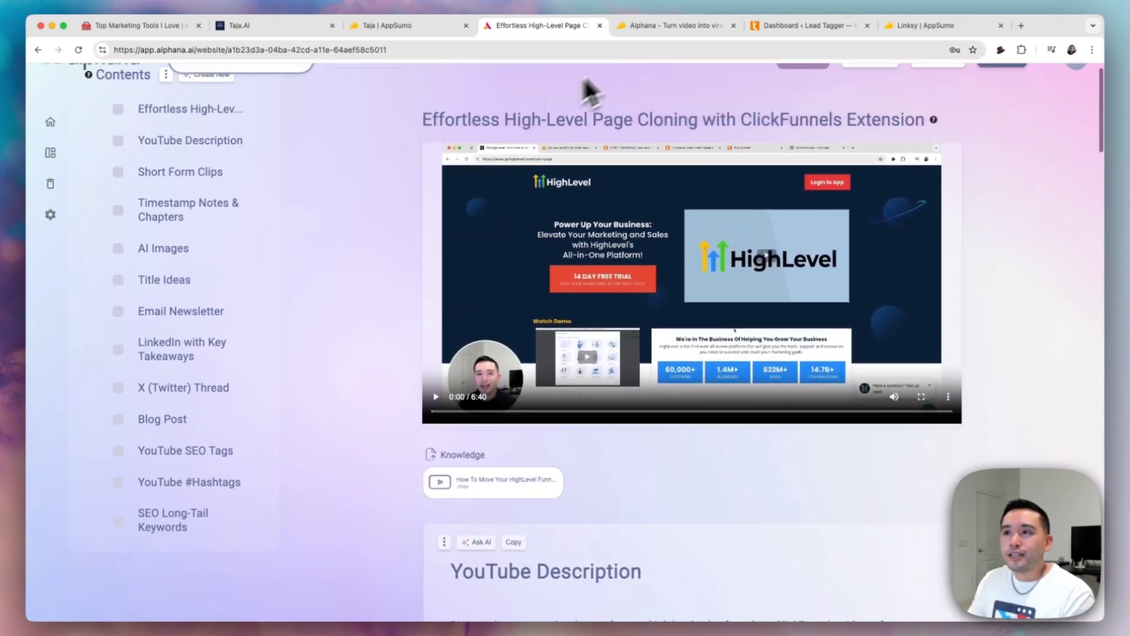
Glance back at the AppSumo deal, then scroll through the project's generated sections.
click(634, 28)
scroll(624, 200, up, 6)
scroll(613, 207, up, 2)
click(545, 26)
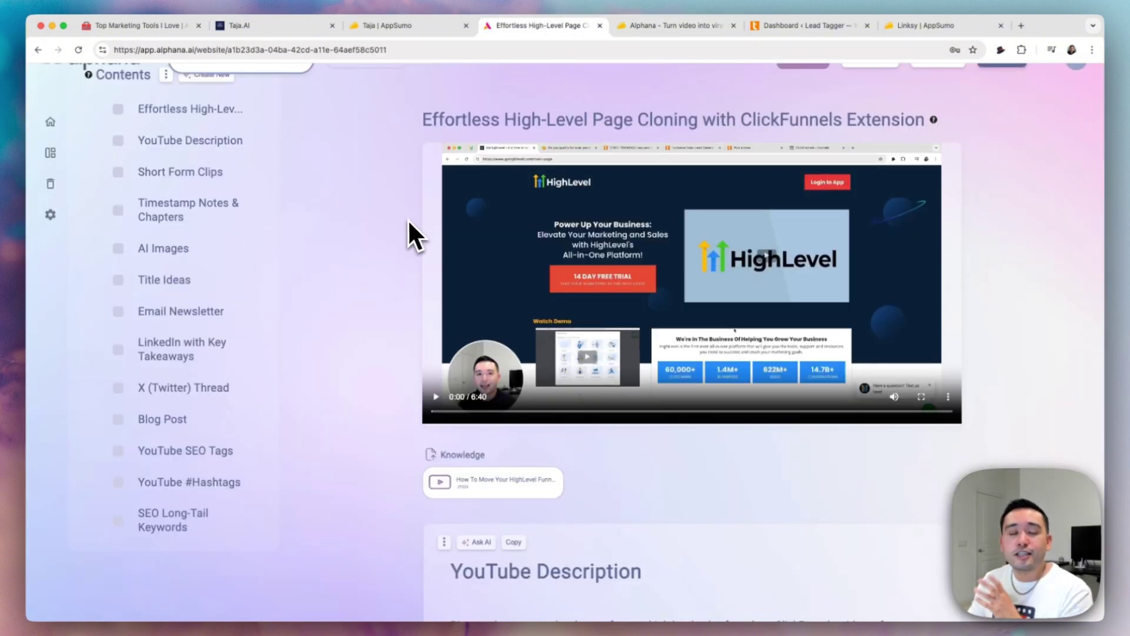
scroll(411, 220, up, 2)
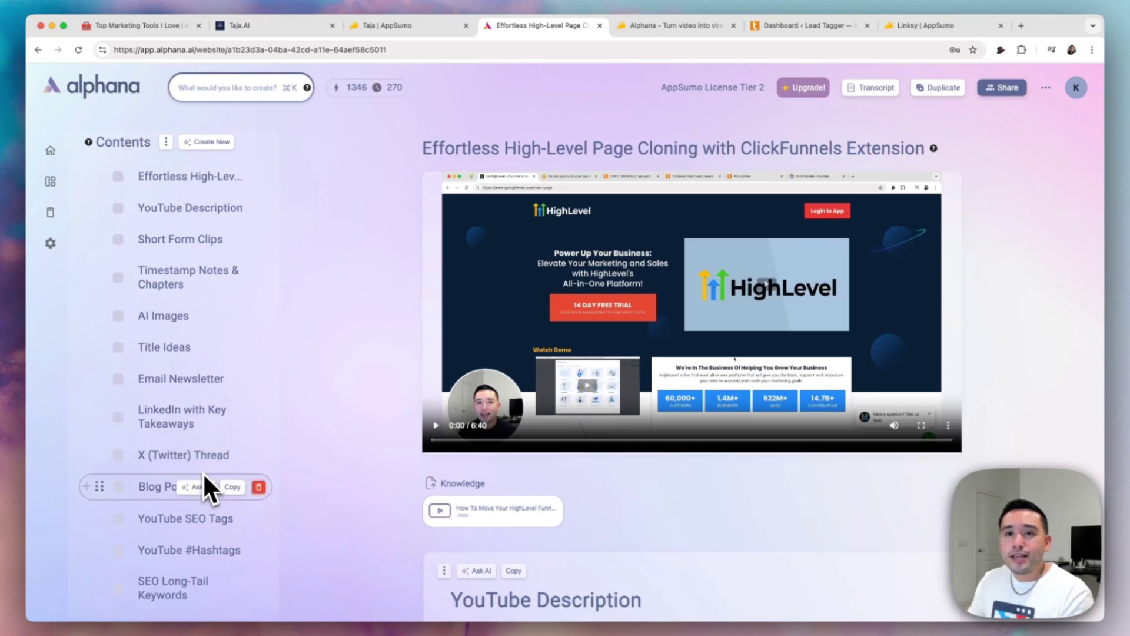
scroll(153, 176, down, 3)
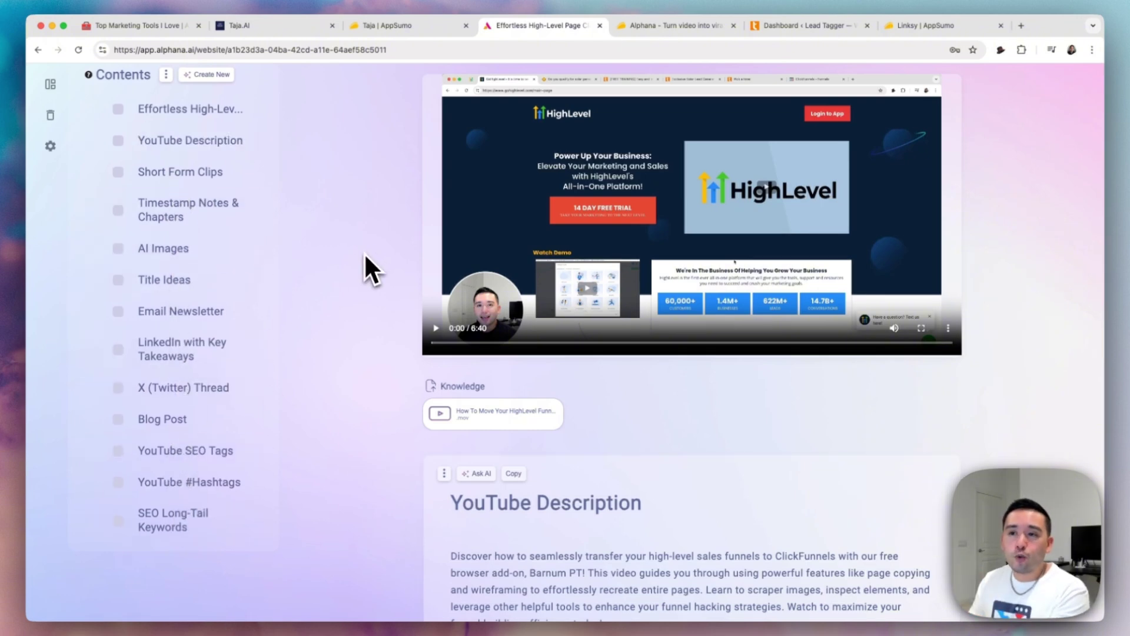
scroll(465, 383, down, 8)
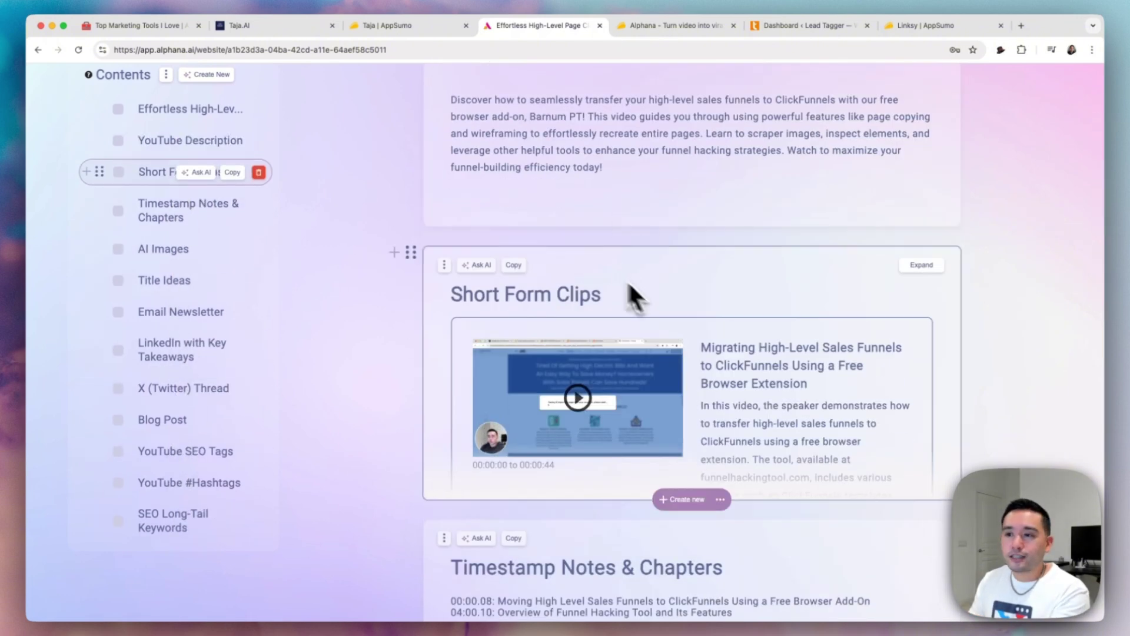
scroll(589, 417, down, 6)
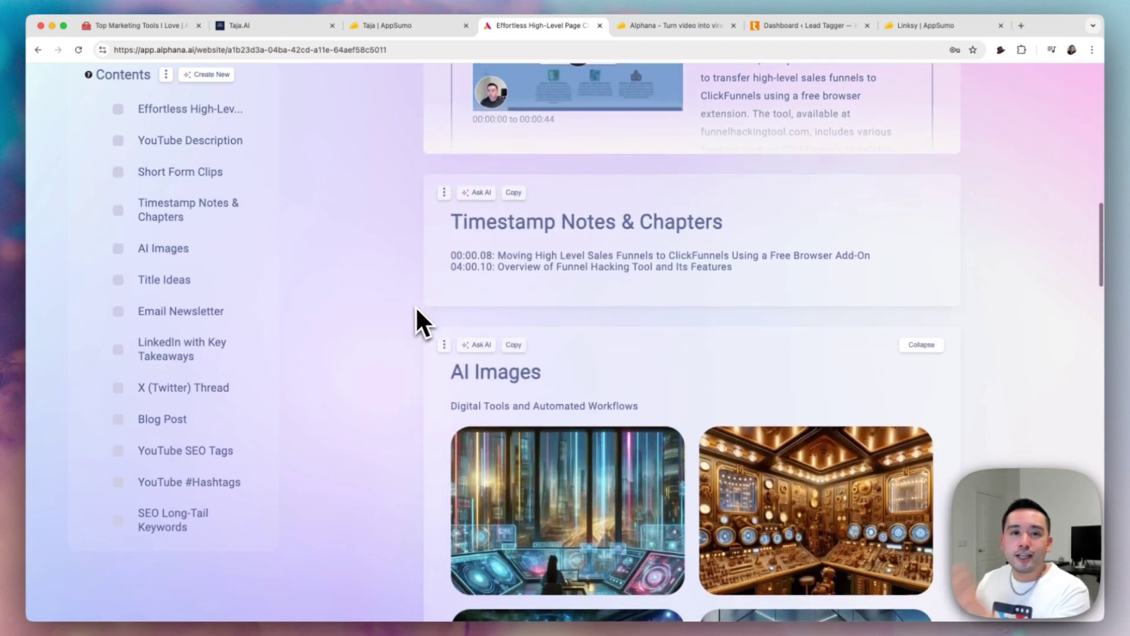
scroll(415, 307, up, 15)
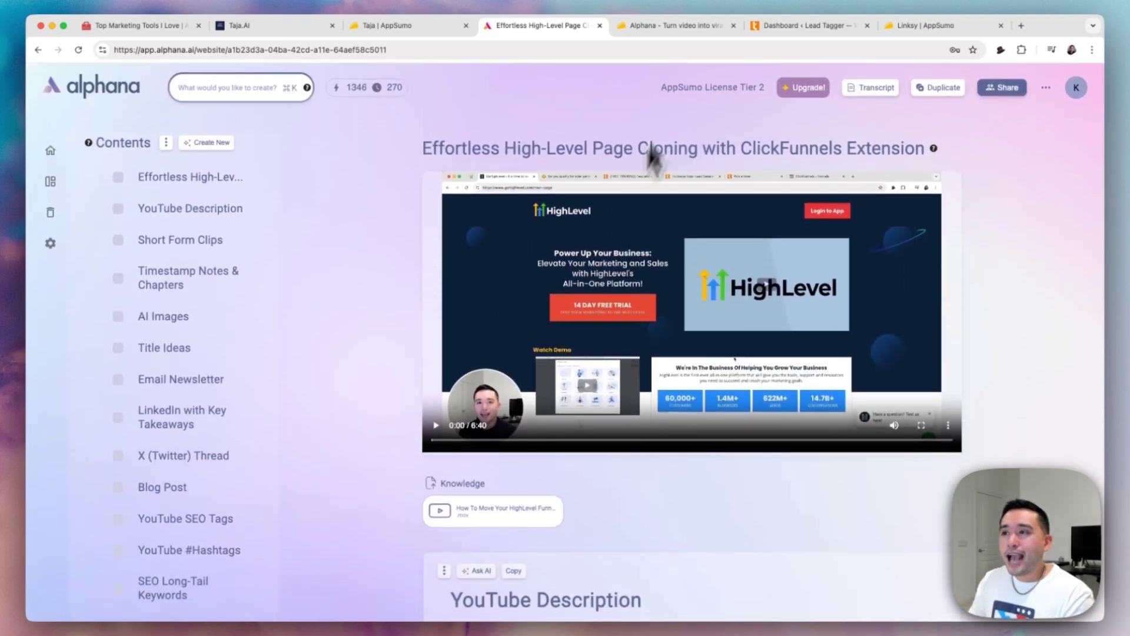
Show the WordPress Linksy Dashboard: 45 posts synced, 89 links found, 40 orphaned posts.
click(783, 26)
drag(251, 180, 346, 182)
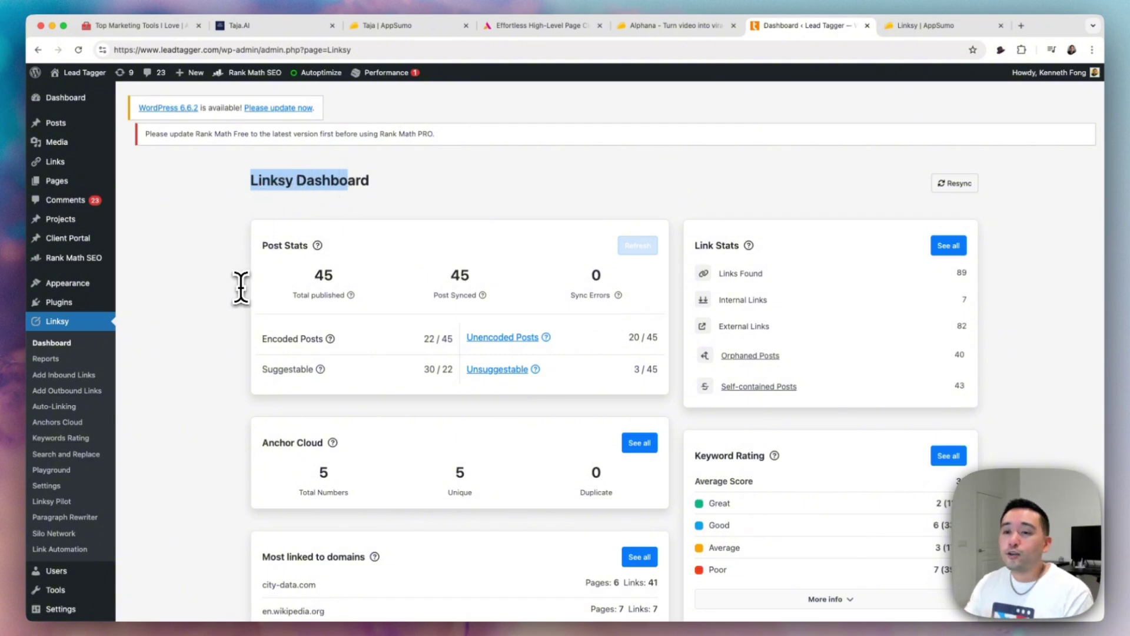
scroll(238, 286, down, 3)
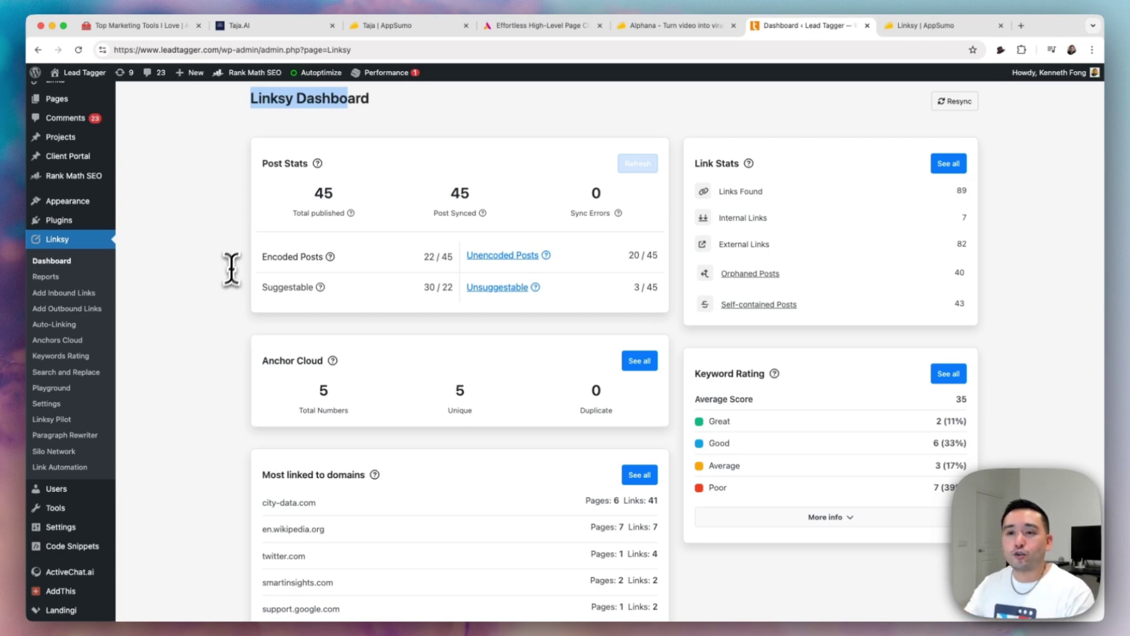
Review the Link Stats figures on the Linksy Dashboard, briefly highlighting them for emphasis.
scroll(226, 235, down, 1)
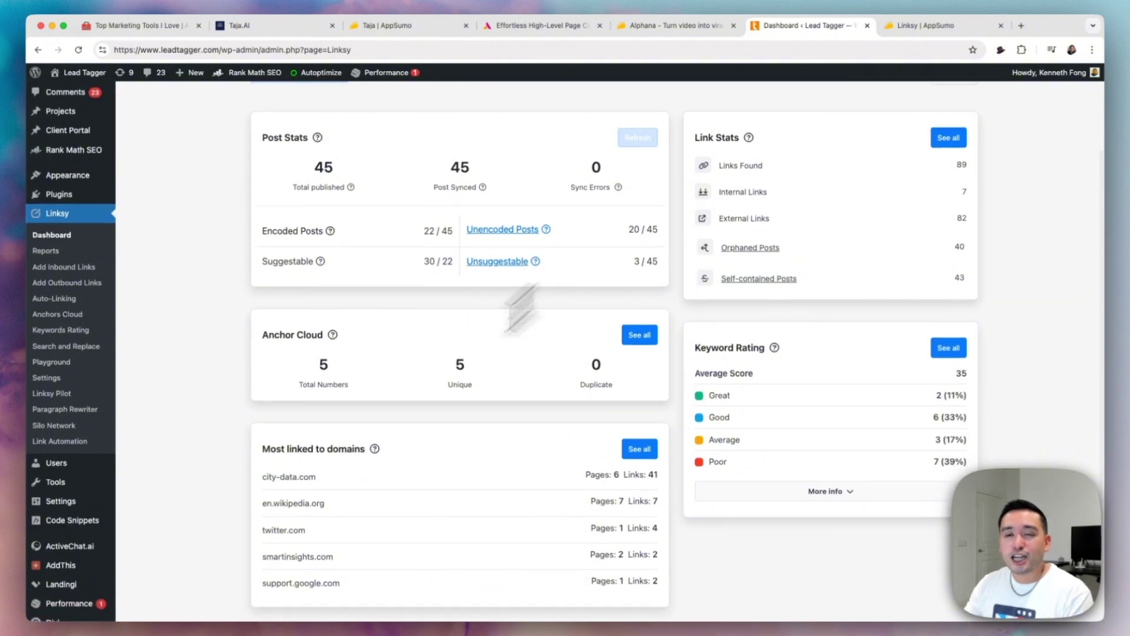
scroll(171, 329, up, 2)
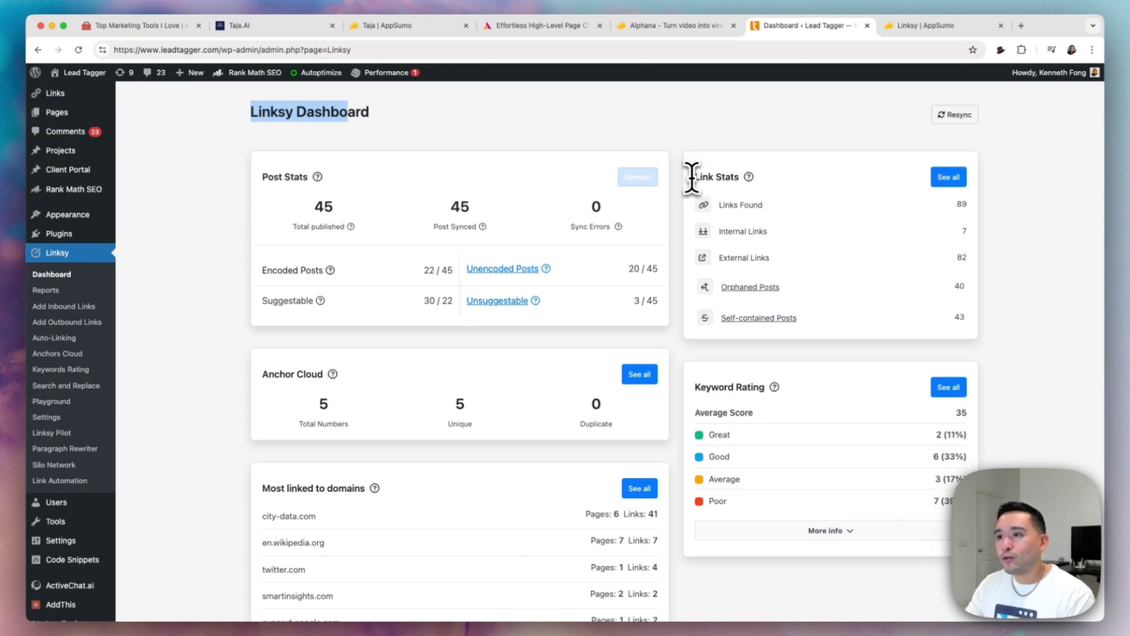
drag(690, 175, 821, 348)
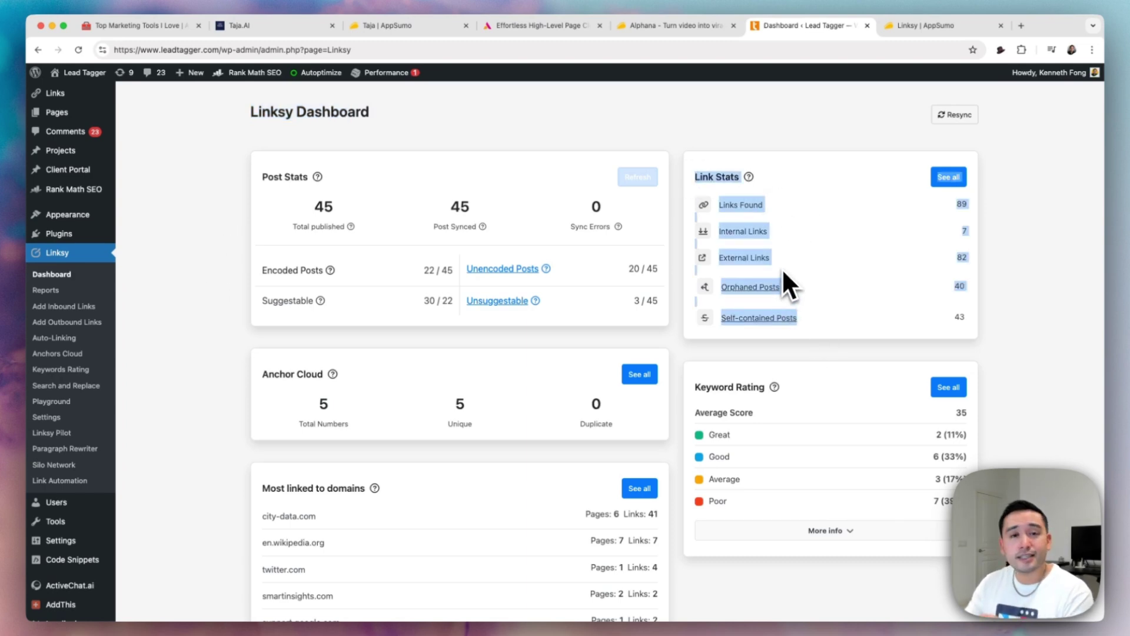
click(747, 237)
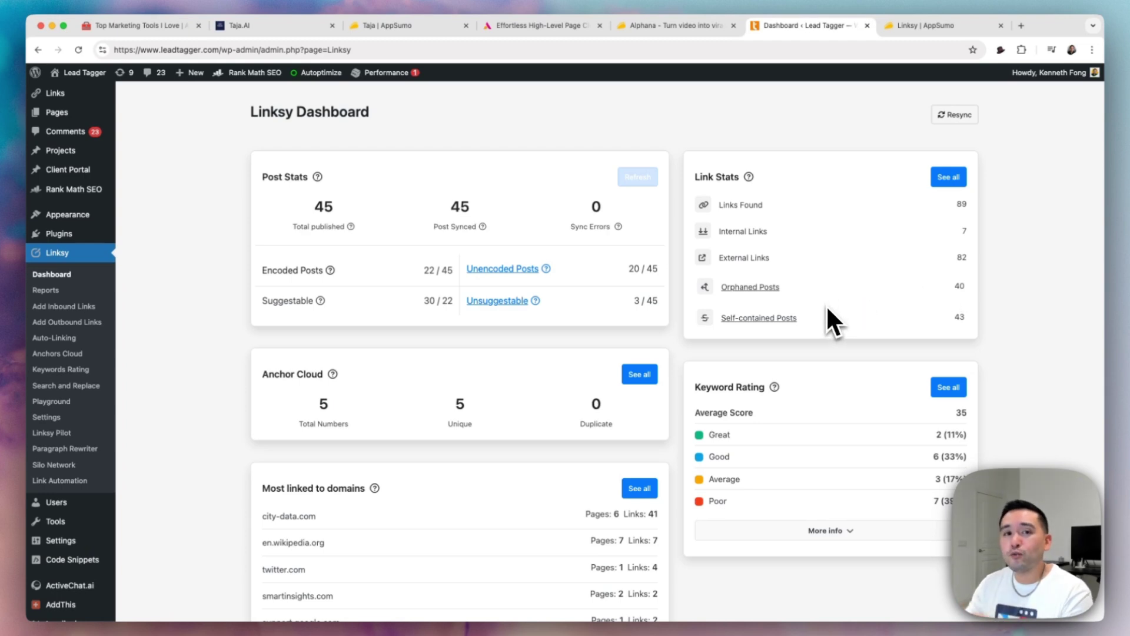
Scroll to the Keyword Rating card (average score 35) and open its full list.
scroll(811, 312, down, 1)
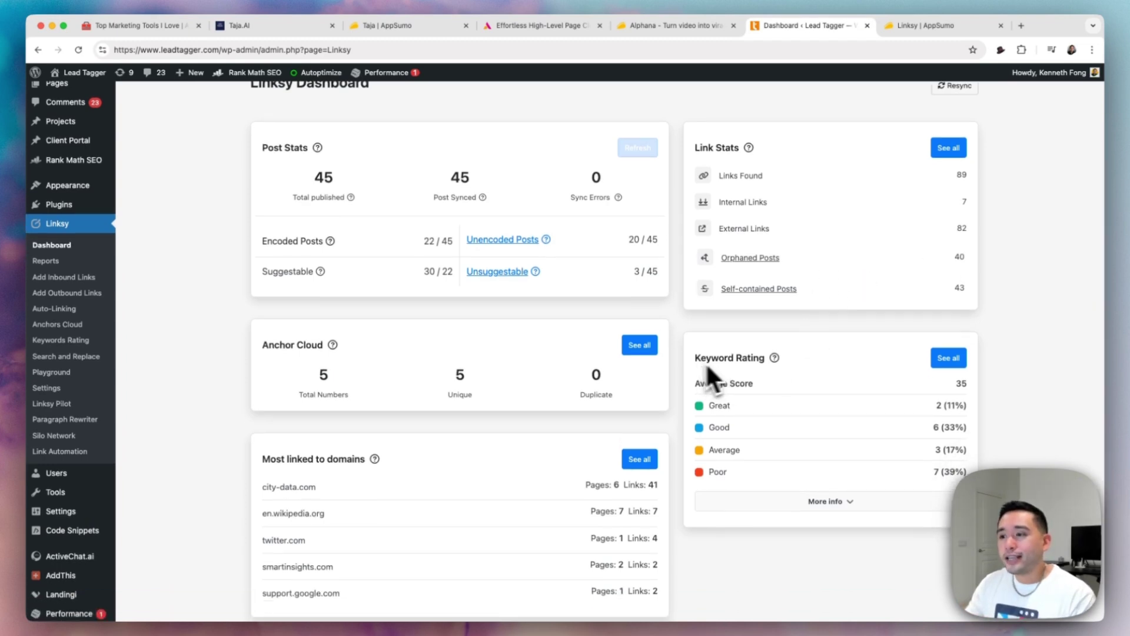
scroll(721, 527, down, 2)
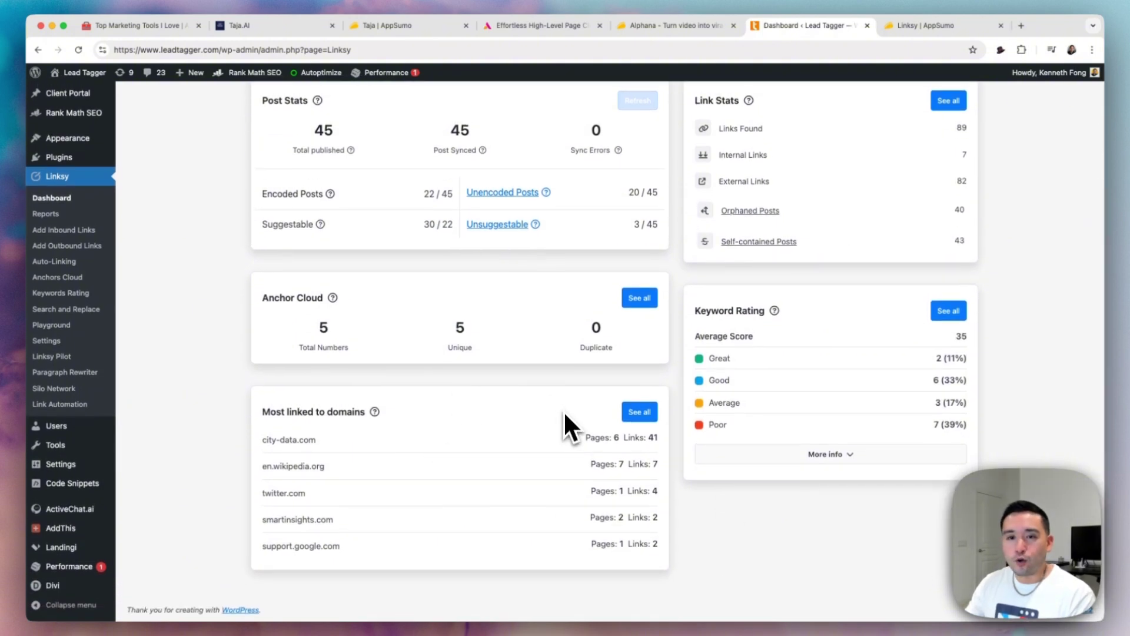
click(948, 314)
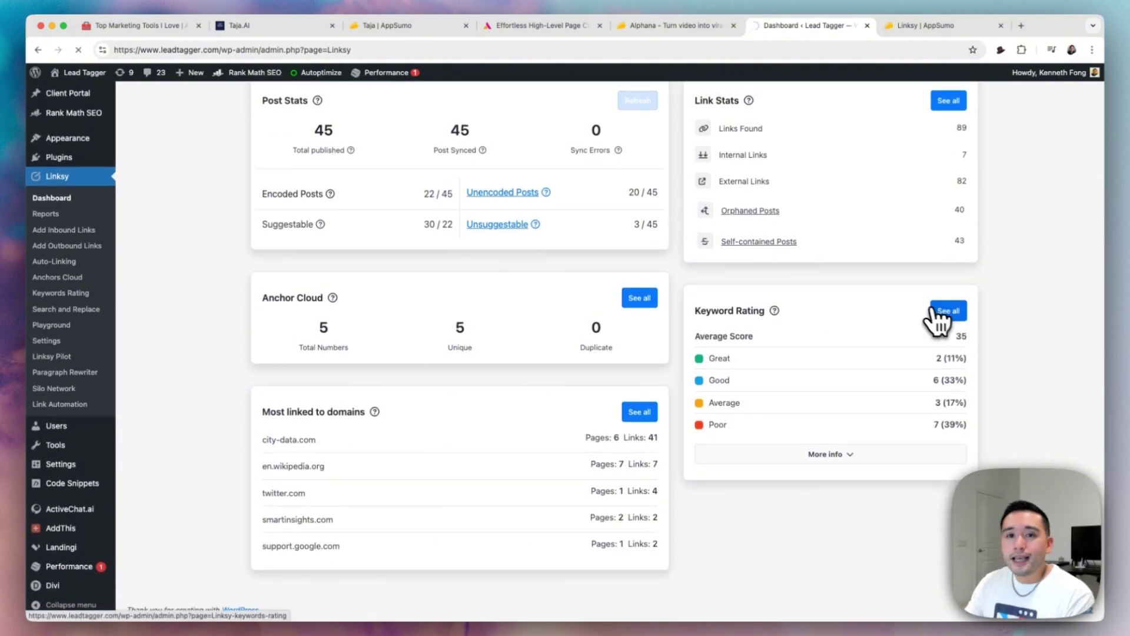
Browse the 45 rated titles and focus keywords, stopping at the 'search engine optimization' row.
scroll(429, 345, down, 1)
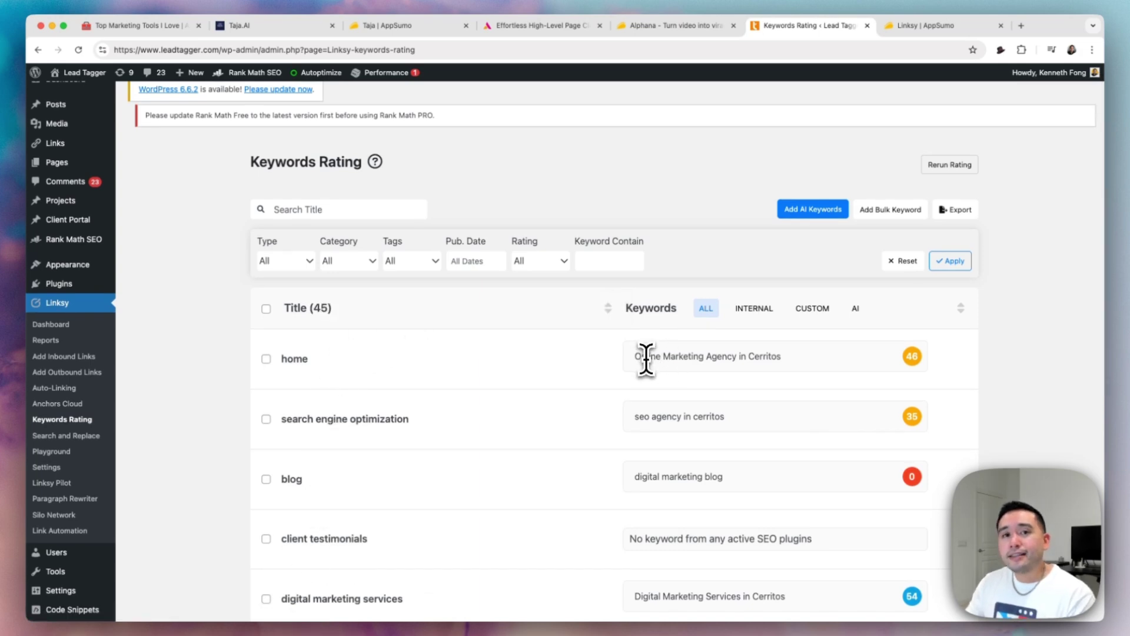
scroll(684, 369, down, 5)
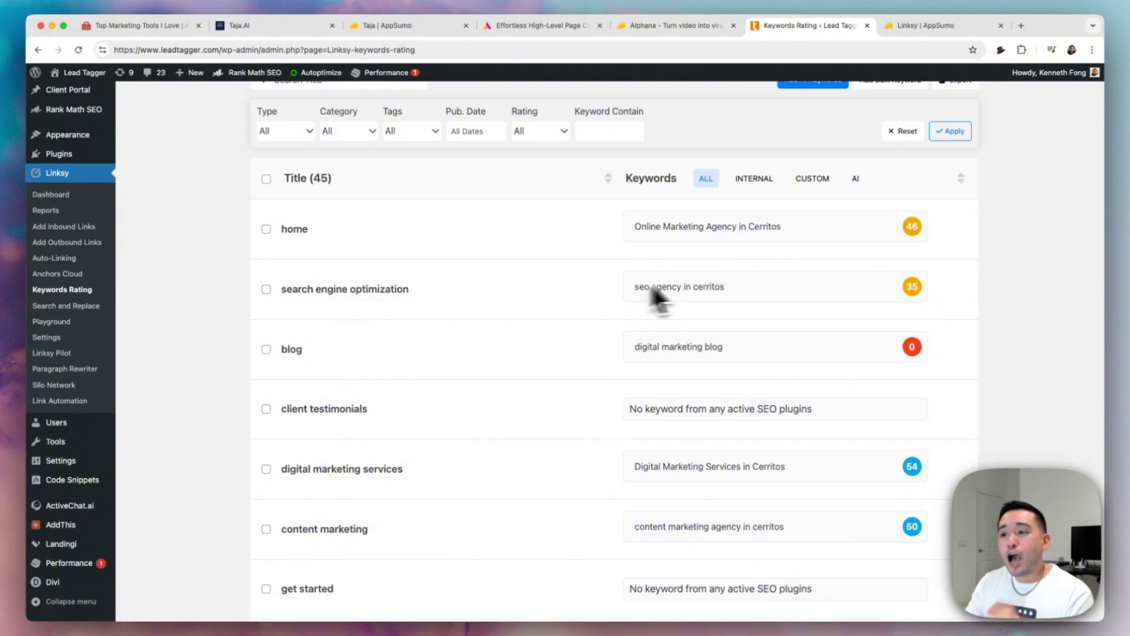
drag(634, 287, 715, 288)
scroll(737, 294, down, 5)
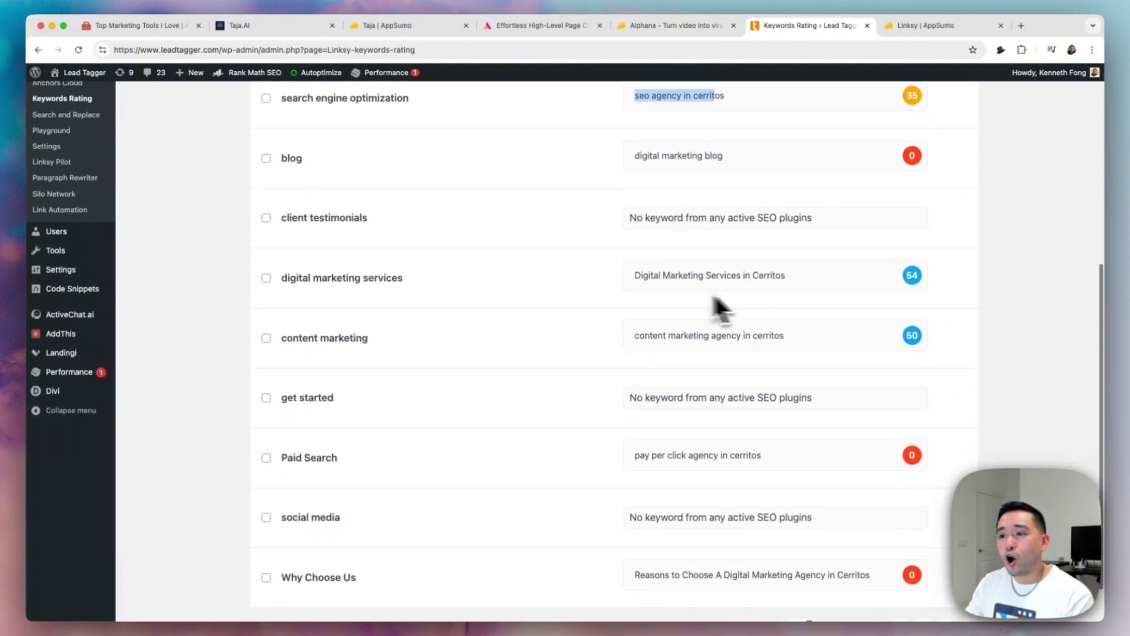
scroll(797, 290, down, 2)
scroll(694, 354, up, 5)
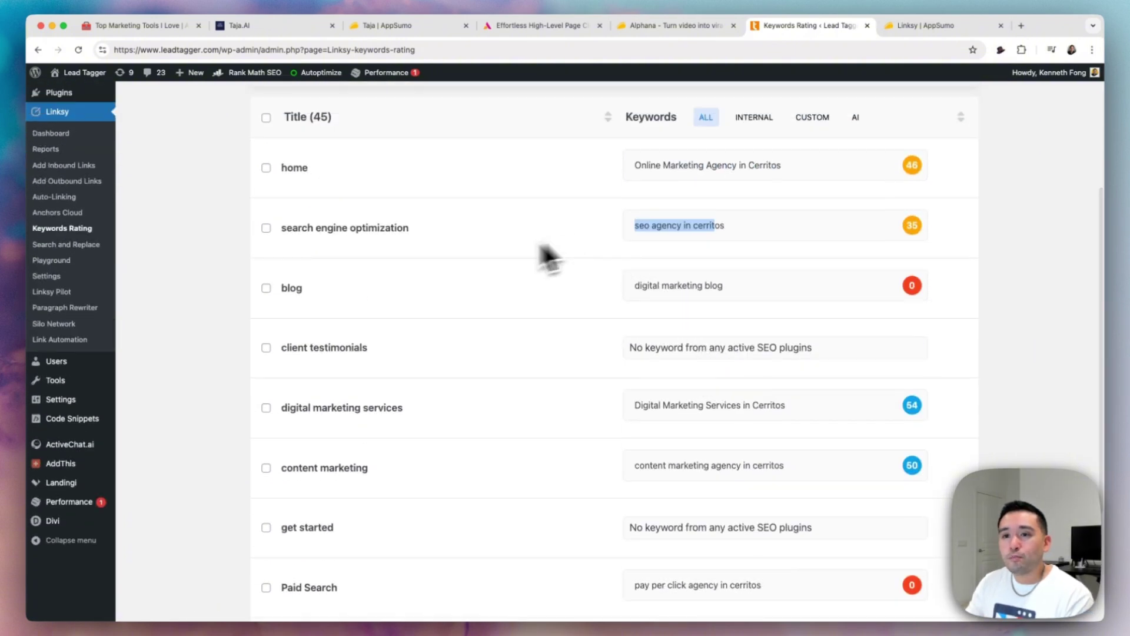
mouse_move(293, 229)
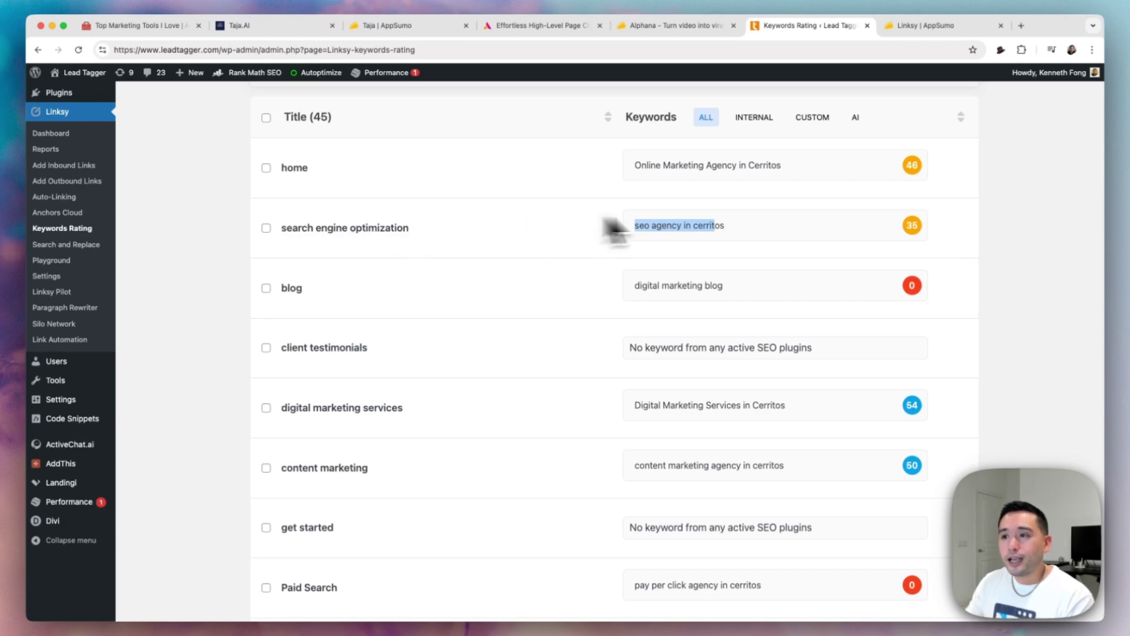
click(657, 227)
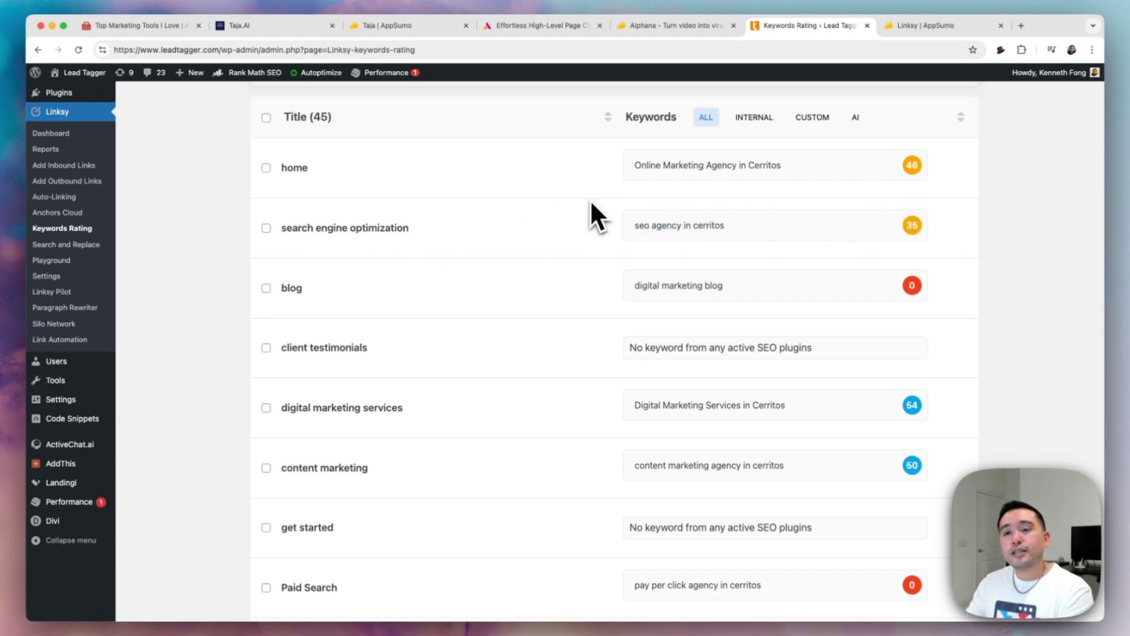
mouse_move(421, 232)
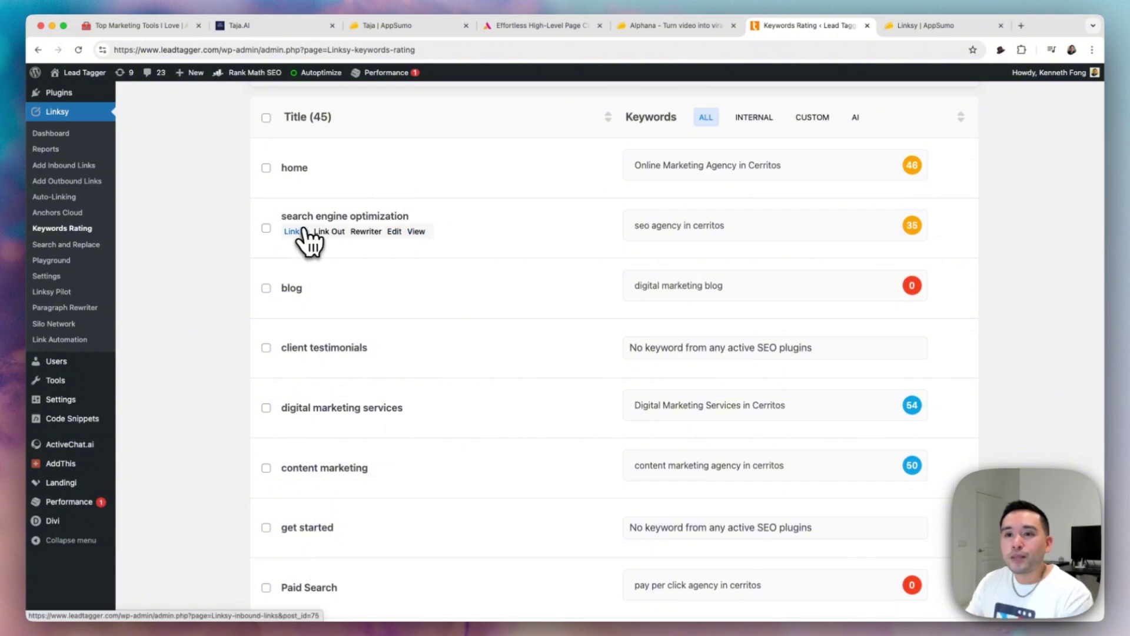
click(296, 231)
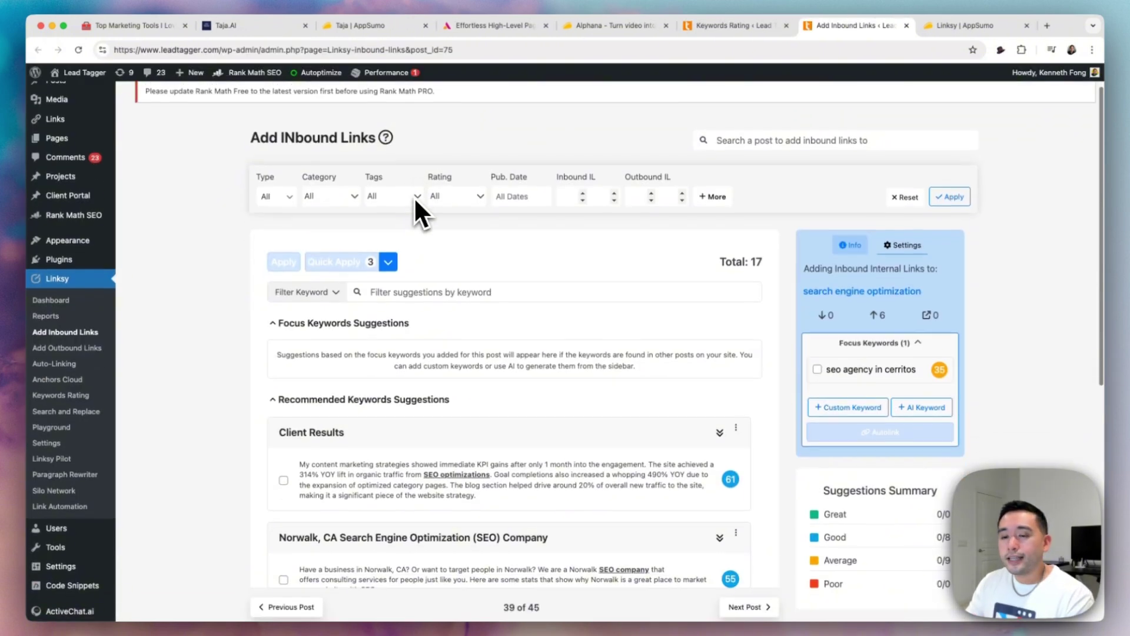
scroll(347, 408, down, 4)
scroll(332, 521, down, 3)
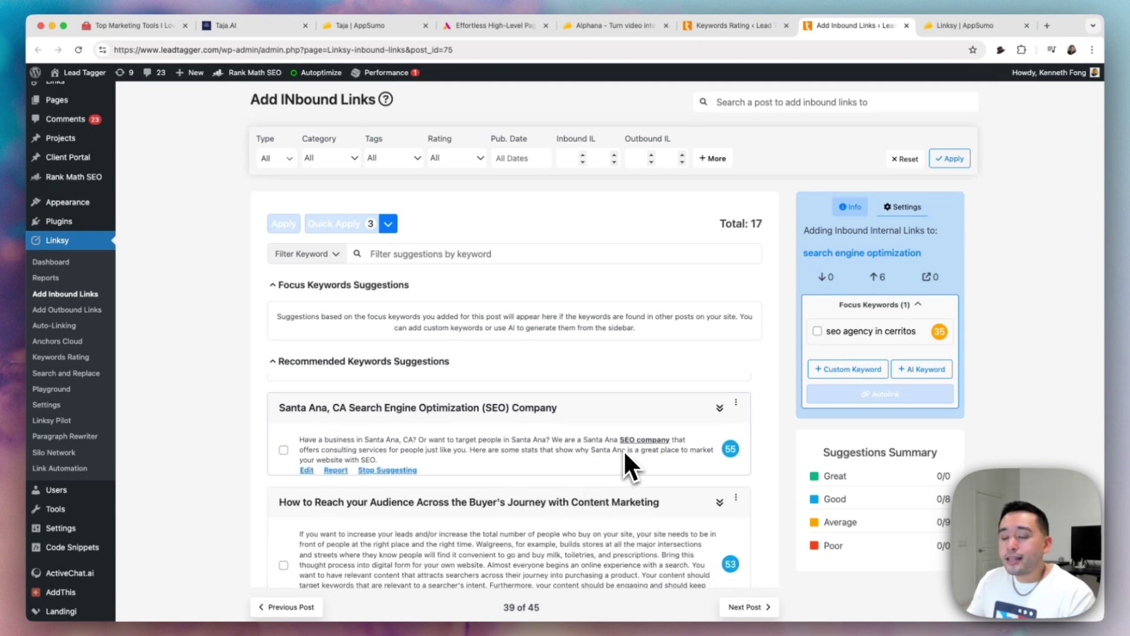
mouse_move(832, 279)
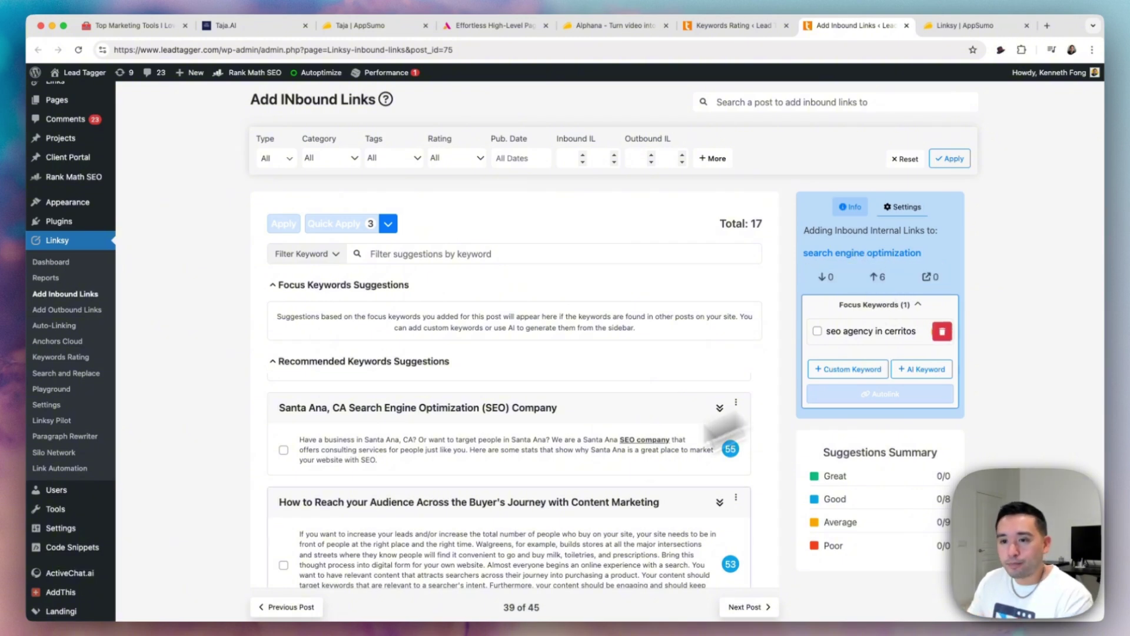
scroll(329, 430, down, 2)
scroll(313, 412, down, 5)
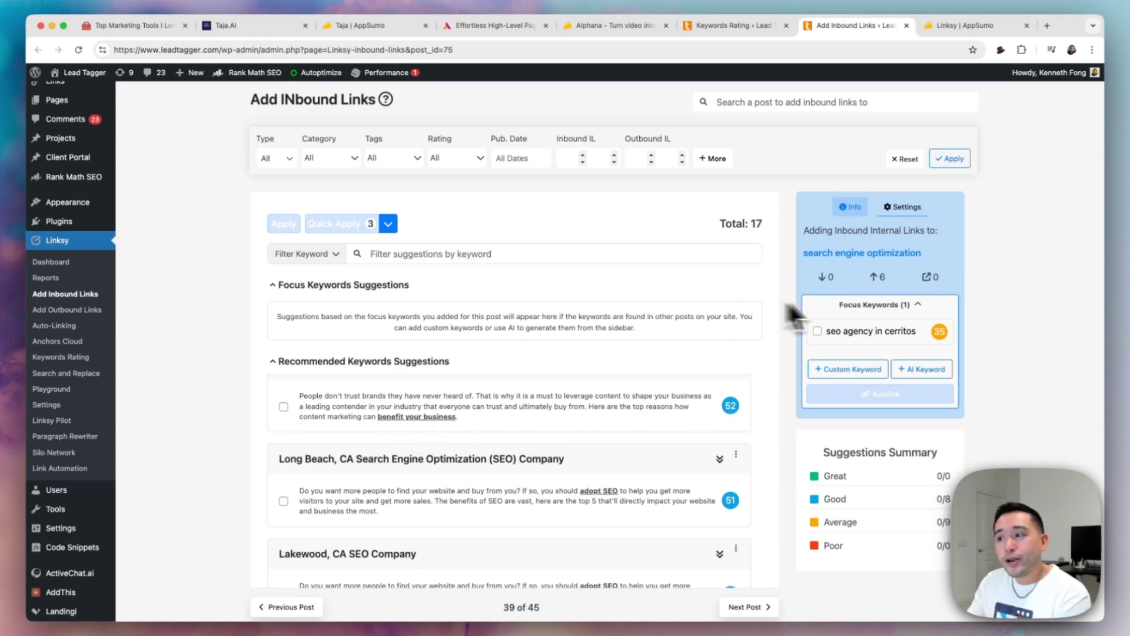
scroll(686, 412, down, 5)
scroll(577, 460, down, 10)
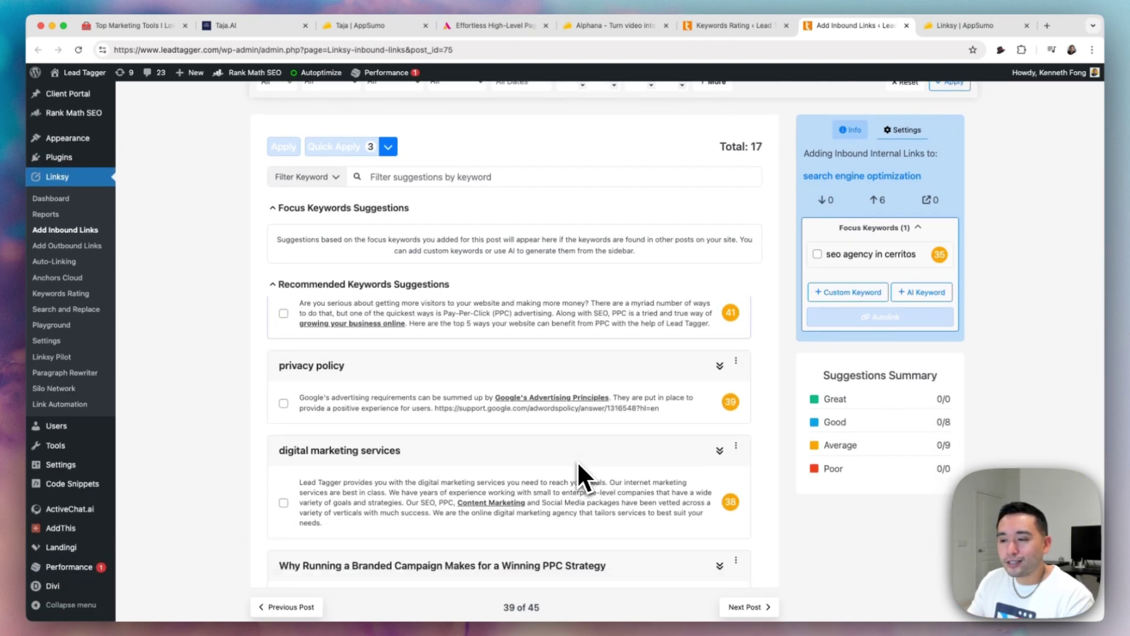
scroll(732, 486, up, 15)
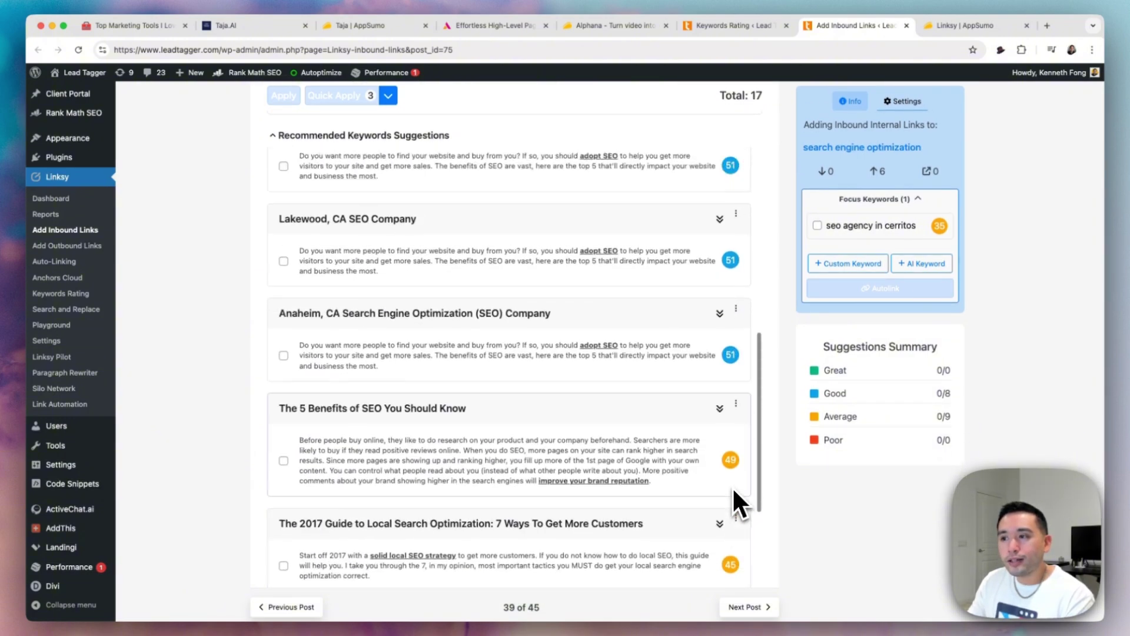
scroll(733, 486, up, 5)
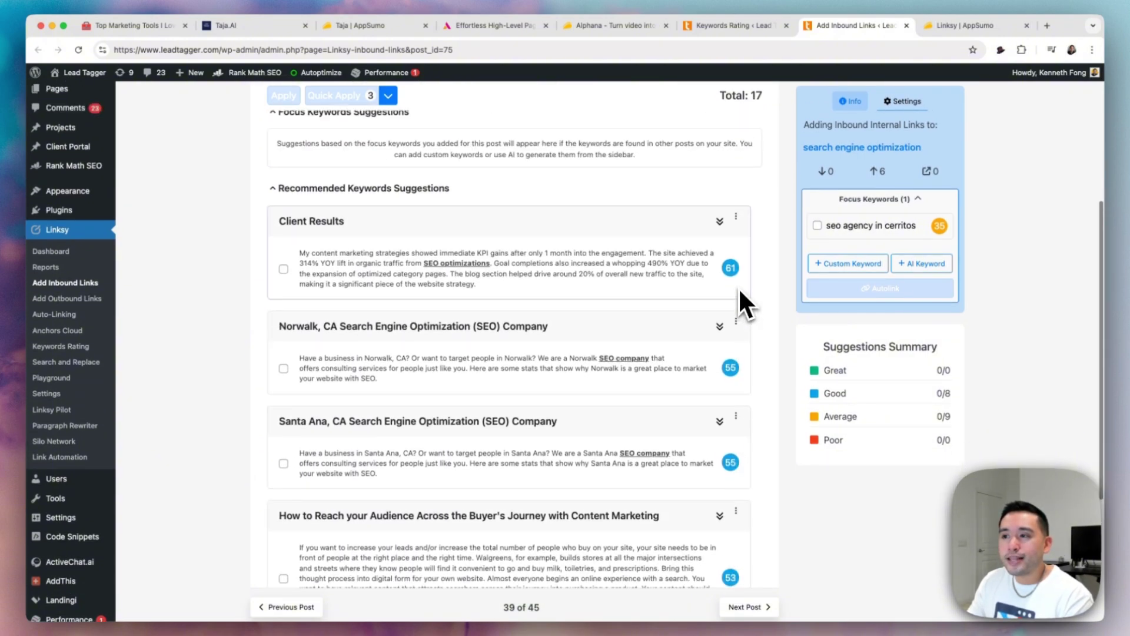
mouse_move(374, 297)
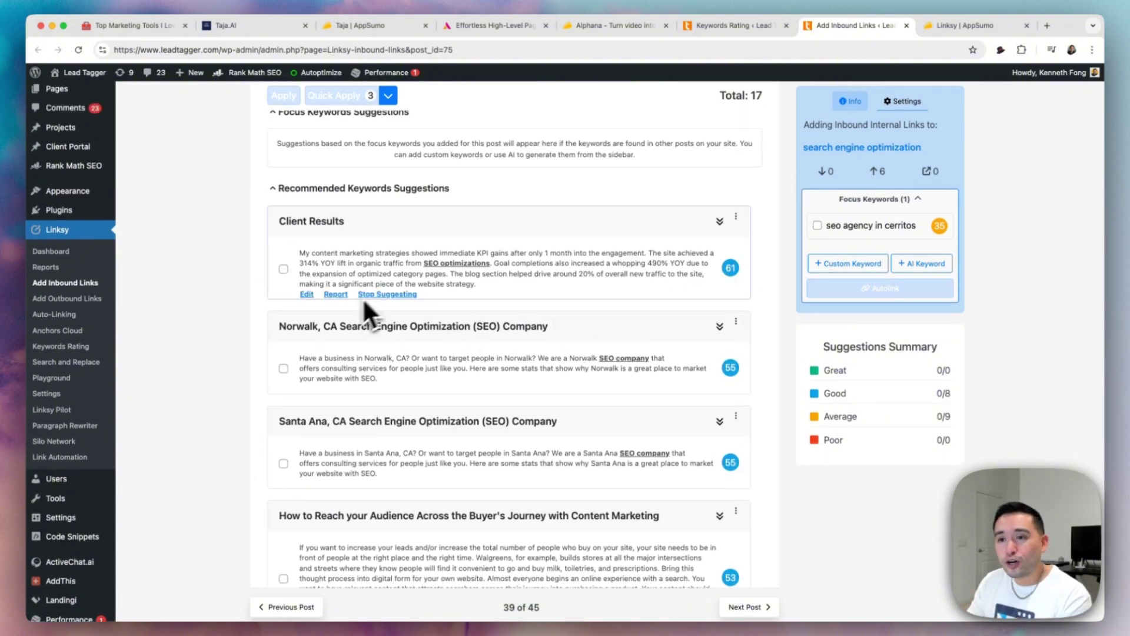
click(283, 268)
click(283, 368)
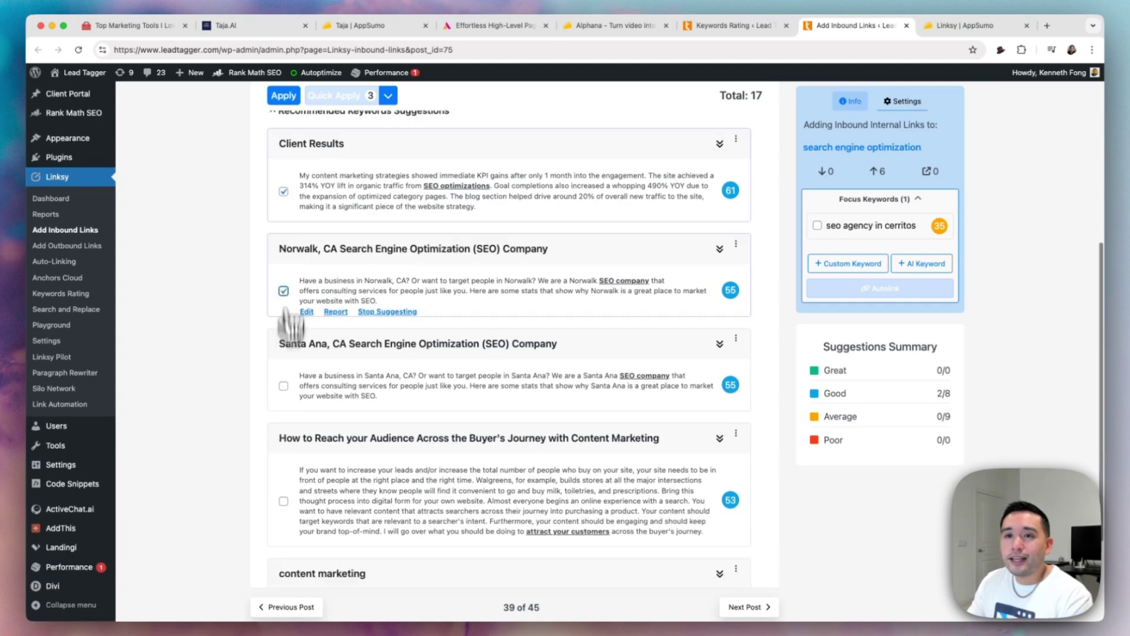
scroll(283, 294, down, 5)
scroll(377, 153, up, 3)
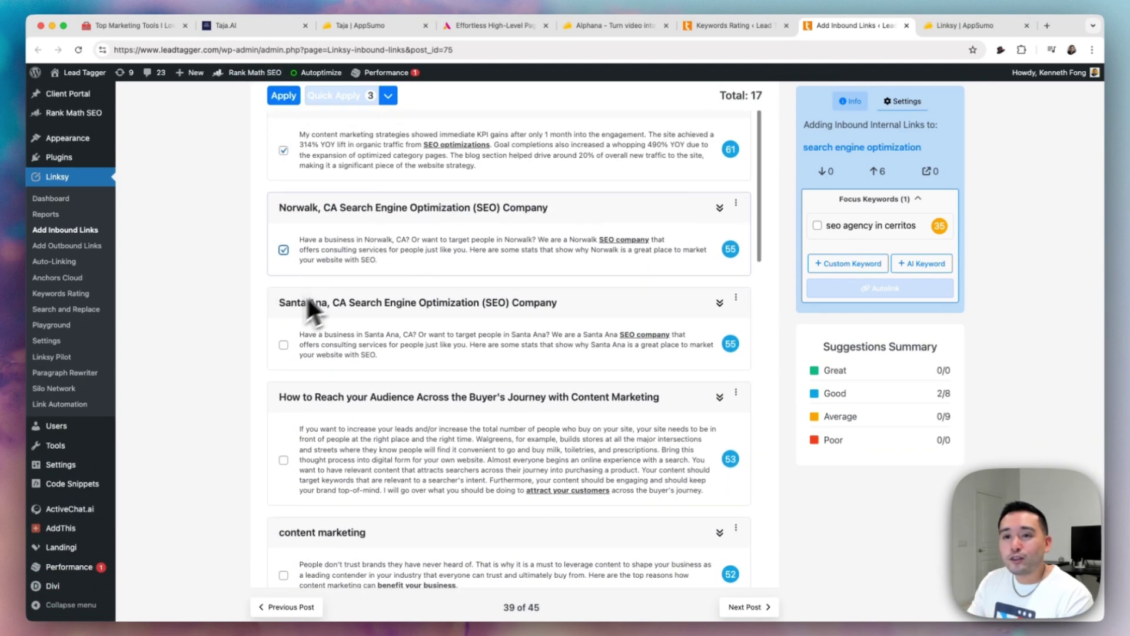
click(283, 250)
click(283, 150)
scroll(529, 264, up, 2)
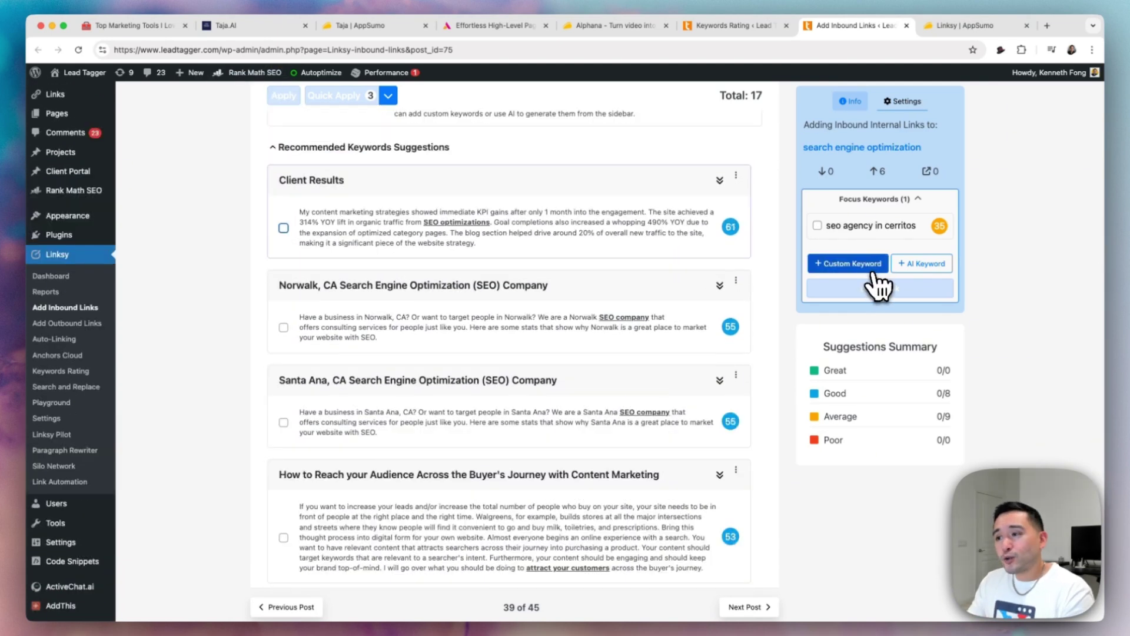
click(854, 264)
click(900, 263)
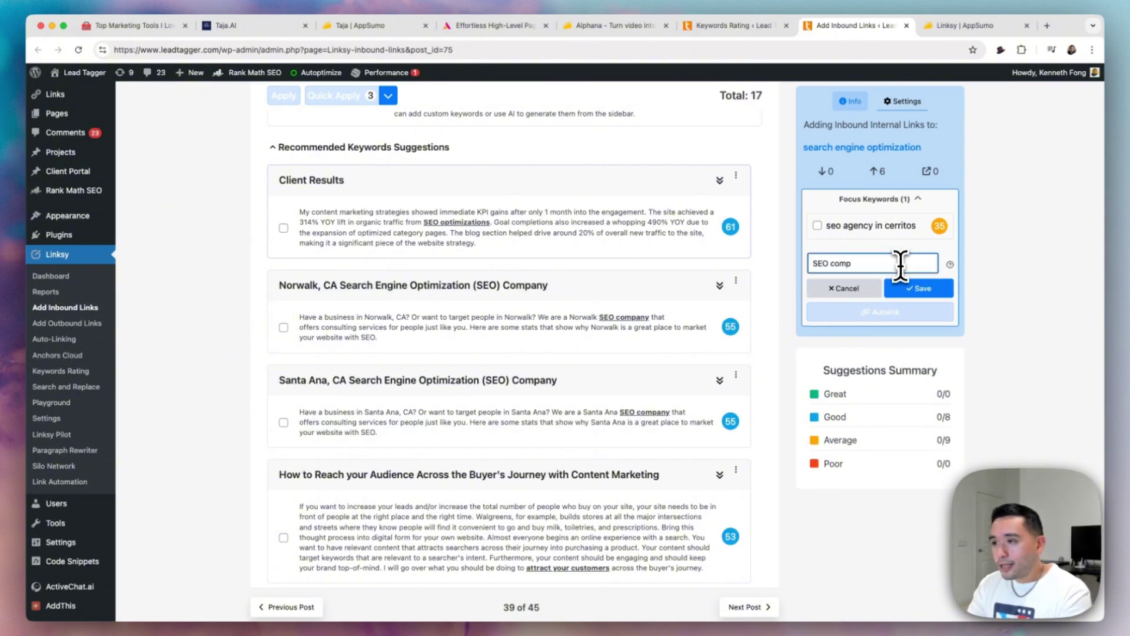
scroll(900, 263, up, 3)
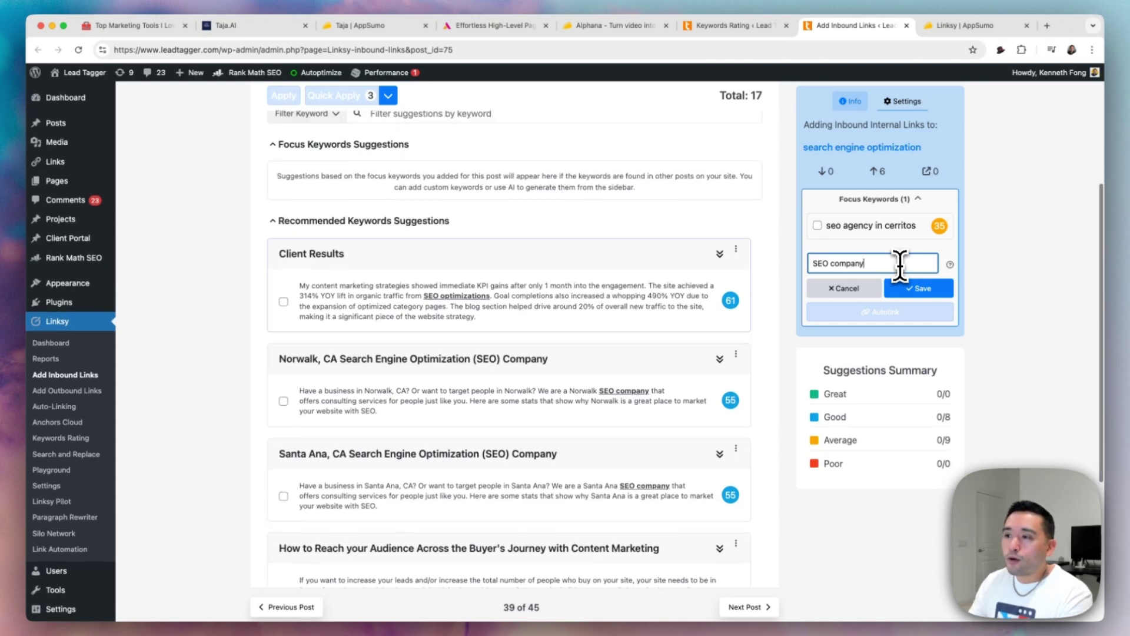
click(925, 293)
mouse_move(848, 222)
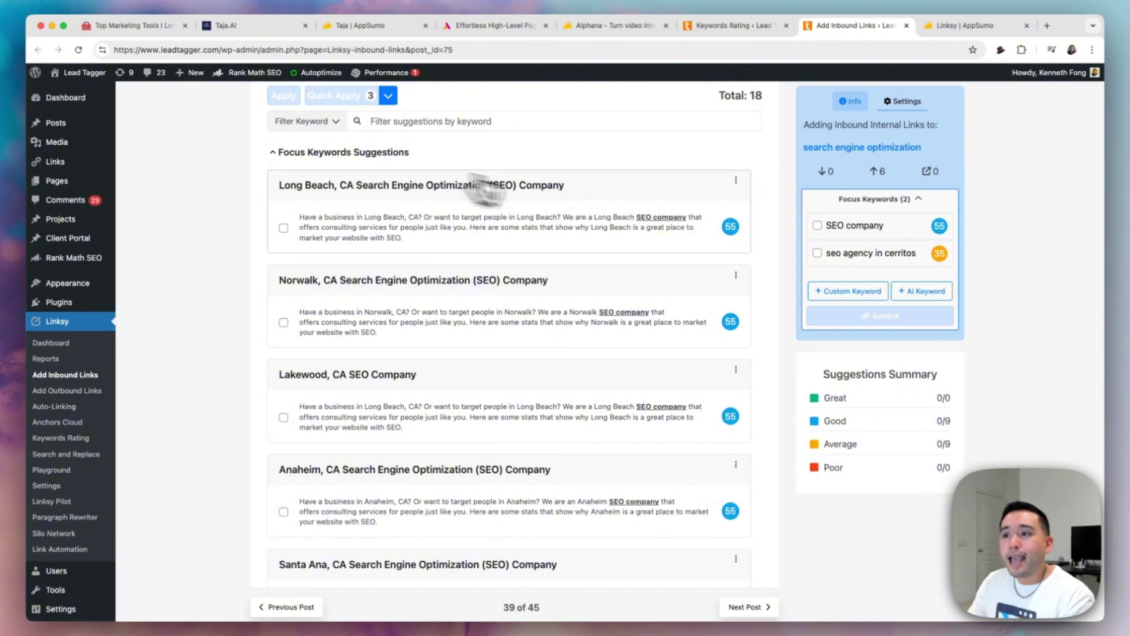
mouse_move(538, 223)
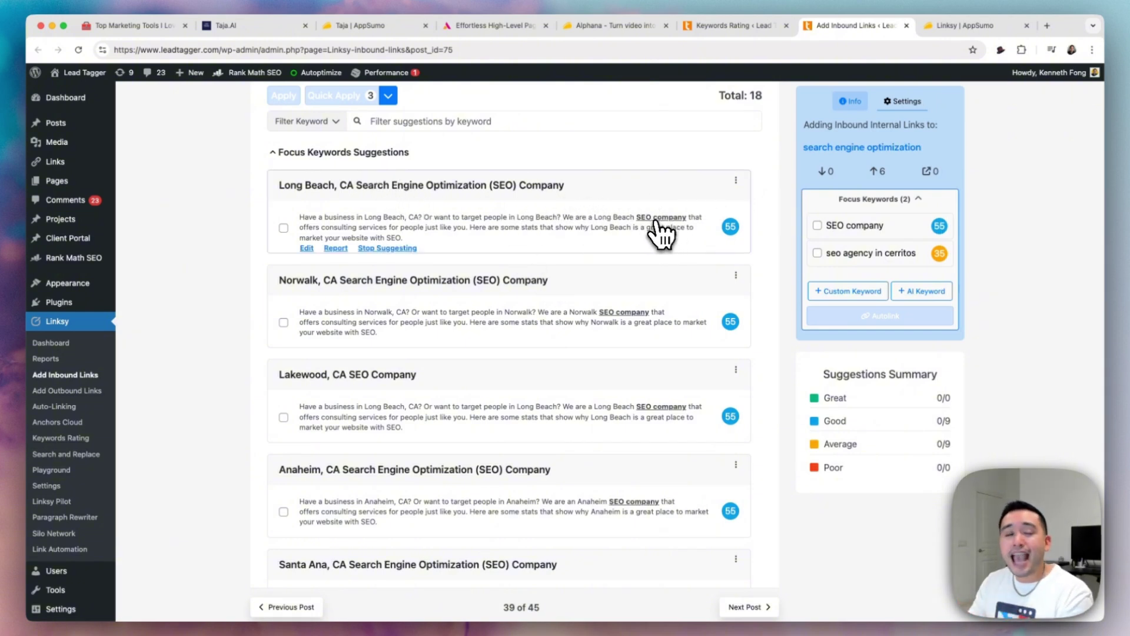
scroll(327, 222, down, 4)
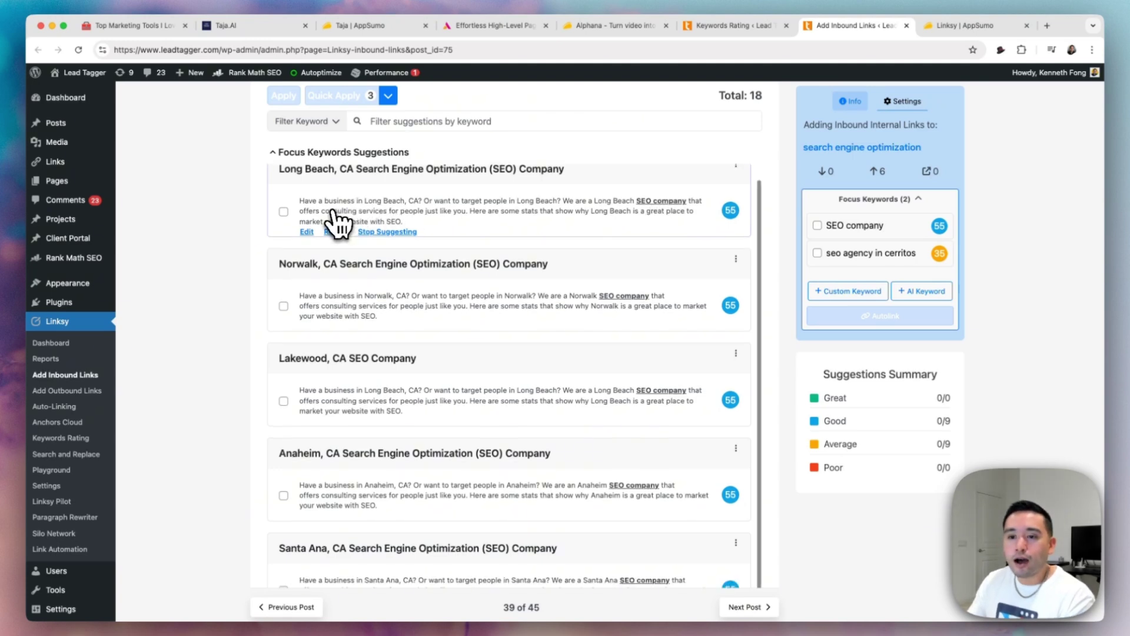
scroll(340, 295, down, 8)
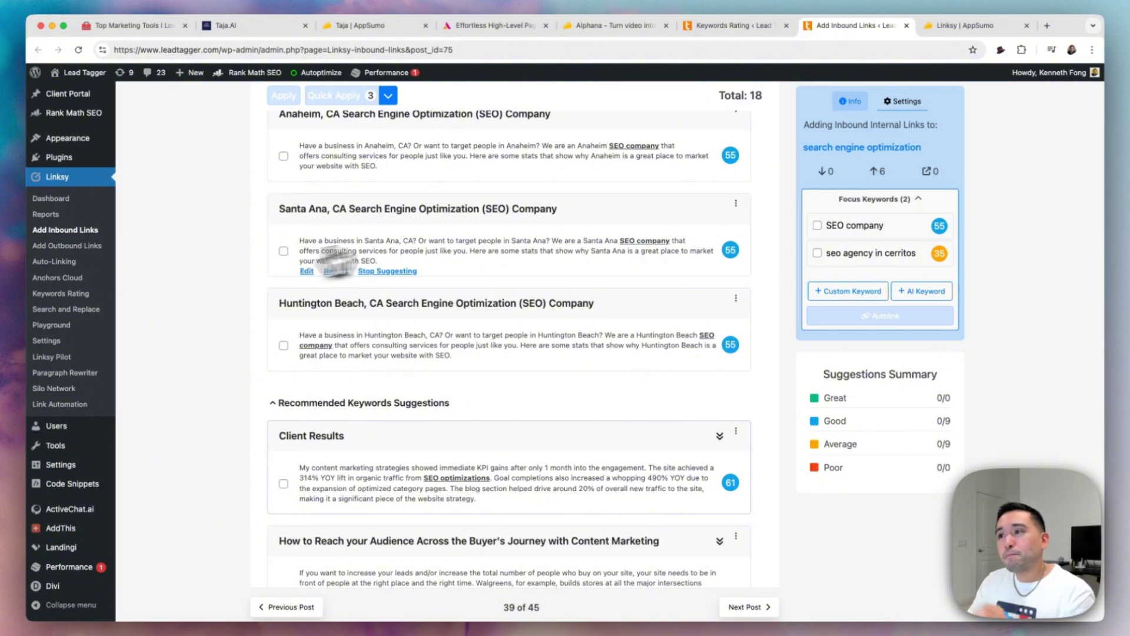
scroll(677, 247, up, 10)
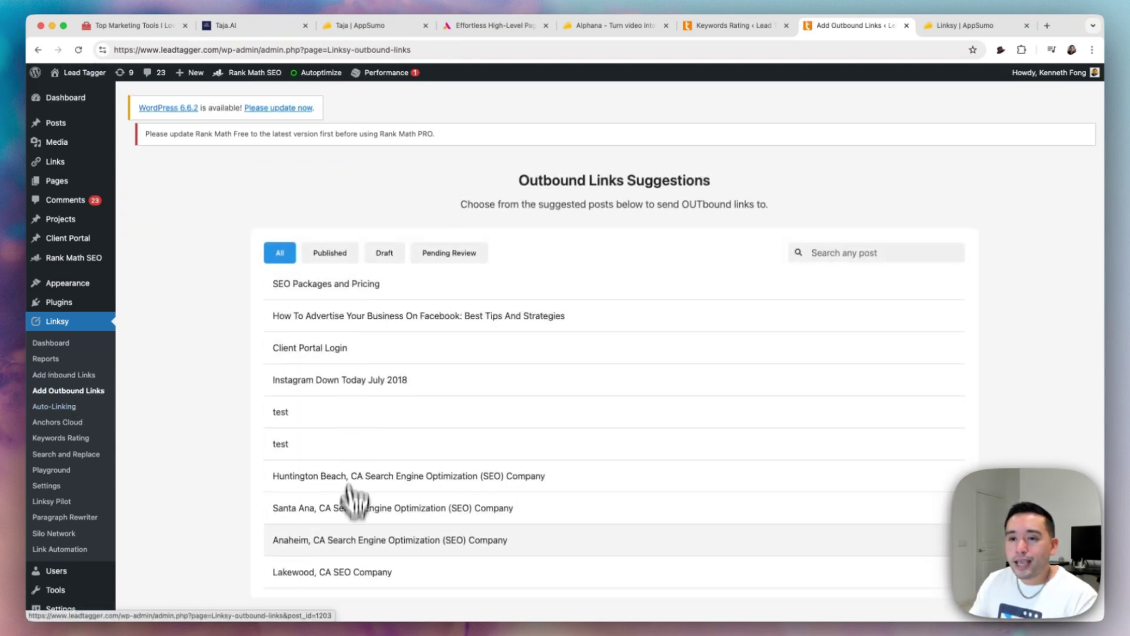
Open and browse outbound link suggestions for the Facebook advertising post.
click(373, 327)
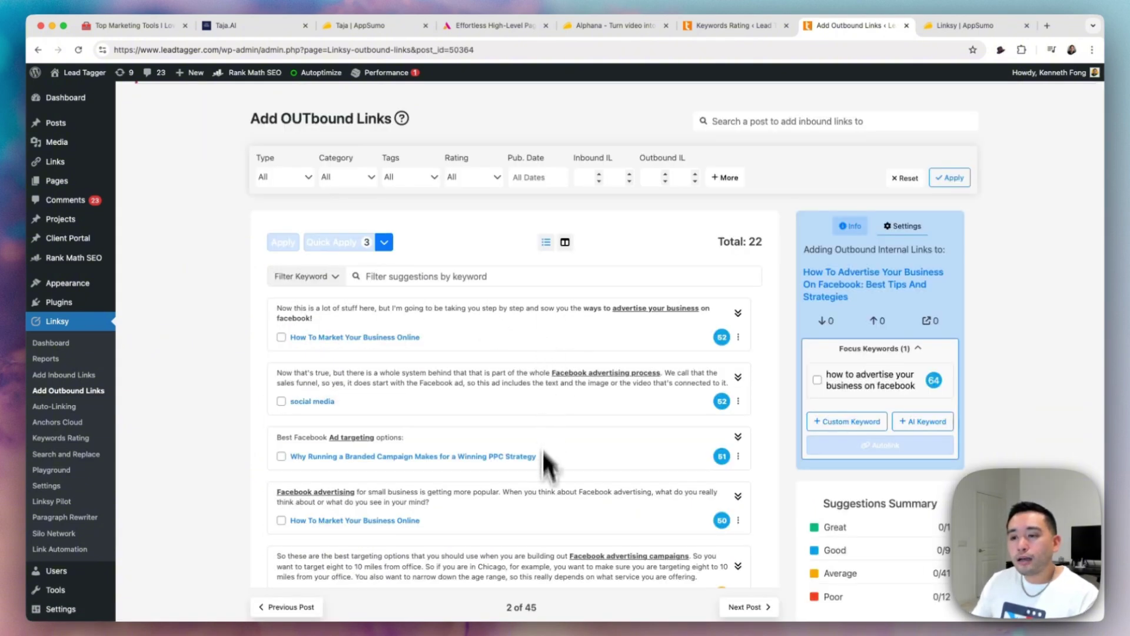
scroll(542, 518, down, 1)
mouse_move(355, 429)
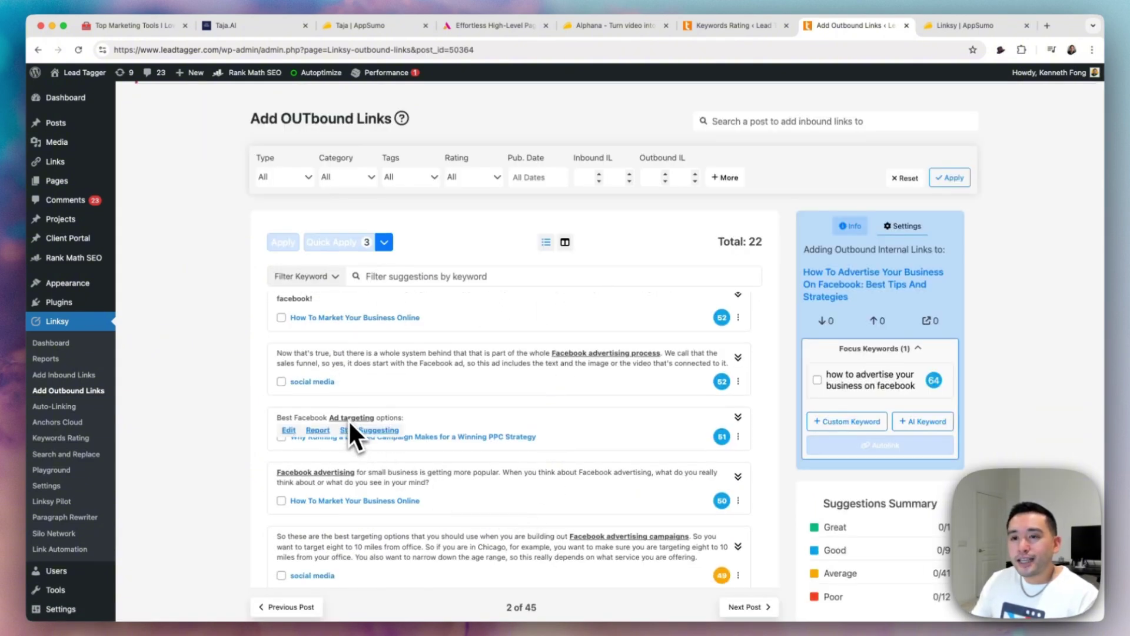
scroll(633, 359, down, 1)
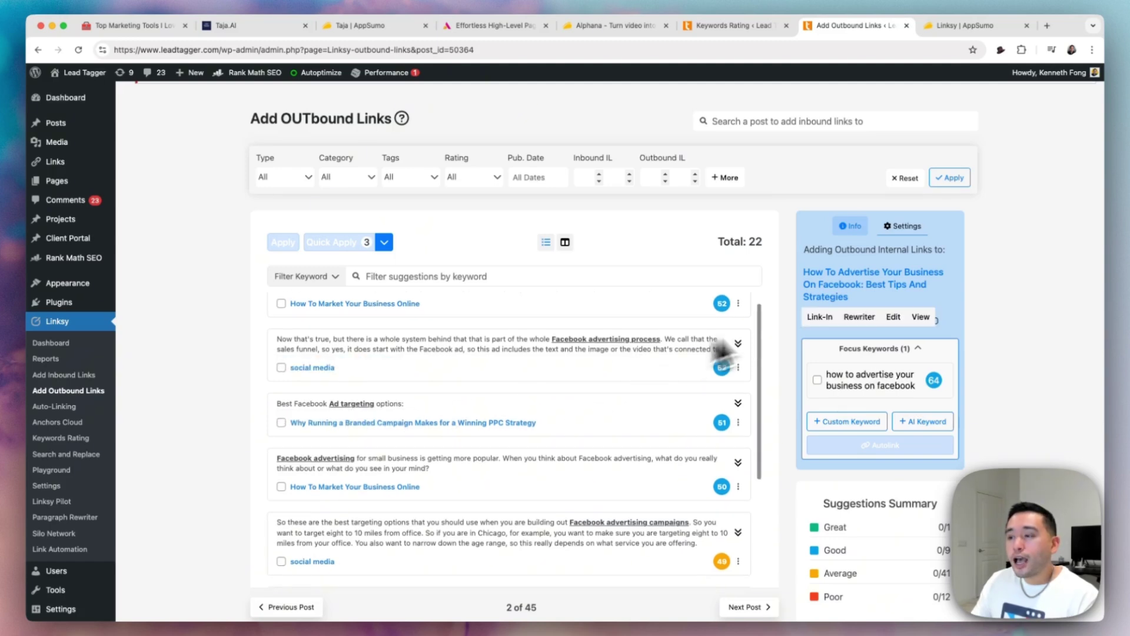
scroll(721, 378, up, 2)
mouse_move(300, 324)
mouse_move(872, 283)
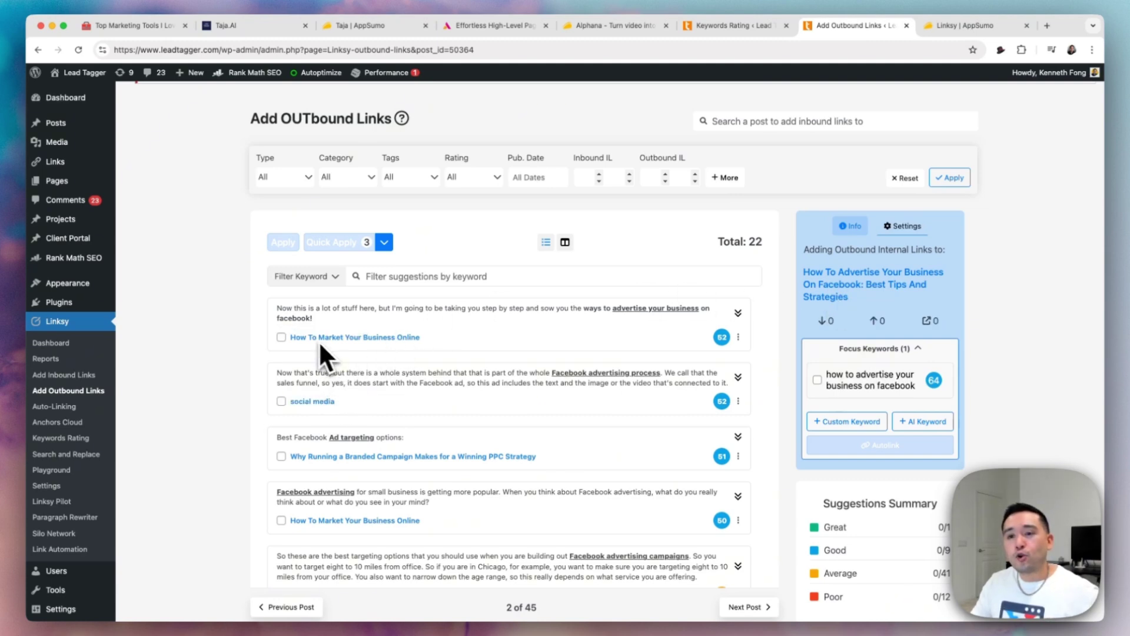
Expand more suggested links for the second sentence, then return to the outbound posts list.
click(351, 386)
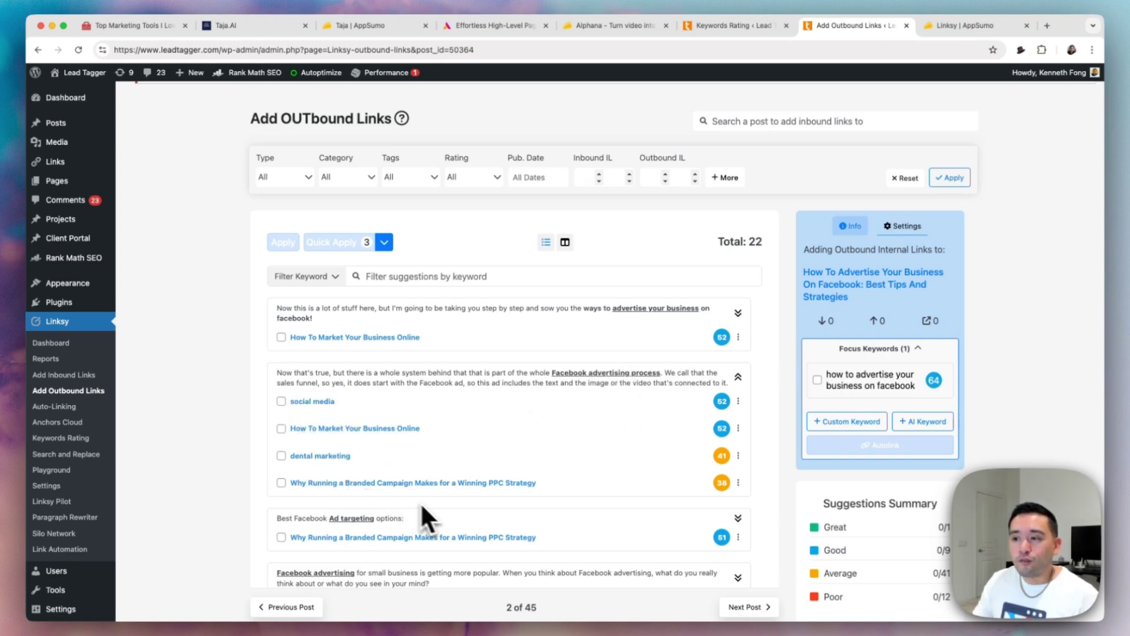
scroll(465, 412, down, 3)
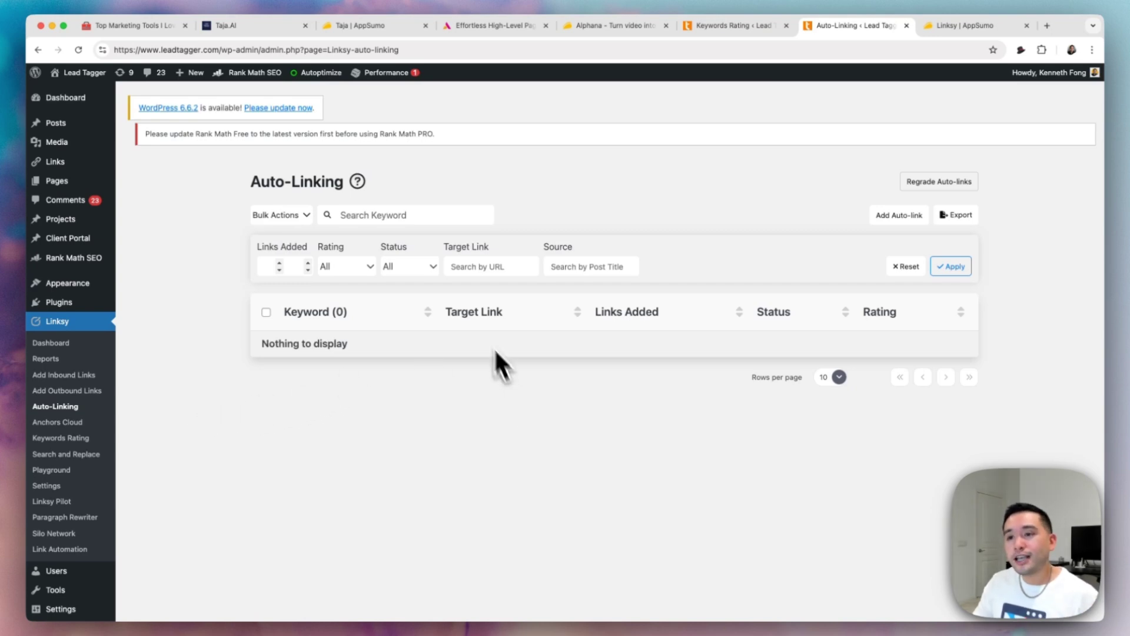
key(super+bracketleft)
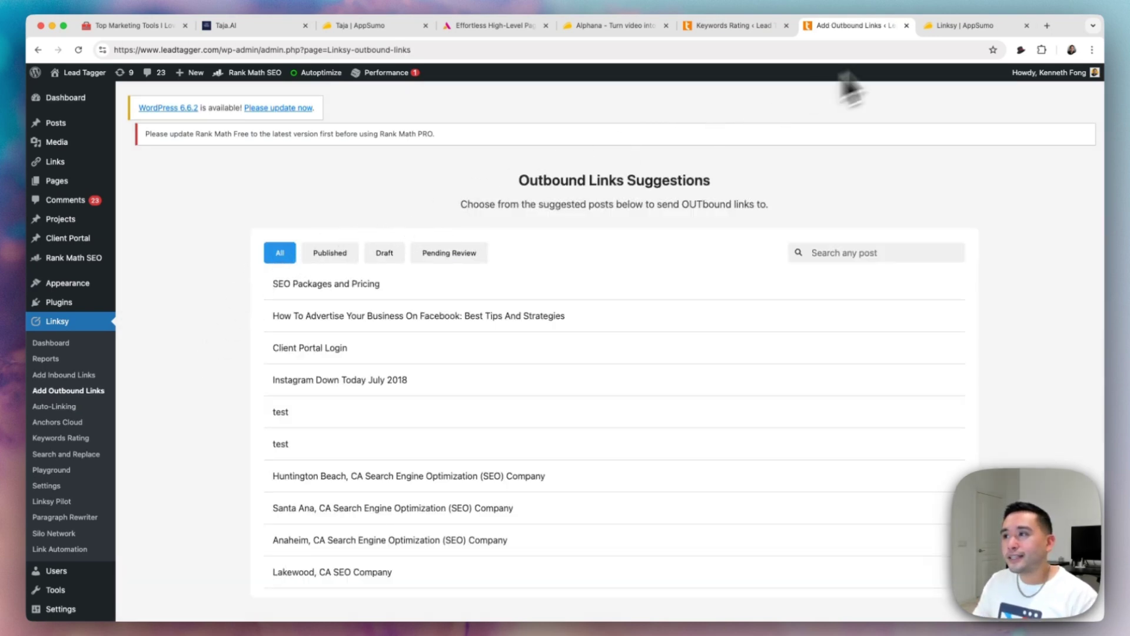
Switch to Linksy's AppSumo deal page ($69 lifetime, 71% off $237) and scroll through Plans & features.
click(945, 26)
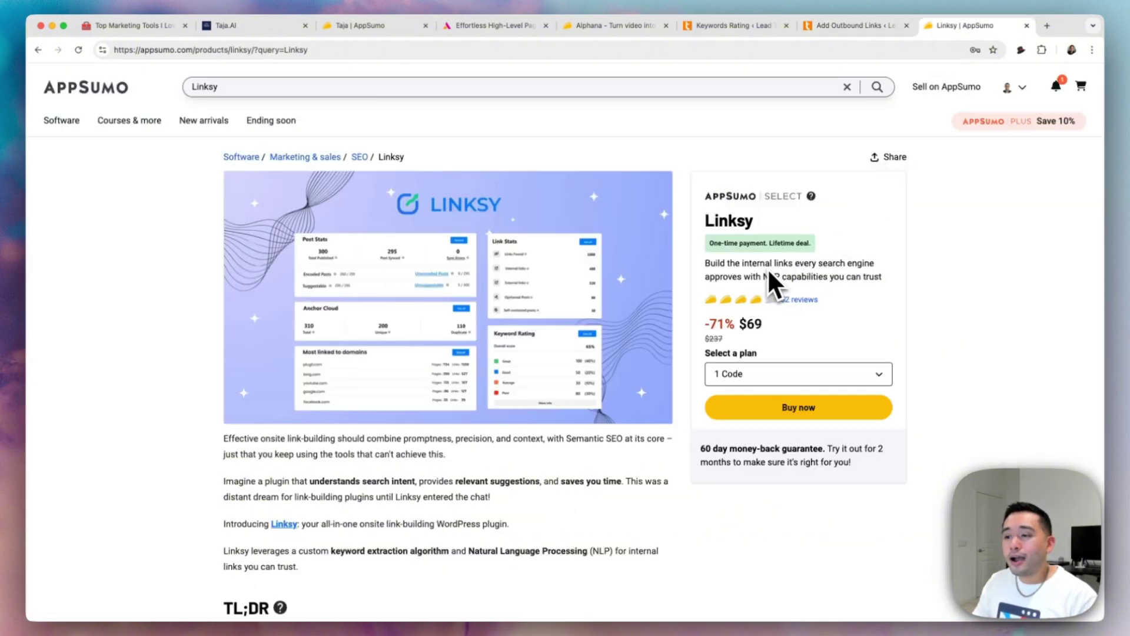
scroll(815, 327, down, 15)
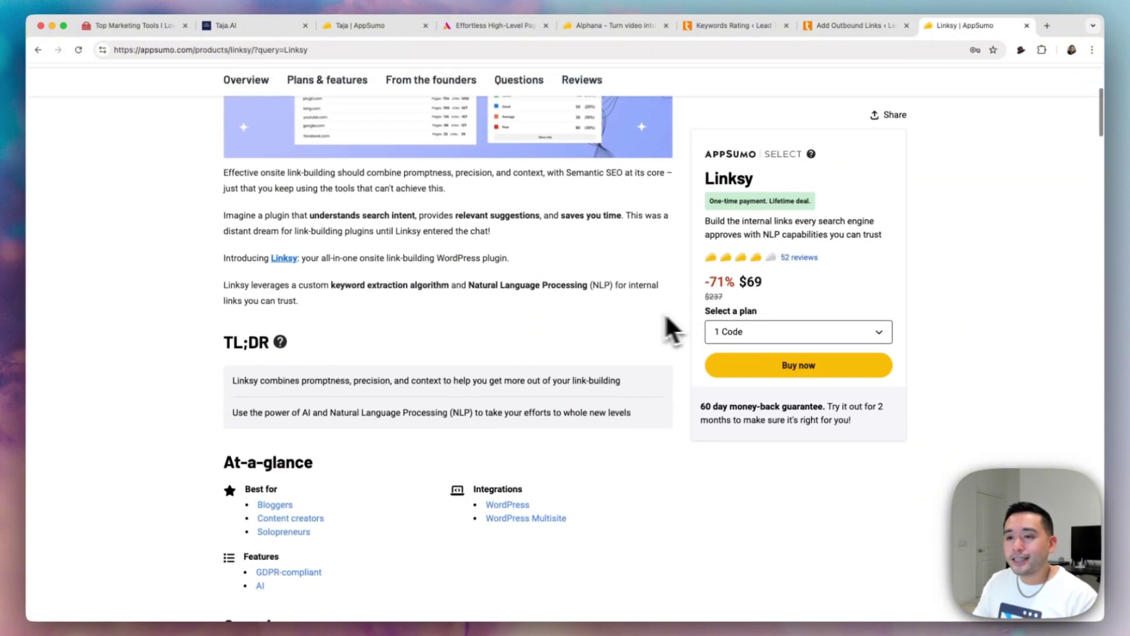
scroll(641, 325, down, 20)
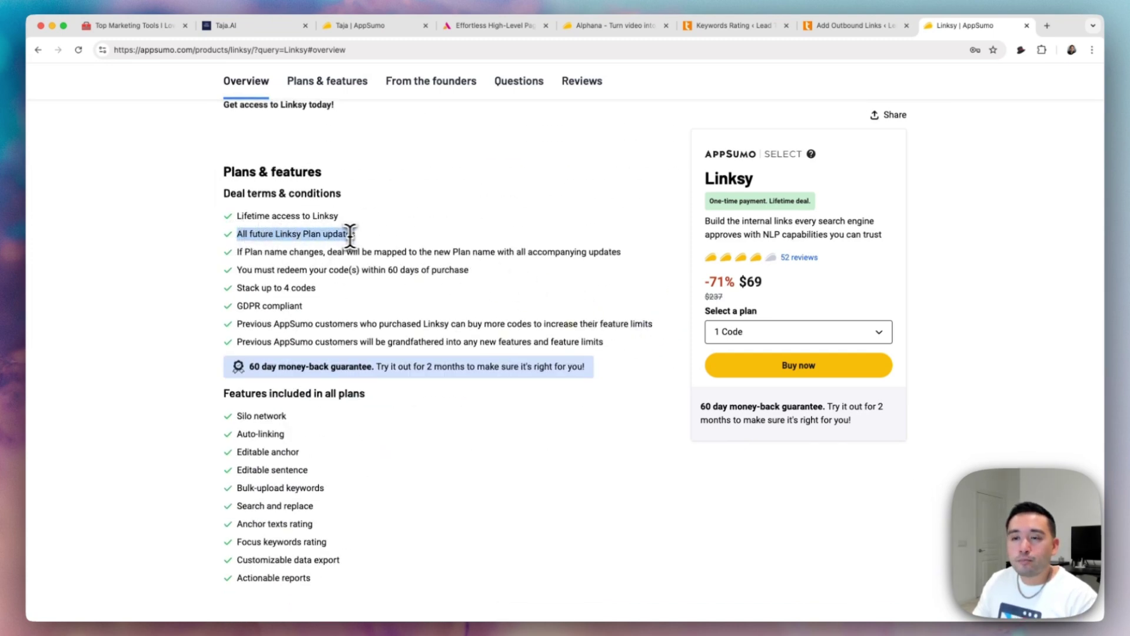
scroll(341, 242, down, 1)
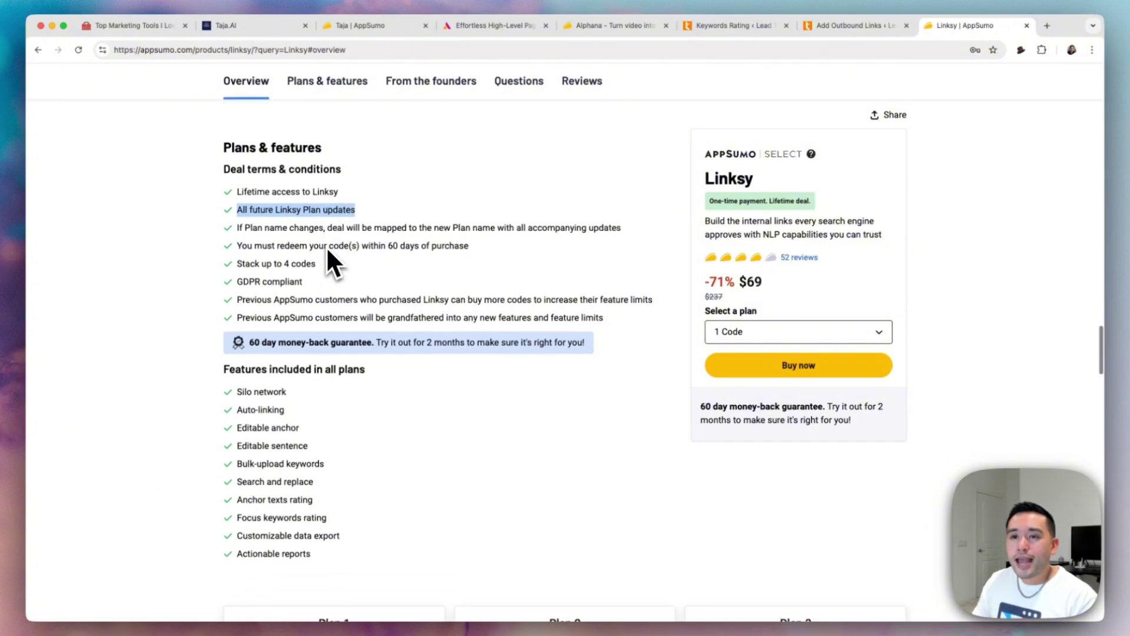
scroll(324, 223, up, 20)
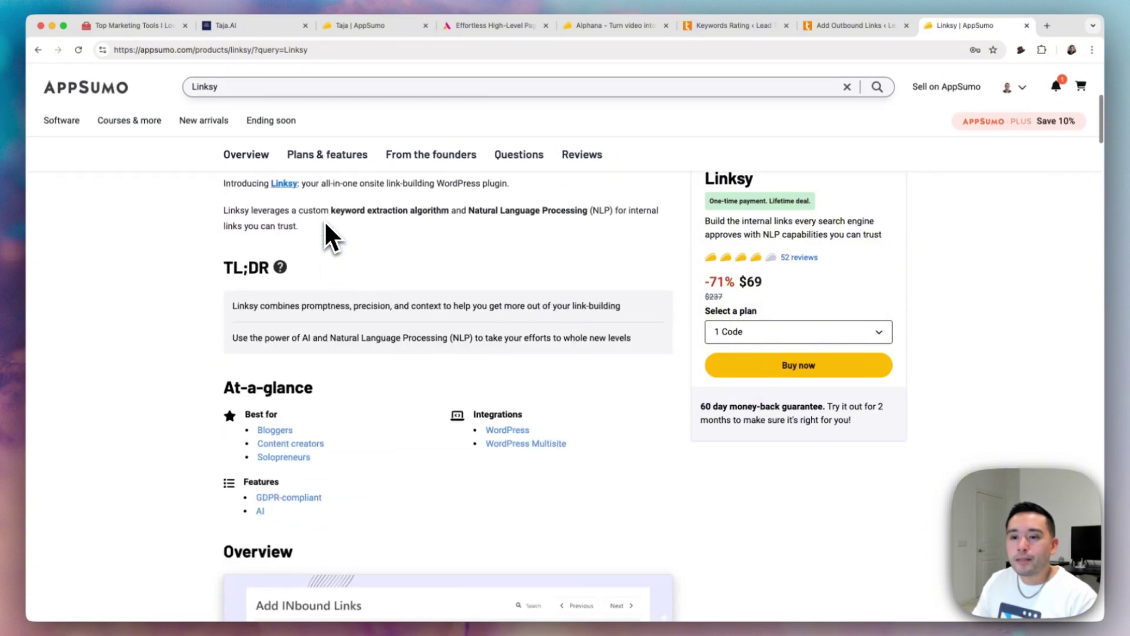
scroll(324, 220, up, 5)
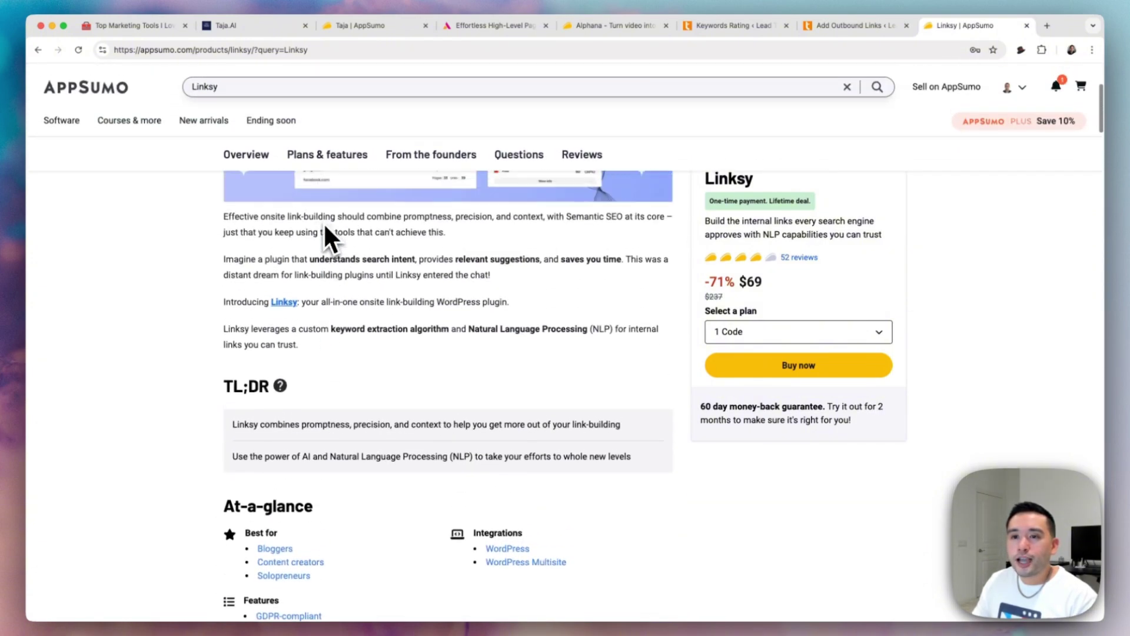
Open plugli.com/linksy and view yearly pricing: $59 for 1 site, $118 for 3, $219 for 10.
click(284, 305)
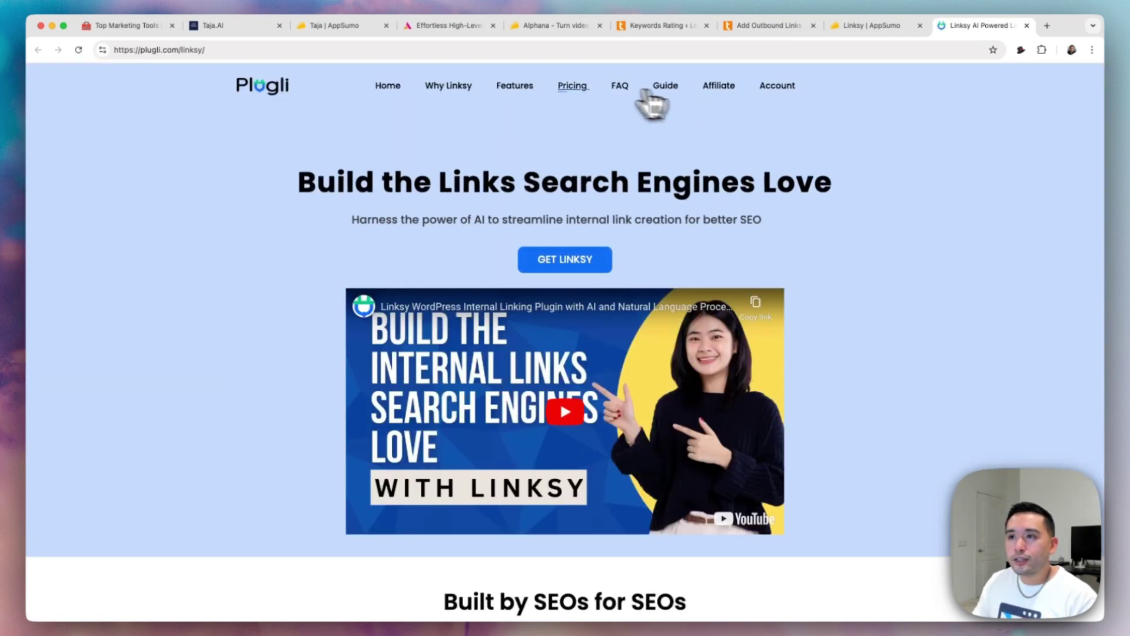
click(574, 85)
scroll(500, 218, up, 3)
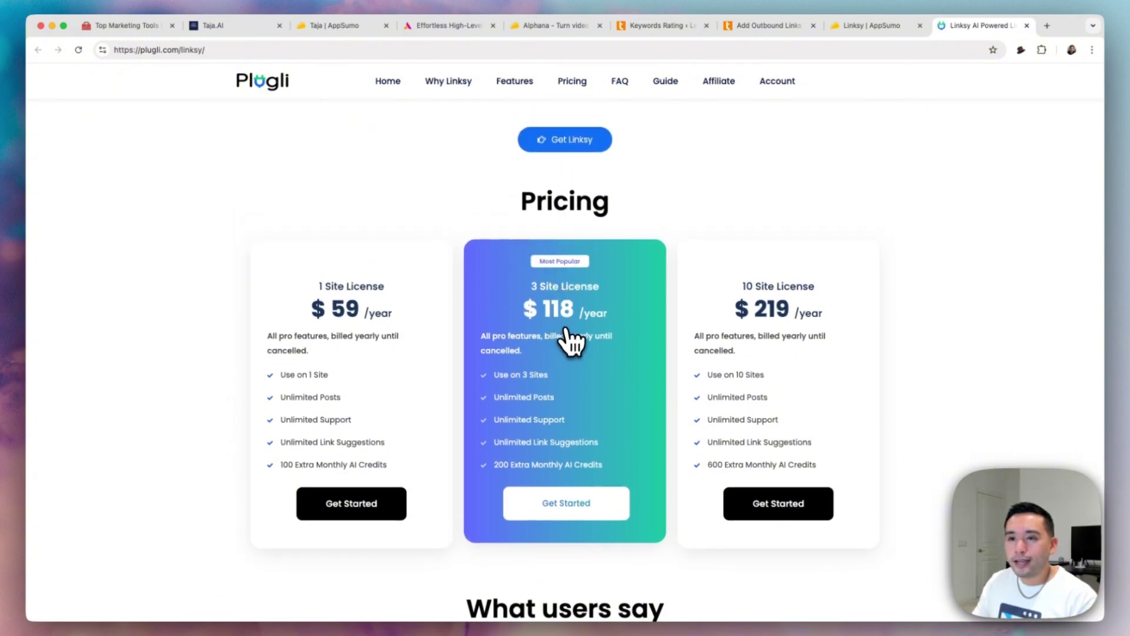
drag(372, 287, 345, 285)
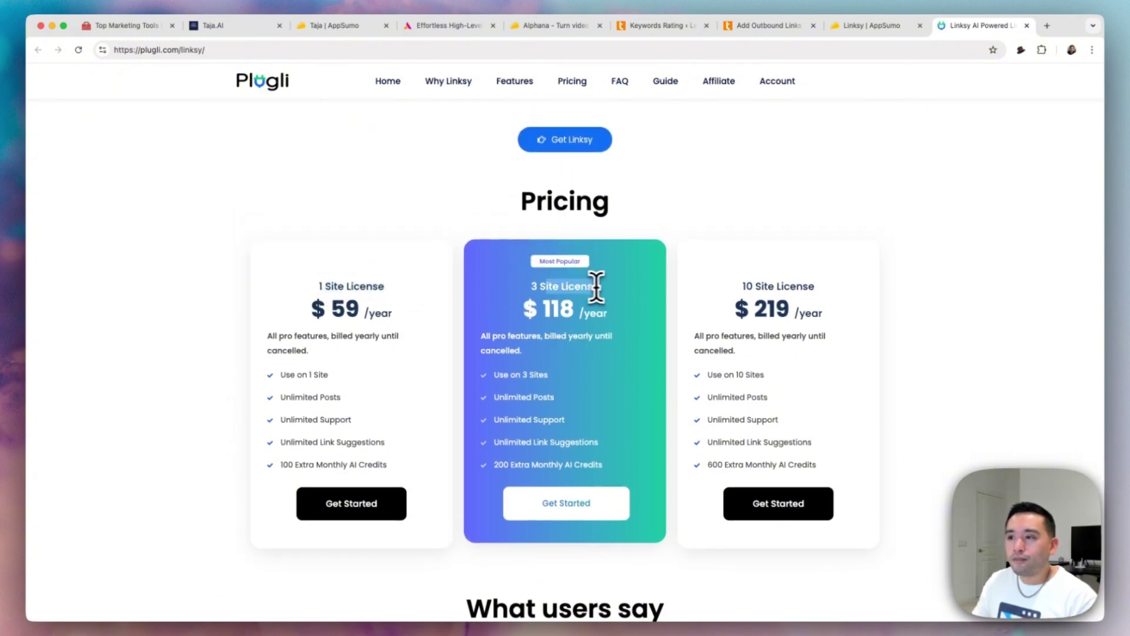
Back on AppSumo, set the top Linksy plan to 4 codes, showing $276 for 10 sites.
click(875, 25)
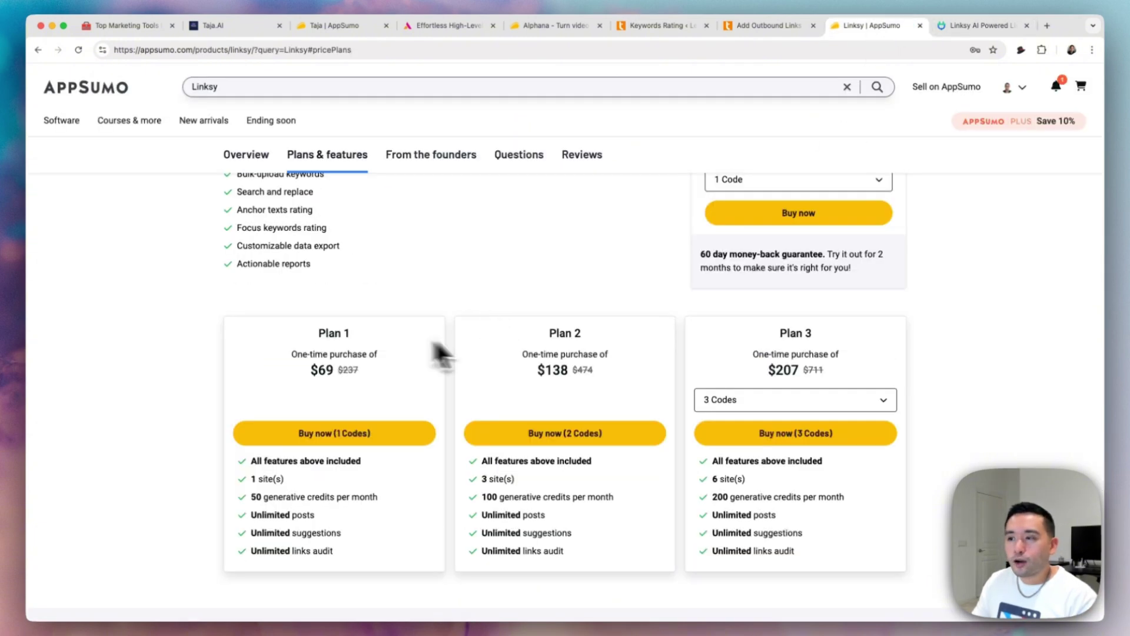
click(757, 400)
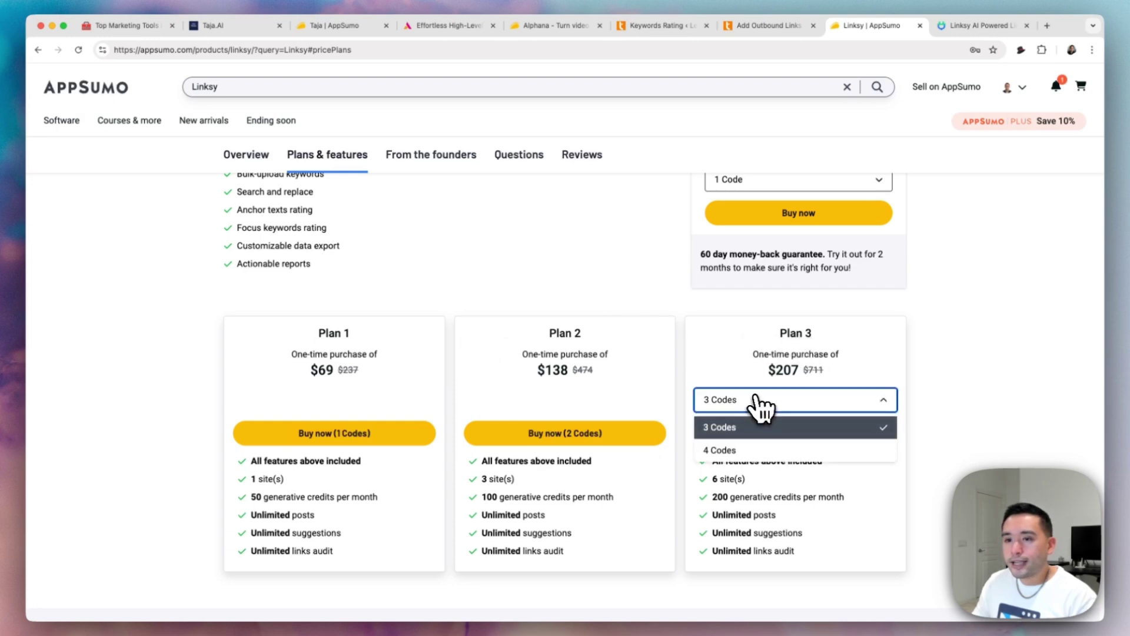
click(739, 450)
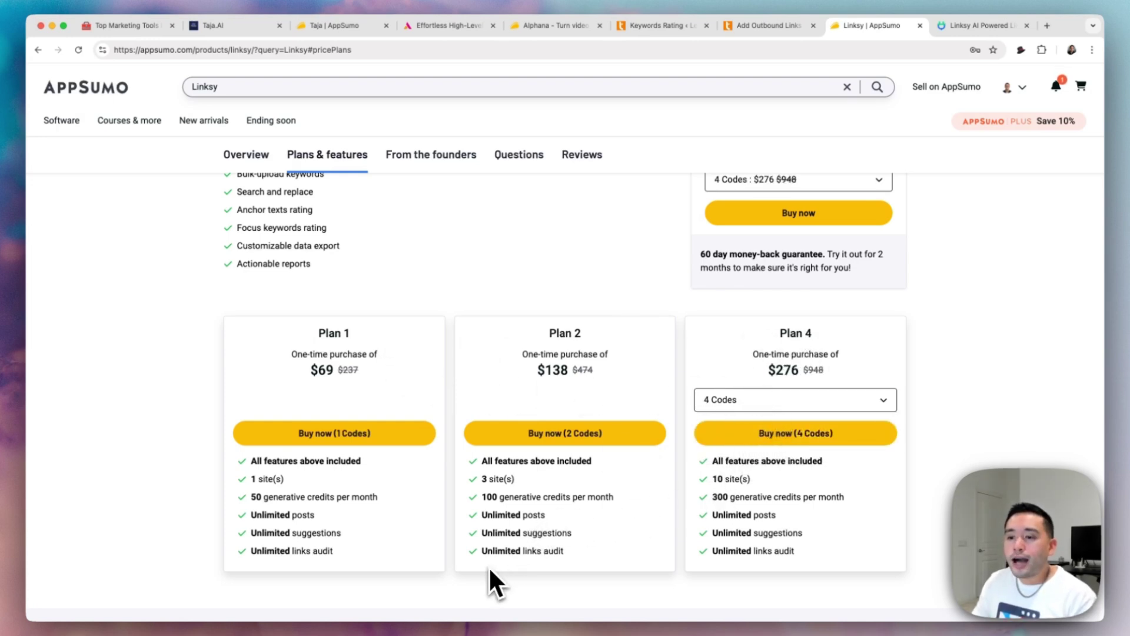
scroll(598, 521, down, 2)
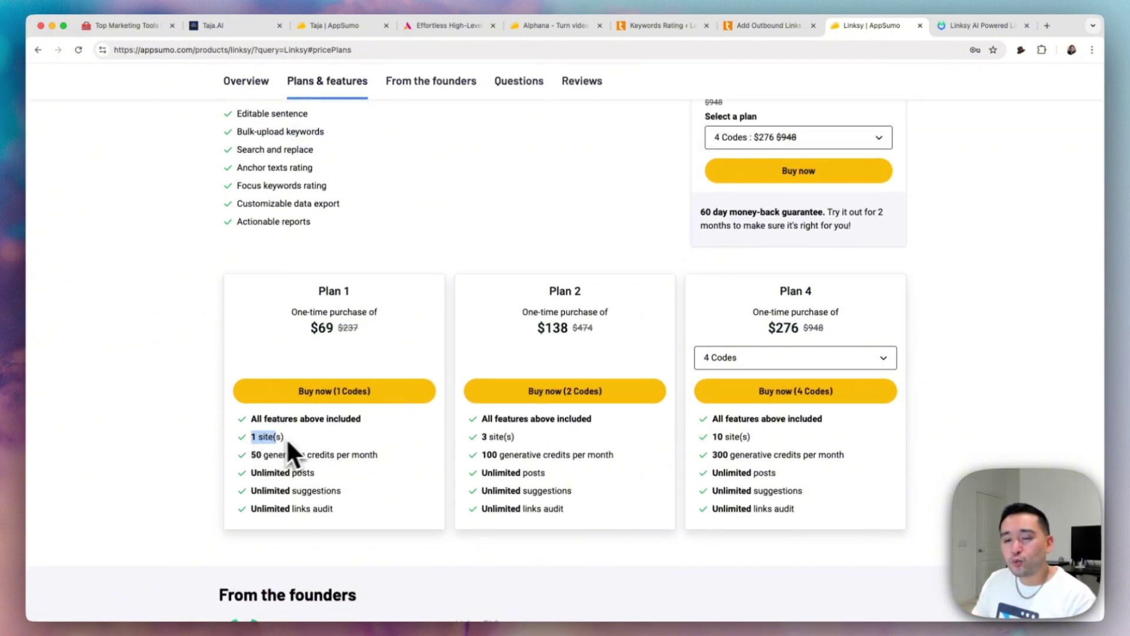
drag(516, 446, 482, 442)
click(748, 359)
click(764, 359)
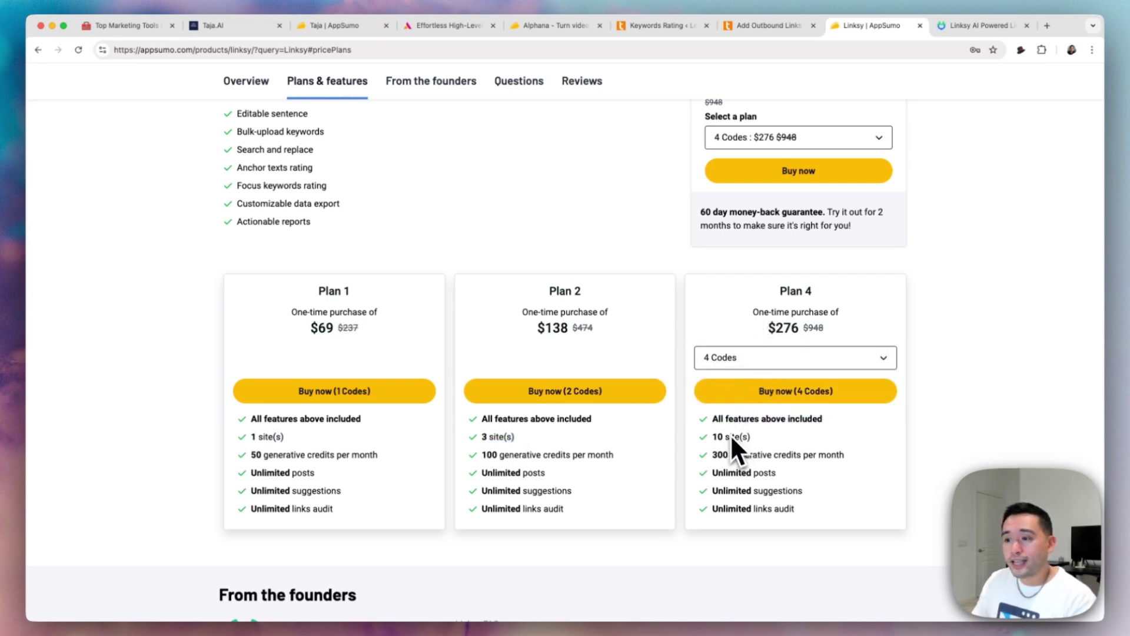
Scroll through the Linksy plan features and FAQ, highlighting key lines.
scroll(750, 438, down, 4)
drag(711, 226, 848, 232)
scroll(712, 331, down, 3)
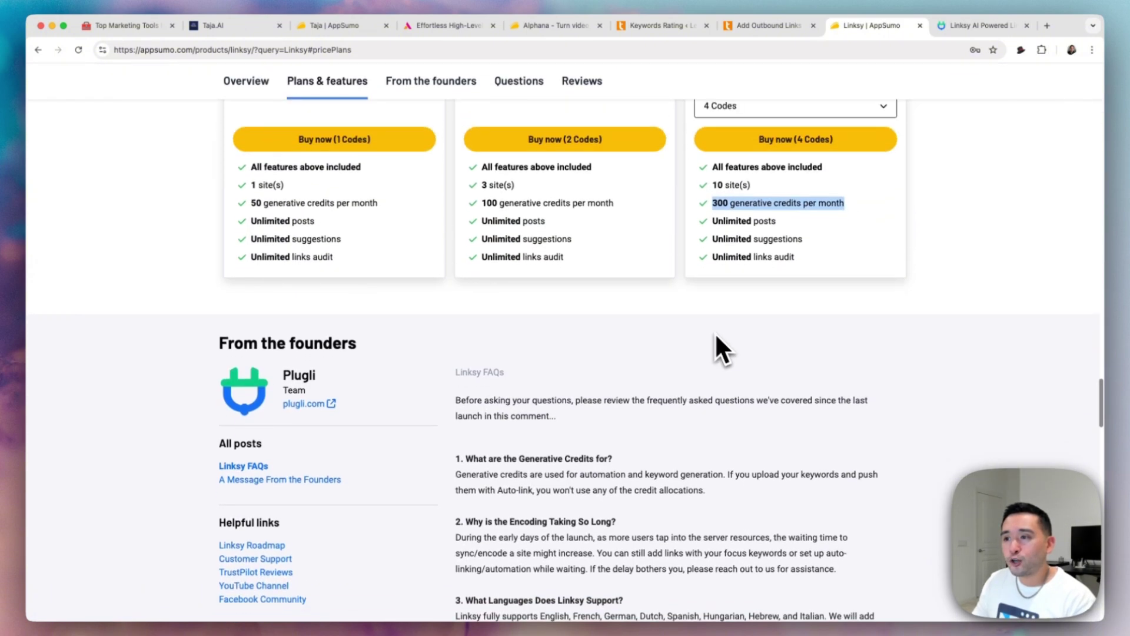
scroll(700, 331, down, 1)
drag(545, 385, 697, 386)
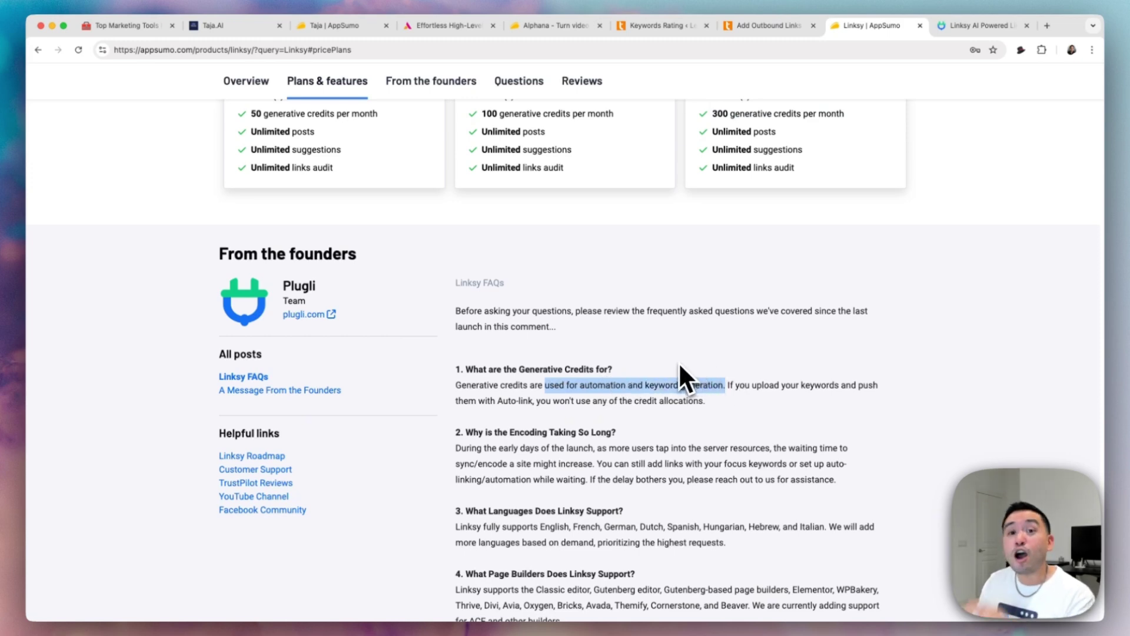
scroll(664, 364, up, 4)
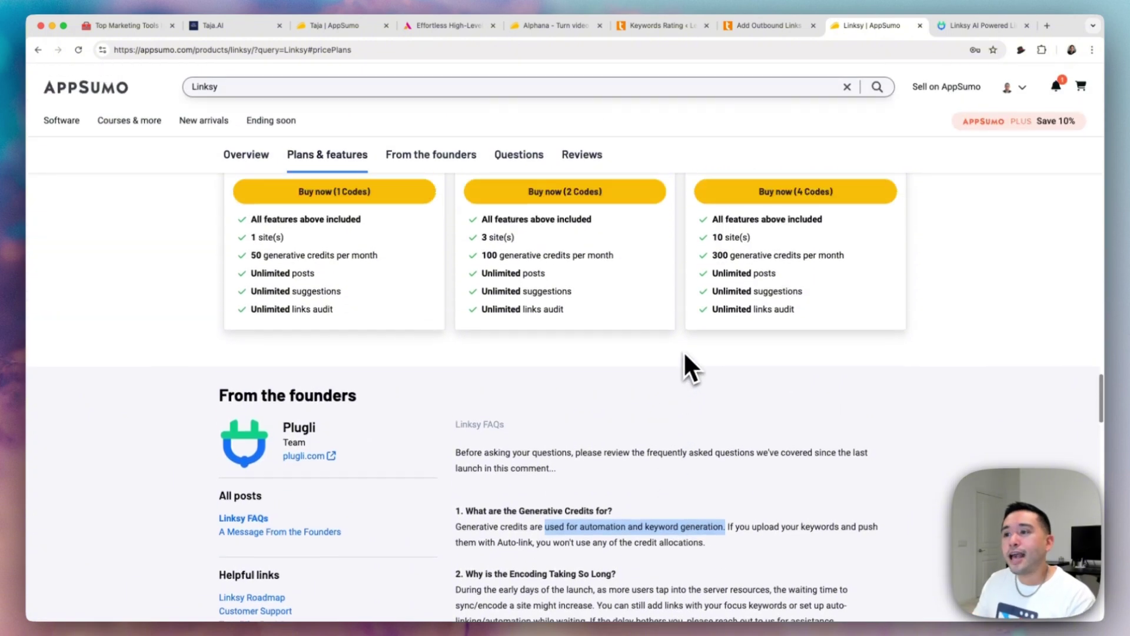
scroll(684, 353, up, 3)
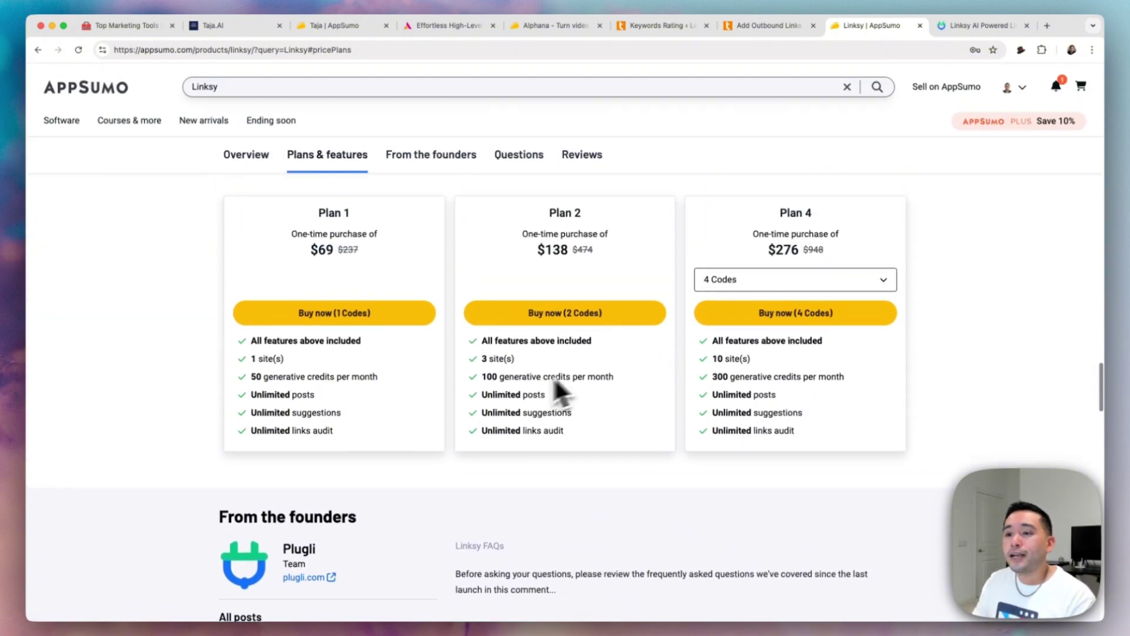
drag(486, 376, 530, 376)
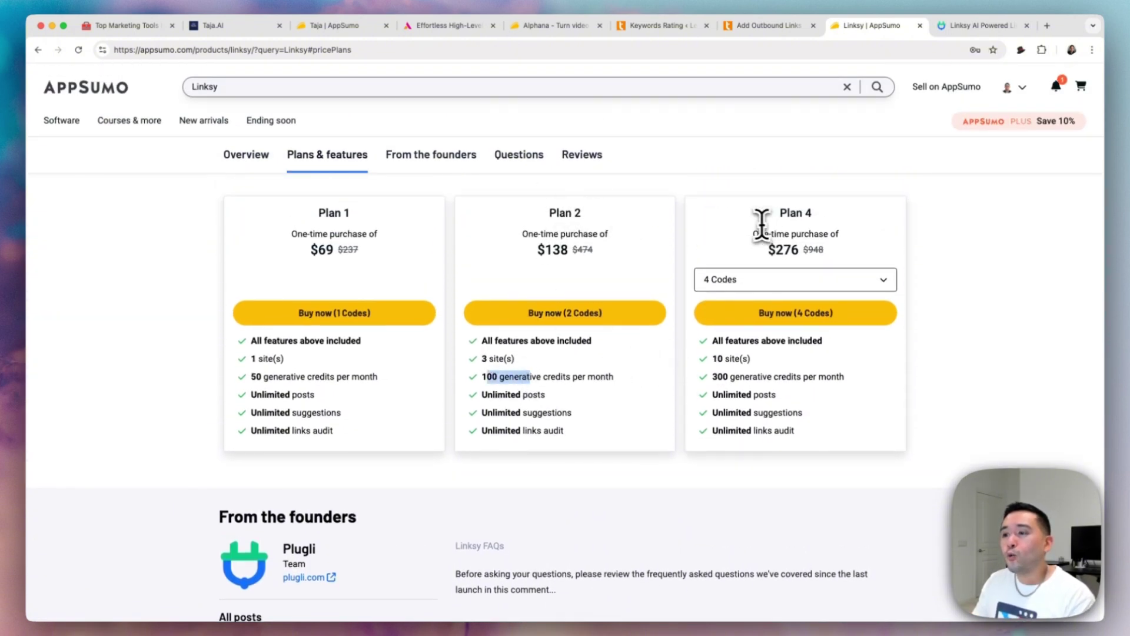
scroll(768, 400, up, 5)
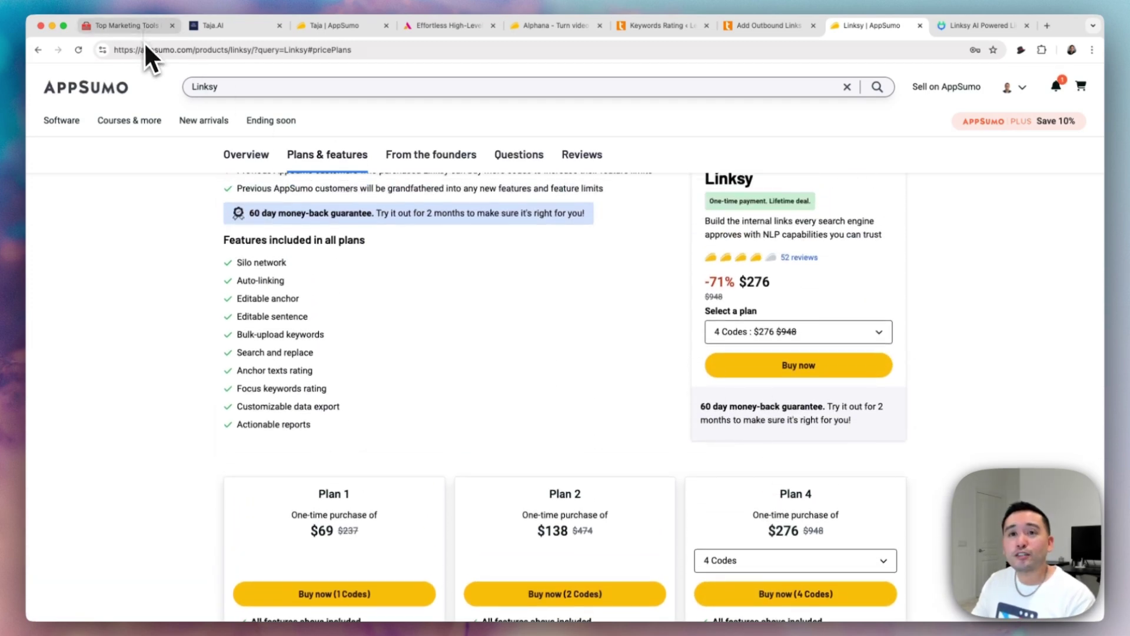
Switch to the 'Top Marketing Tools I Love' Notion page and scroll its All Tools gallery.
click(137, 30)
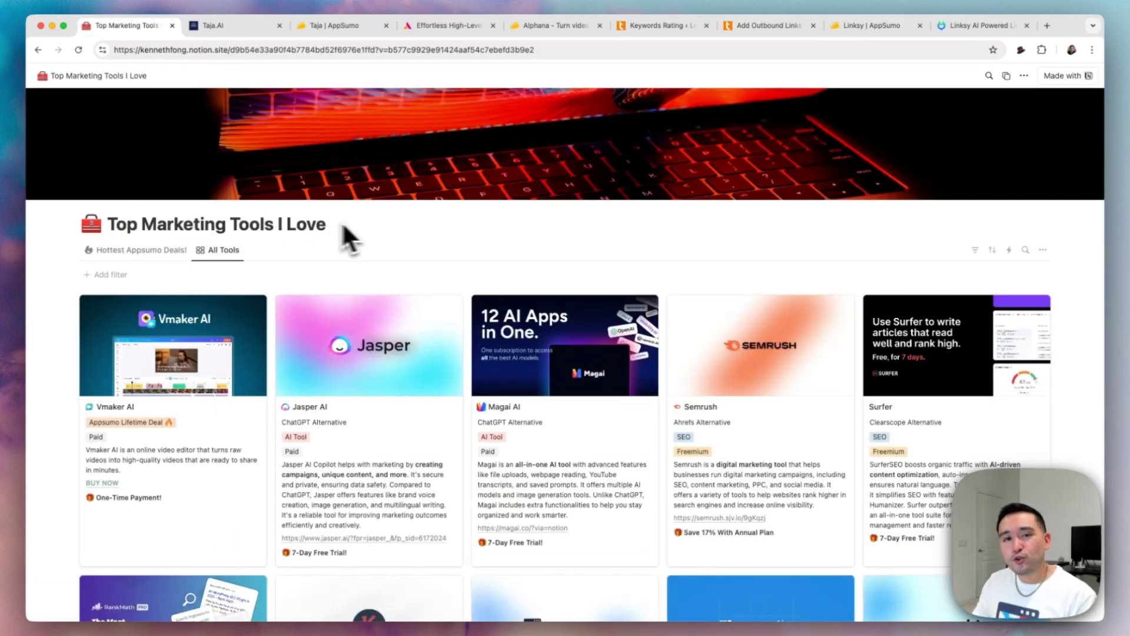
scroll(486, 232, down, 1)
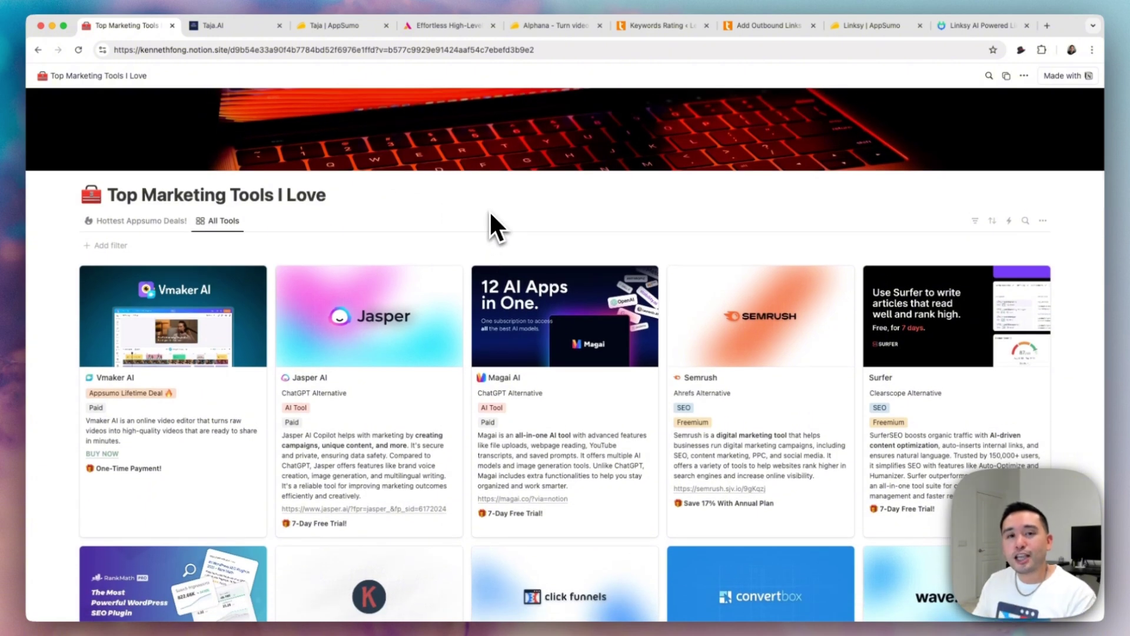